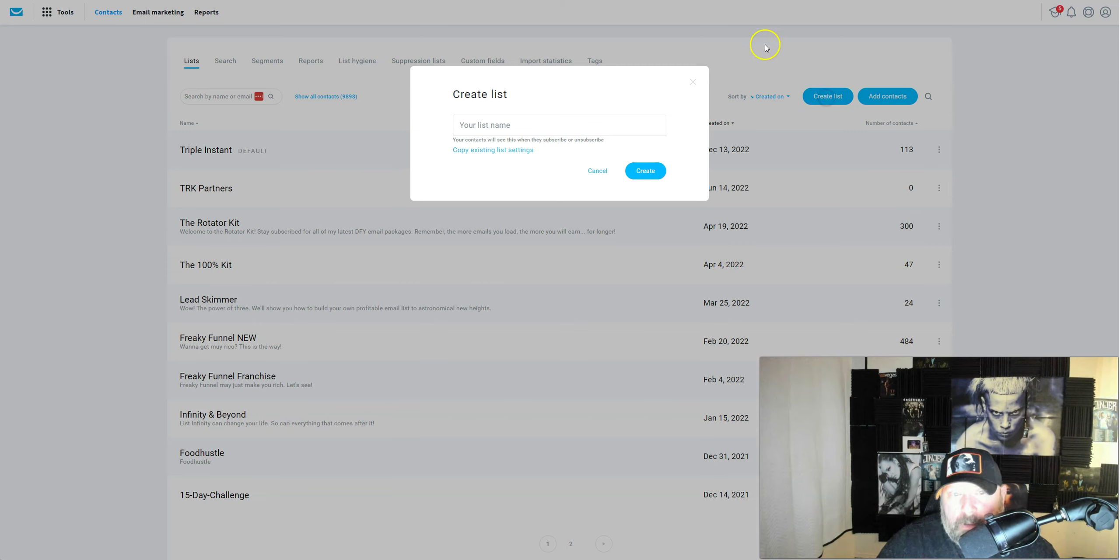
Create a new contact list named 'List Infinity'.
left_click(474, 127)
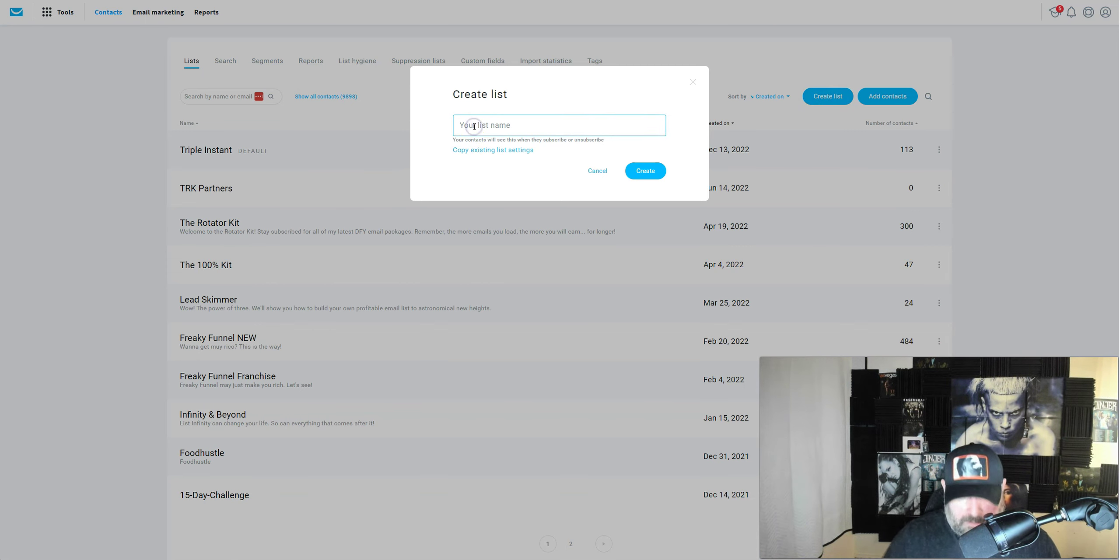
type("Li")
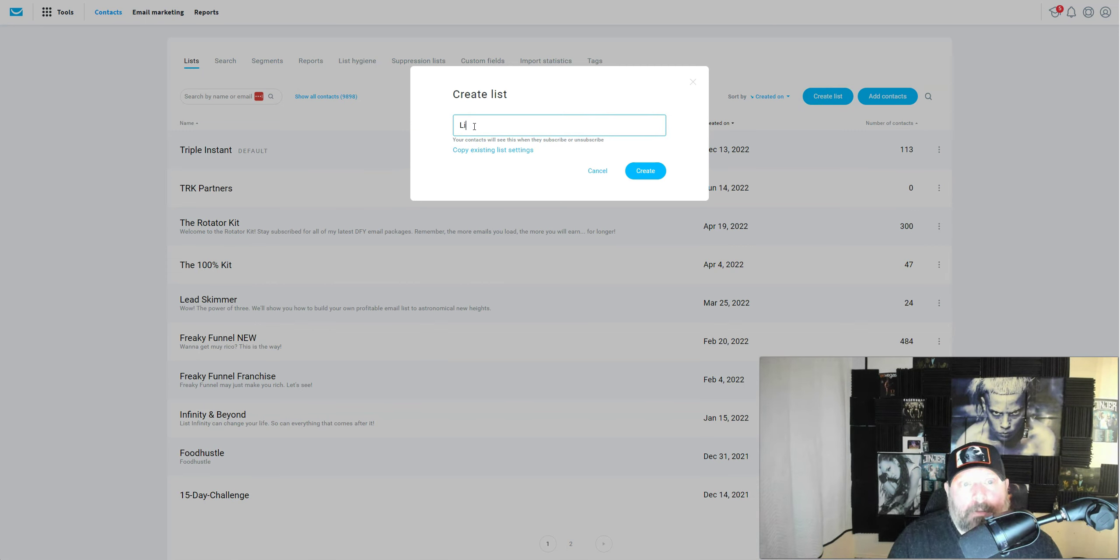
type("st Infinity")
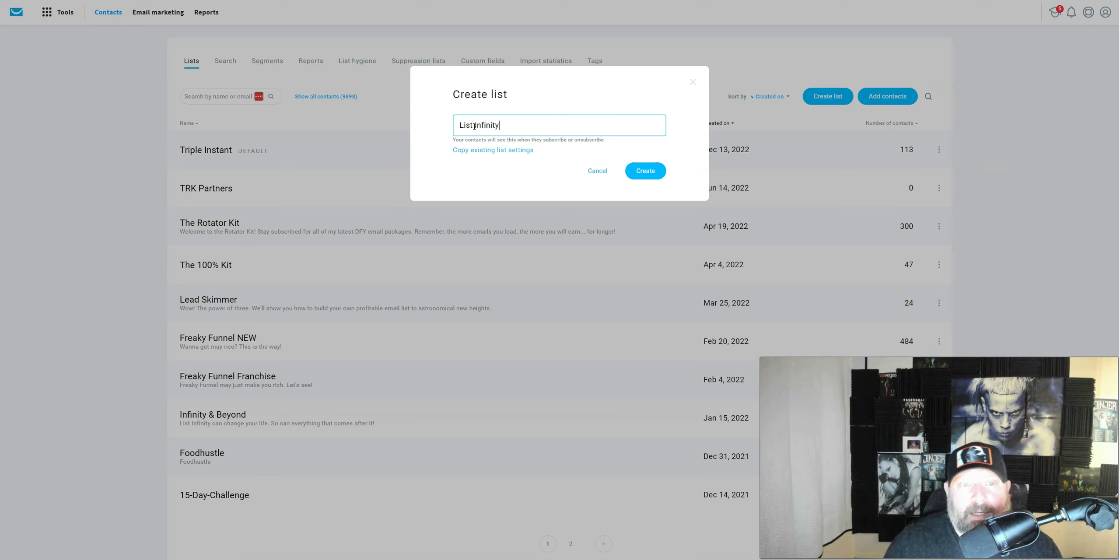
left_click(624, 172)
left_click(649, 174)
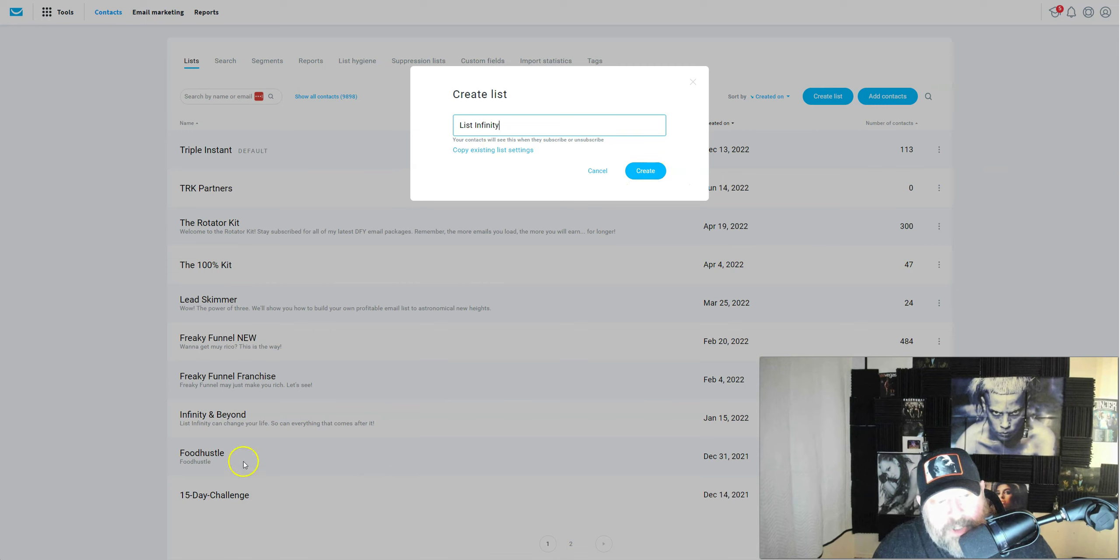
left_click(645, 170)
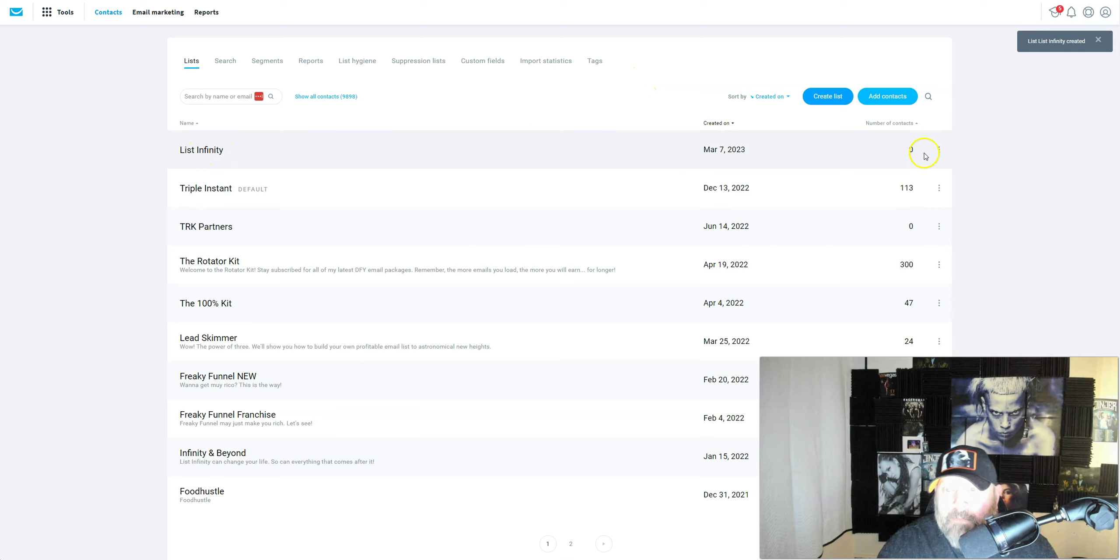
Open List Infinity's settings and set the list title to 'List Infinity Help'.
left_click(939, 151)
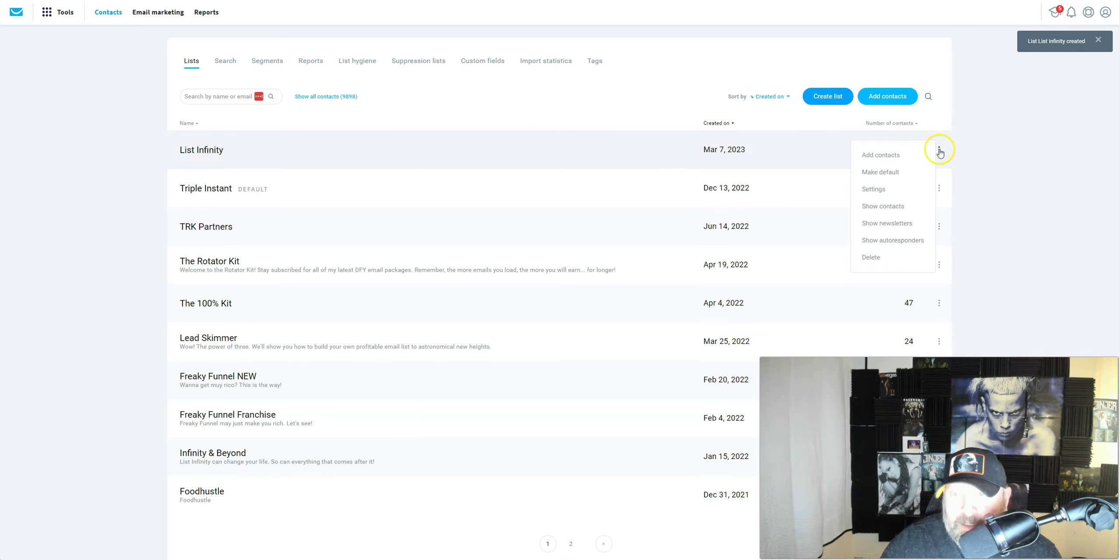
left_click(879, 189)
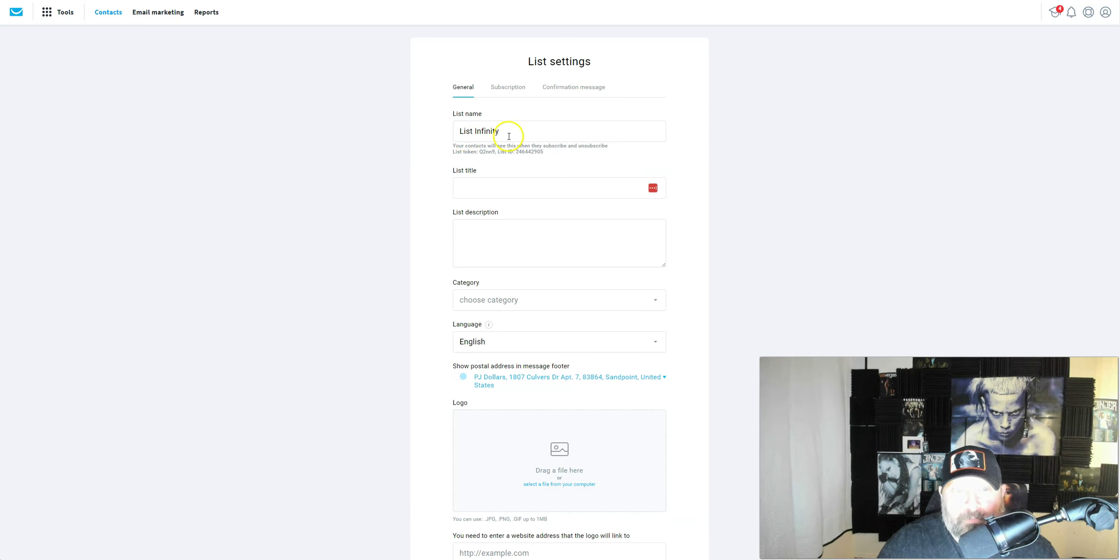
left_click(469, 188)
type("List inf")
key("BackSpace")
key("BackSpace")
key("BackSpace")
key("BackSpace")
type("Inf")
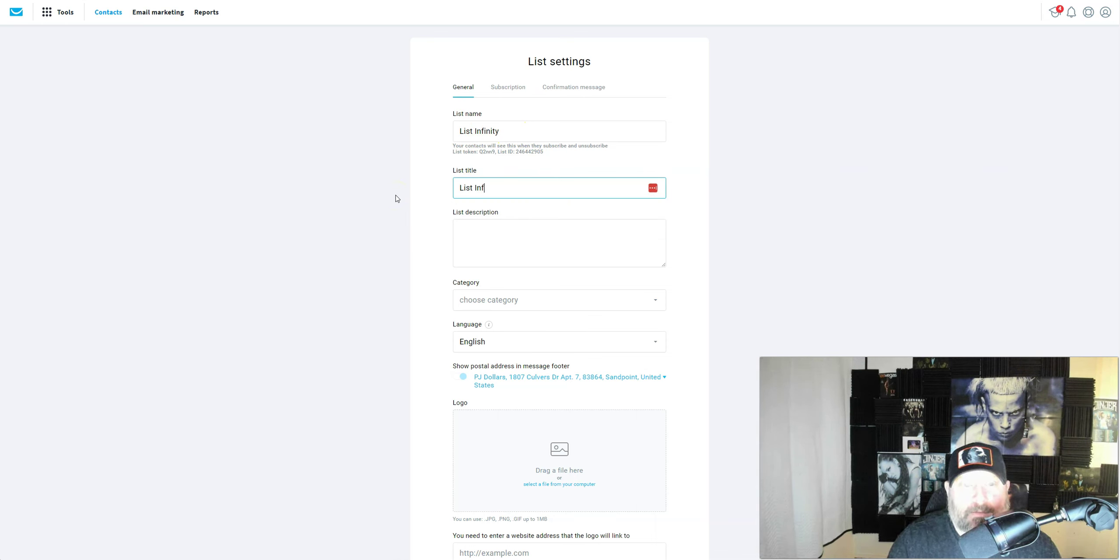
type("inity Help")
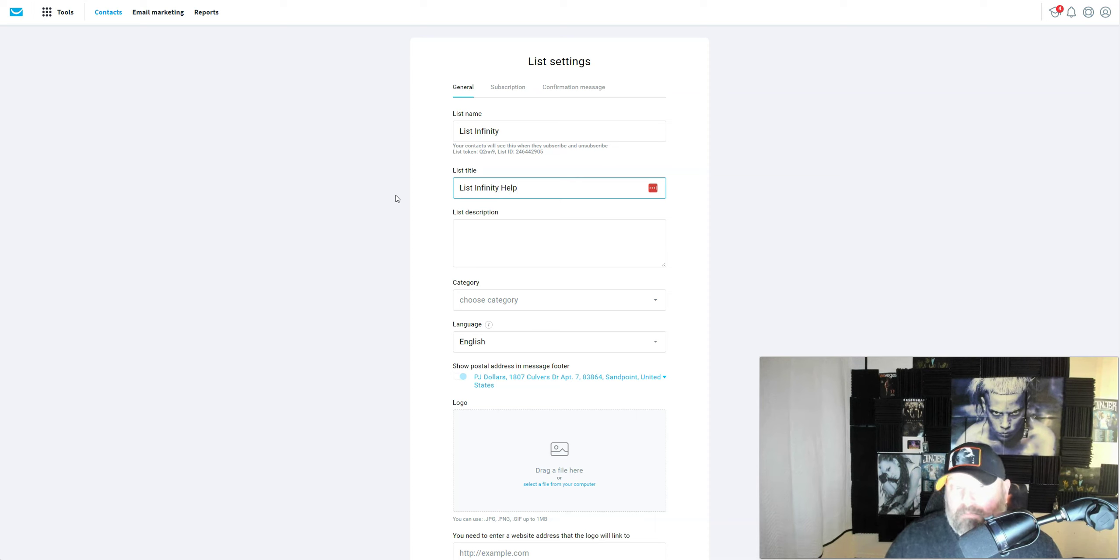
Enter the description about earning a fortune with List Infinity, ending 'Let's go! :)'.
left_click(489, 236)
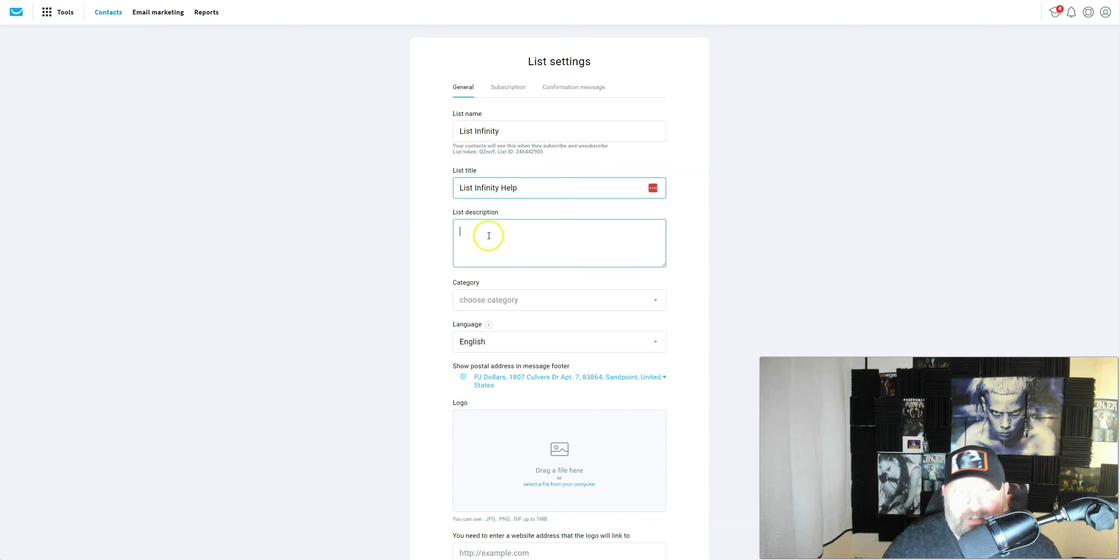
type("Let's earn a for")
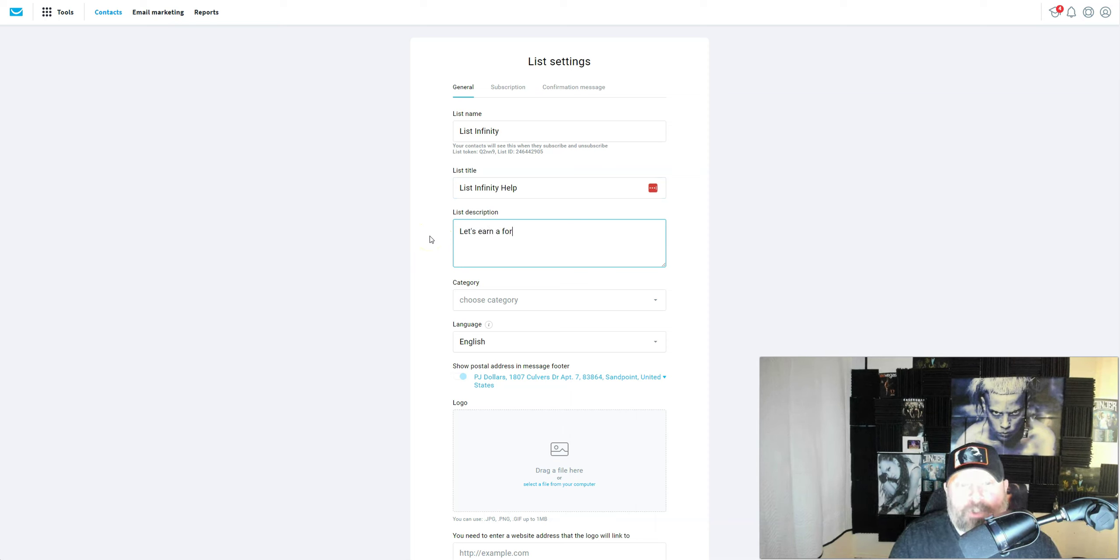
type("tune with ")
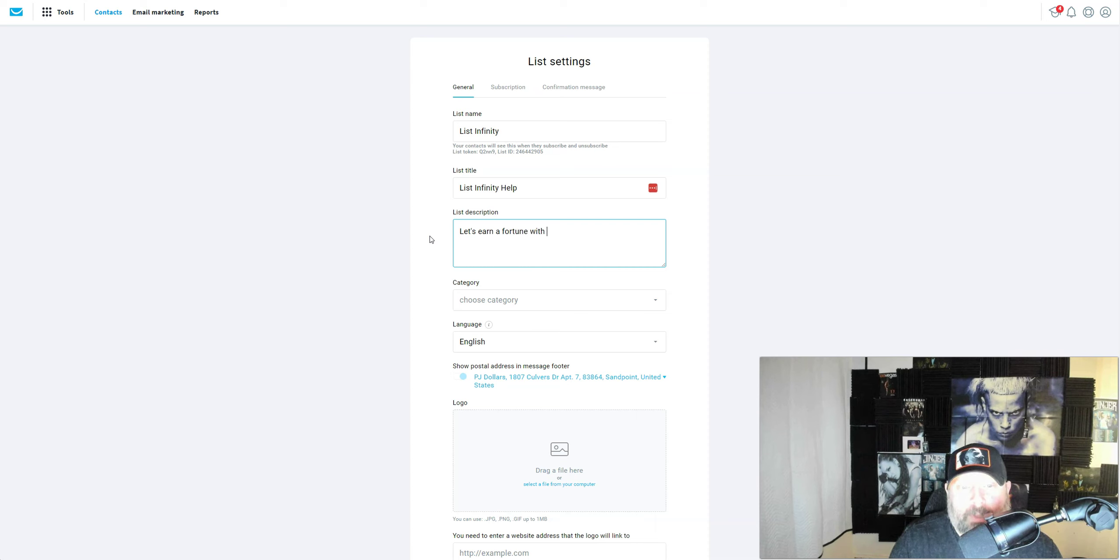
type("the viral list ")
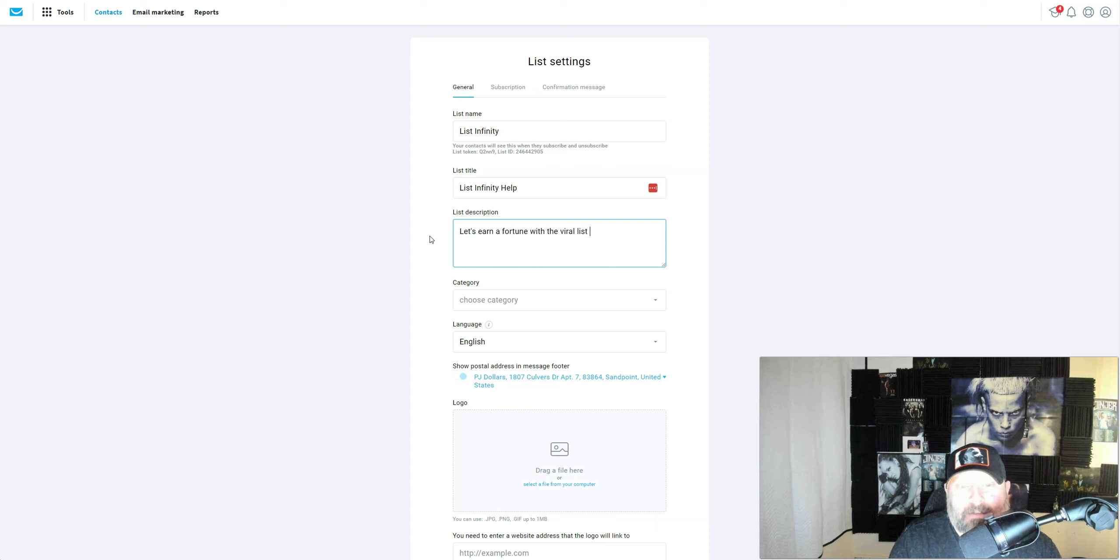
type("building and instant income")
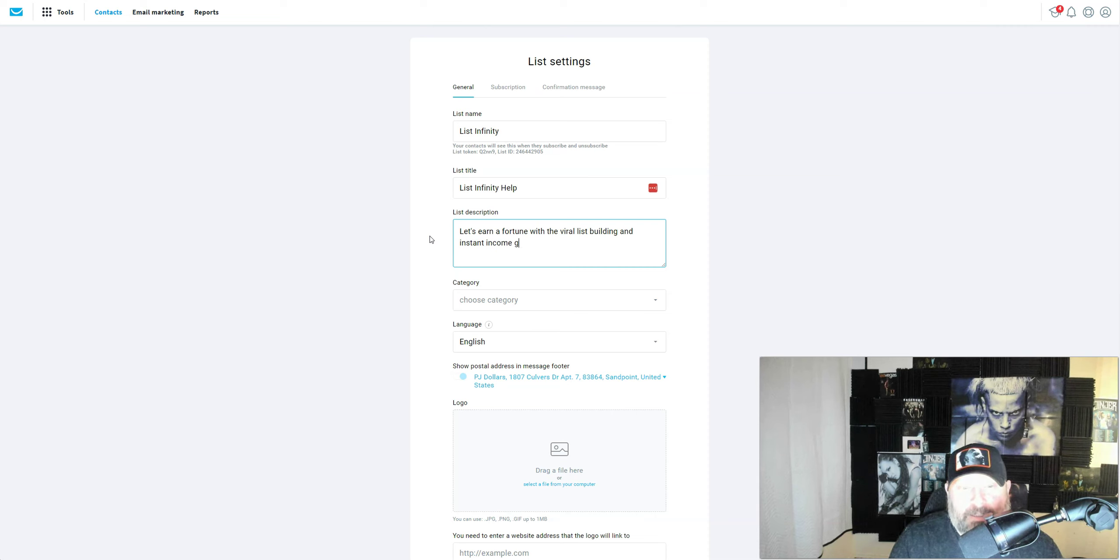
type("GIANT knows")
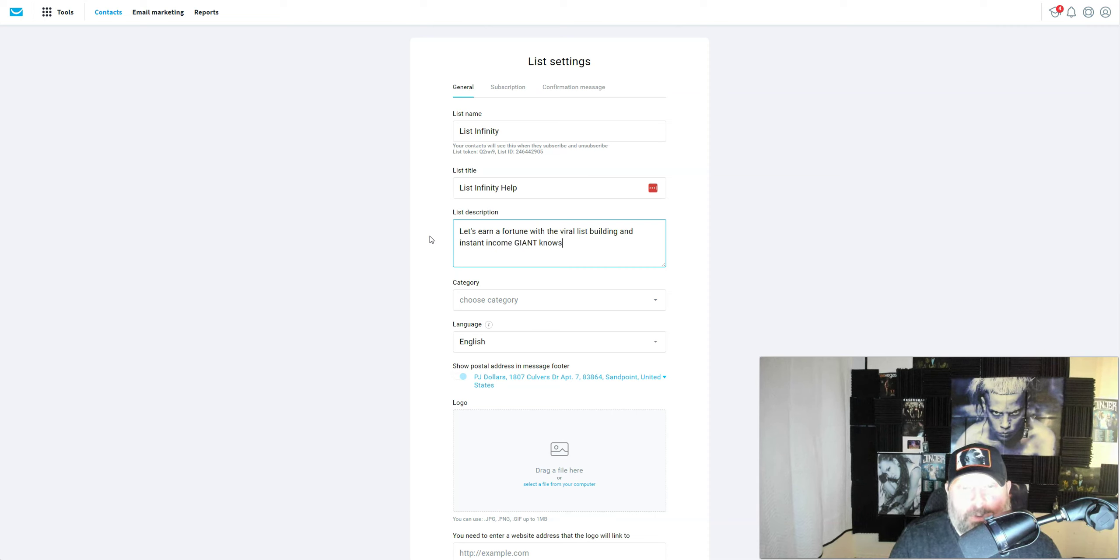
key("BackSpace")
type("n as List ")
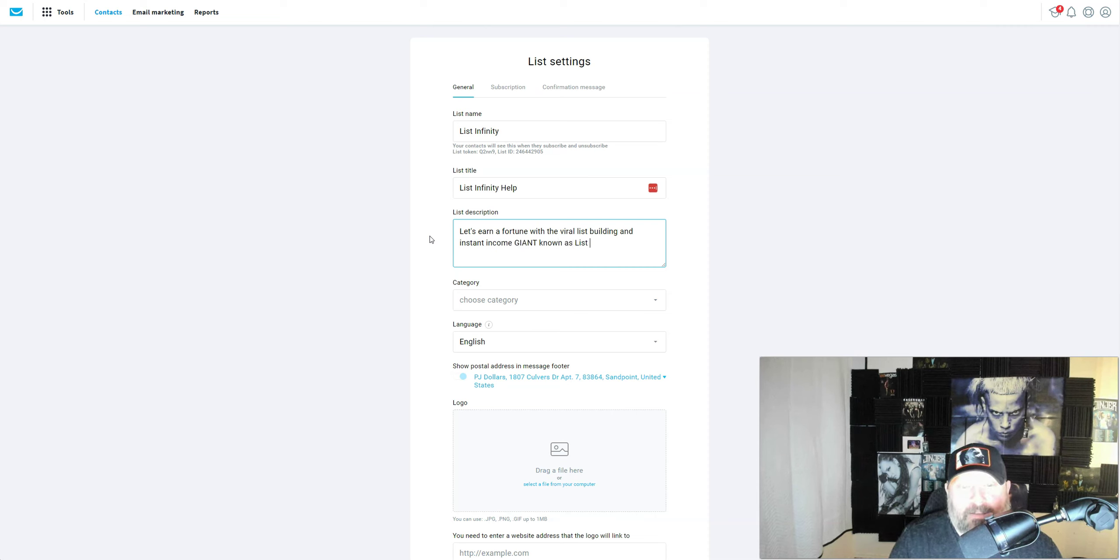
type("Infinity. Let;")
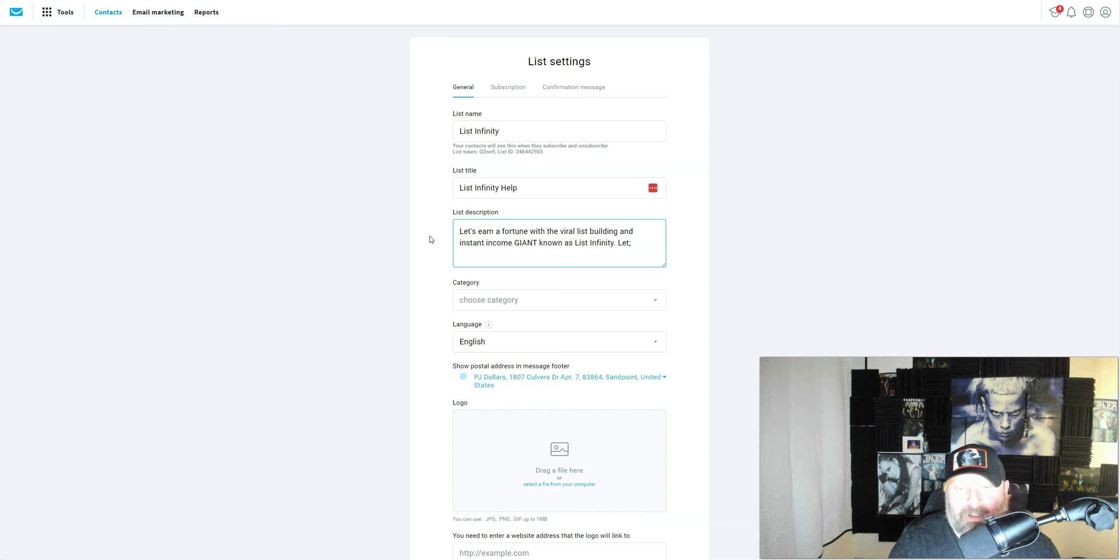
key("BackSpace")
type("'s go! ")
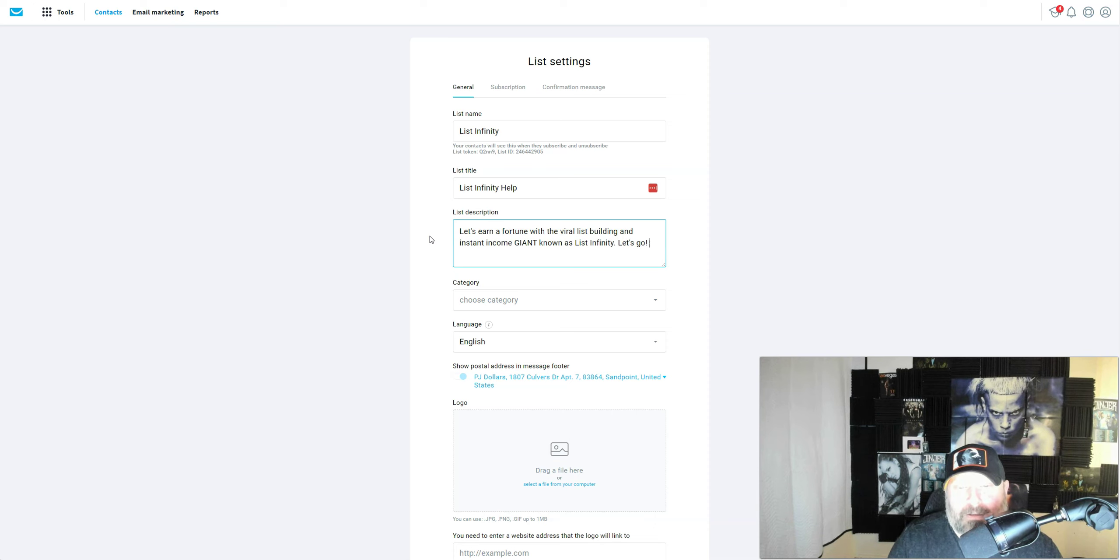
type(":)")
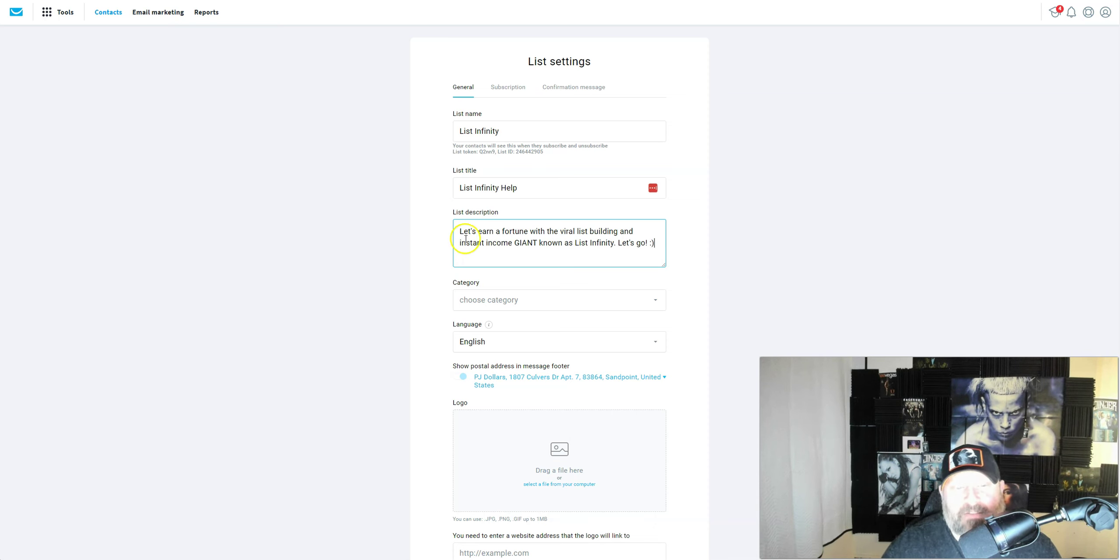
scroll(608, 276, "down", 2)
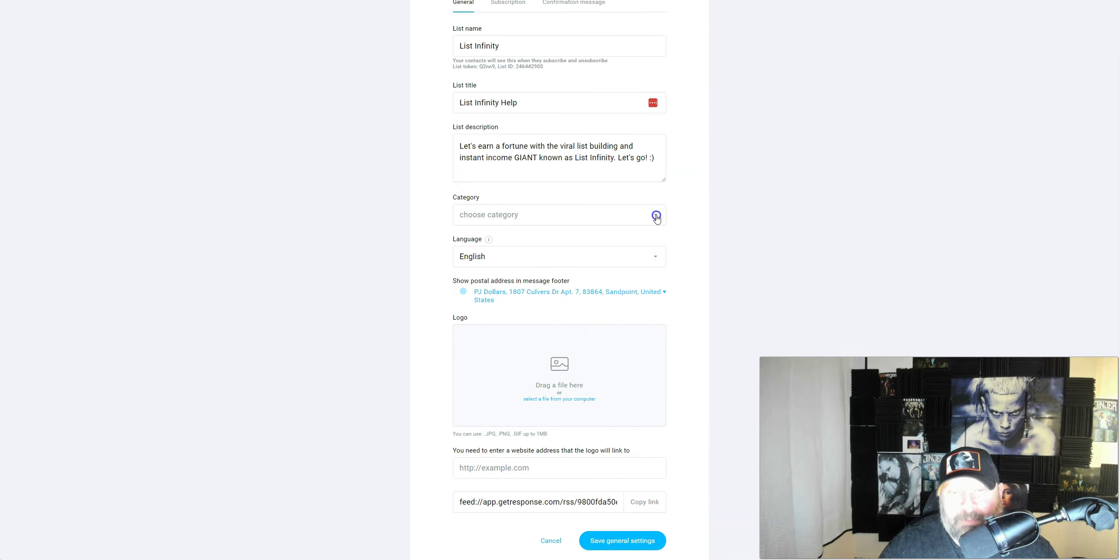
Set List Infinity's category to Internet Marketing and save the general settings.
left_click(656, 214)
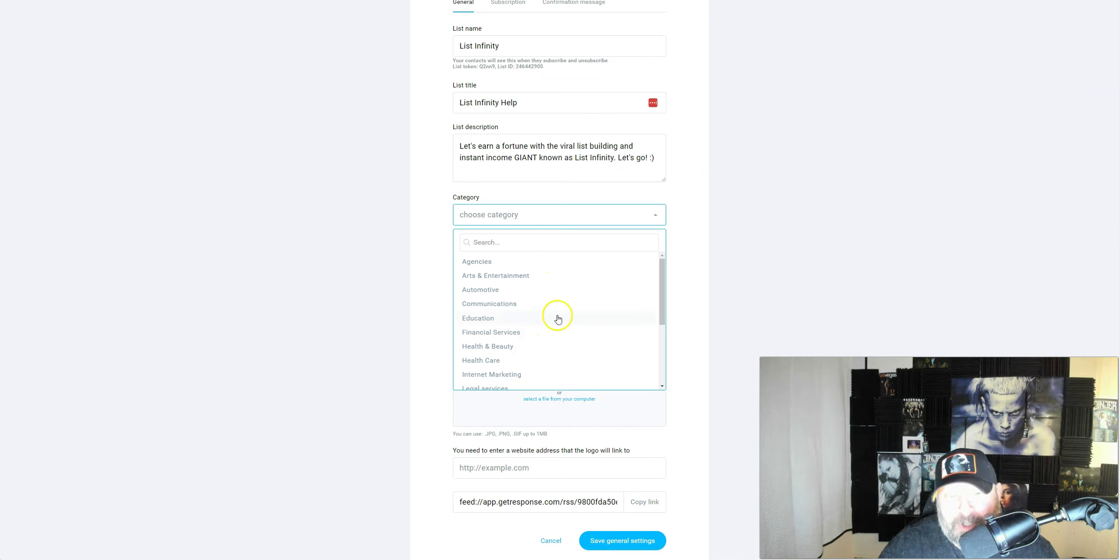
left_click(509, 332)
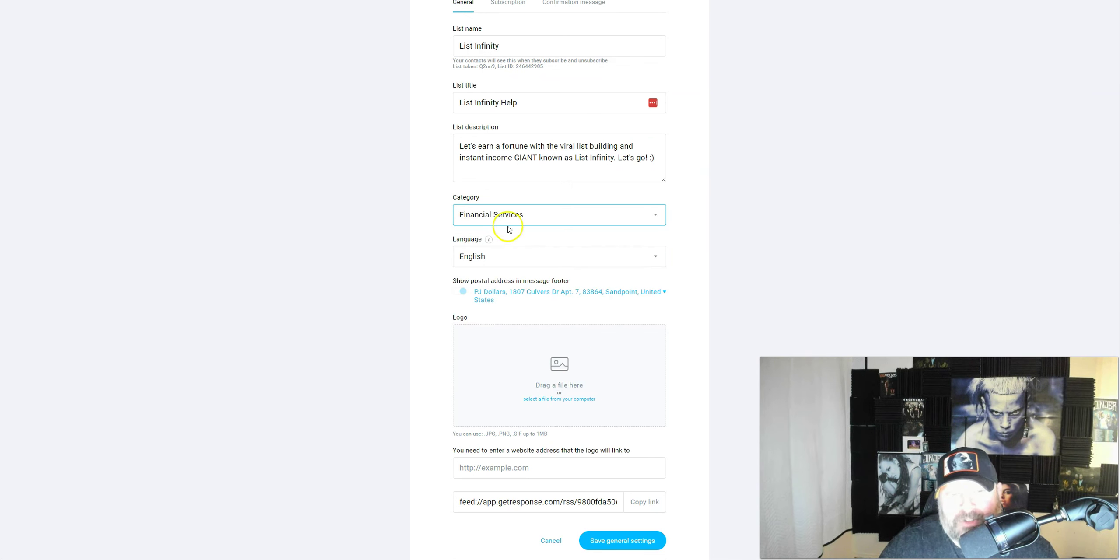
left_click(569, 220)
left_click(527, 374)
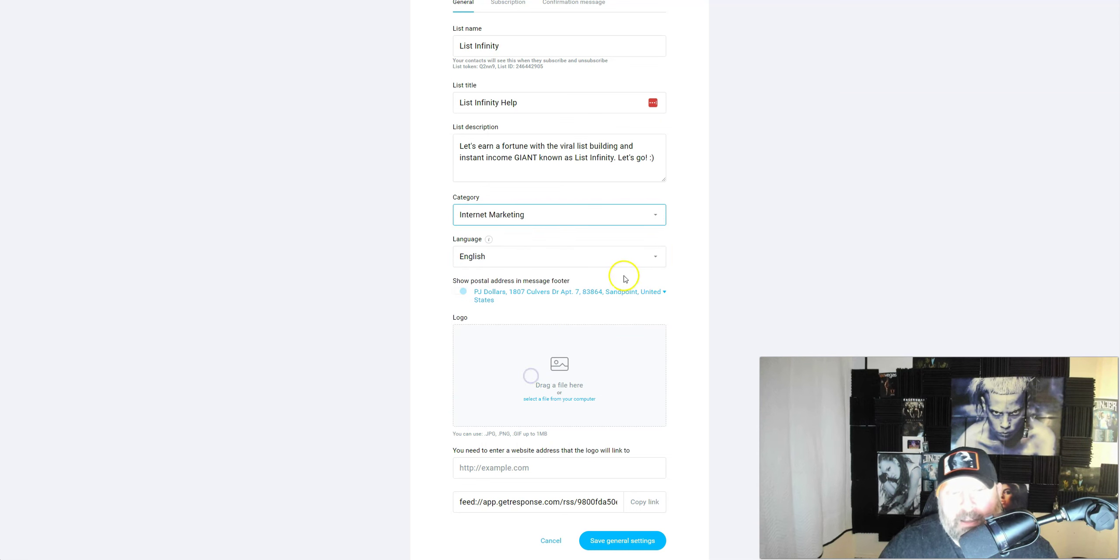
scroll(608, 307, "down", 2)
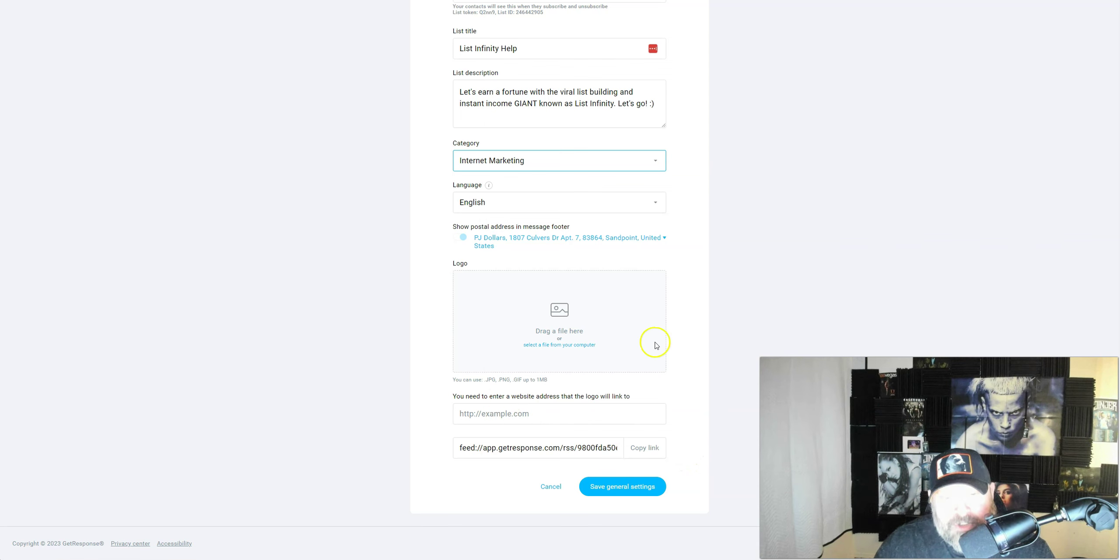
left_click(607, 493)
scroll(699, 332, "down", 3)
left_click(621, 487)
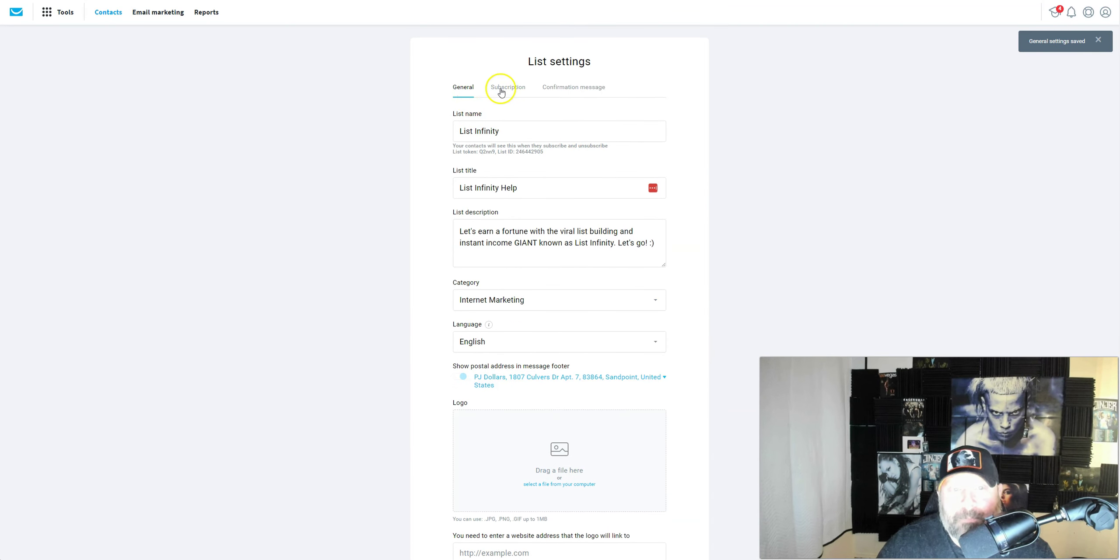
Save List Infinity's subscription settings and return to the contact lists overview.
left_click(514, 91)
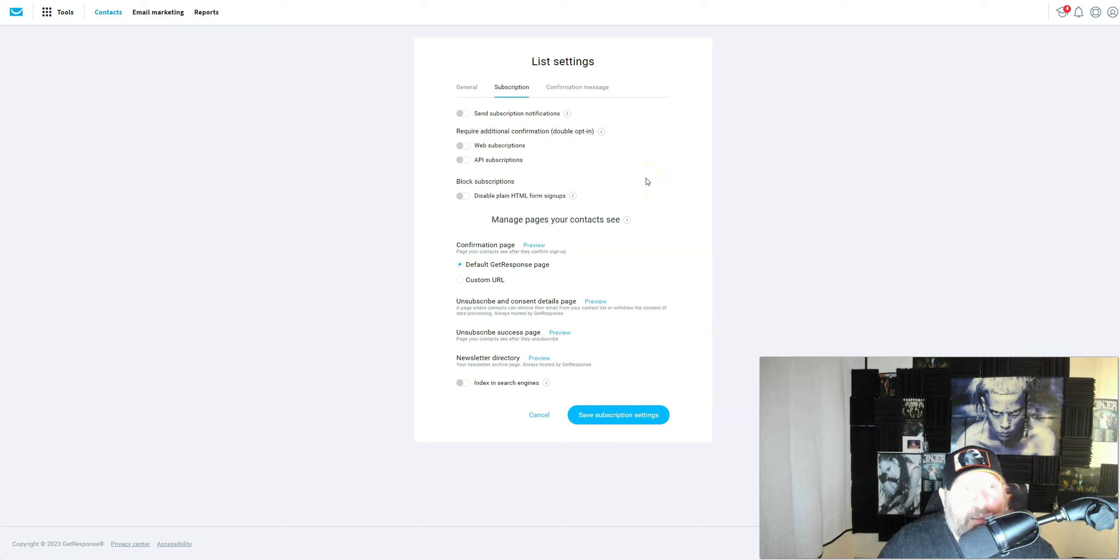
left_click(643, 262)
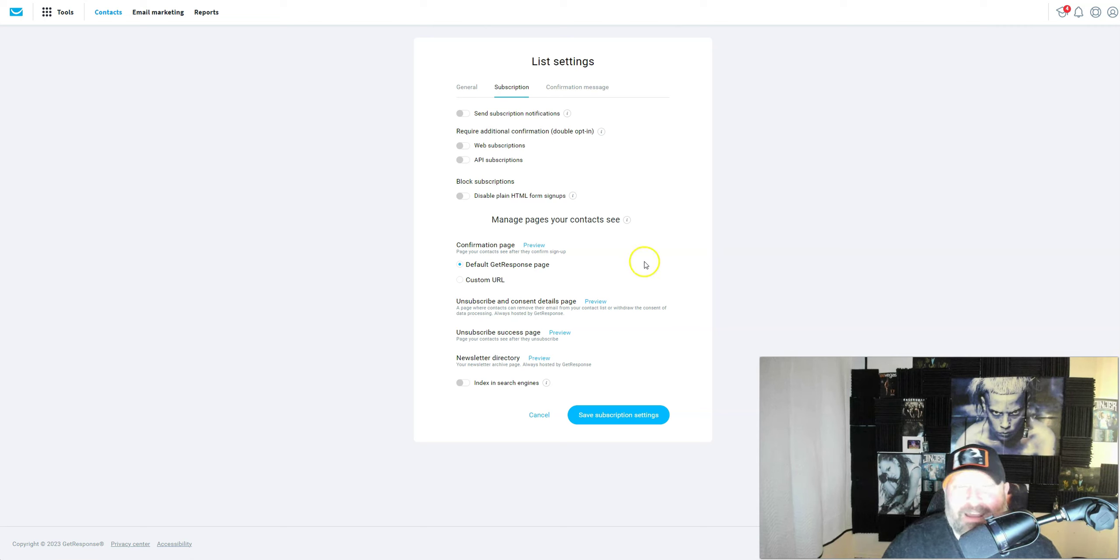
left_click(635, 415)
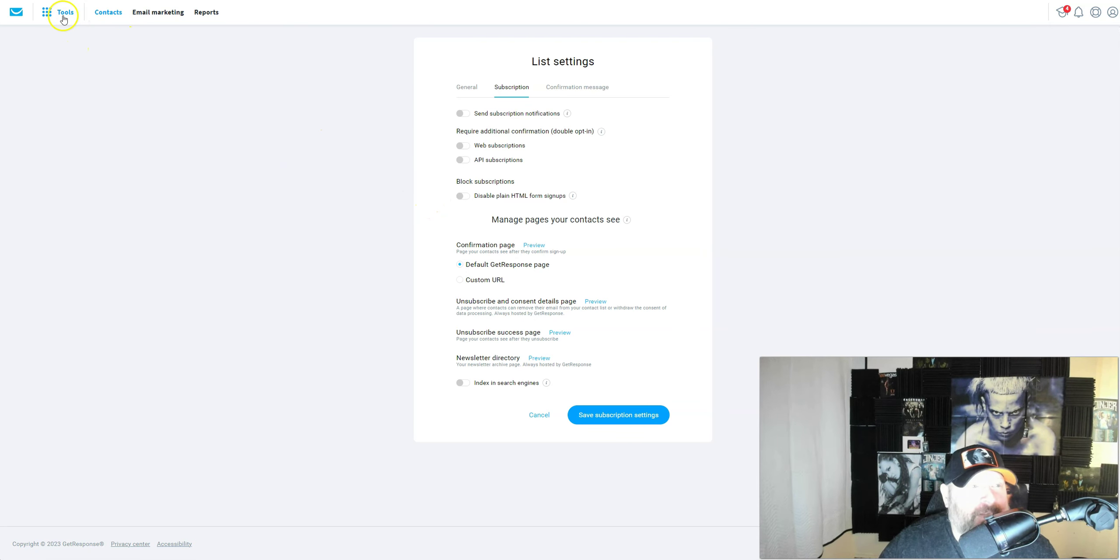
left_click(108, 11)
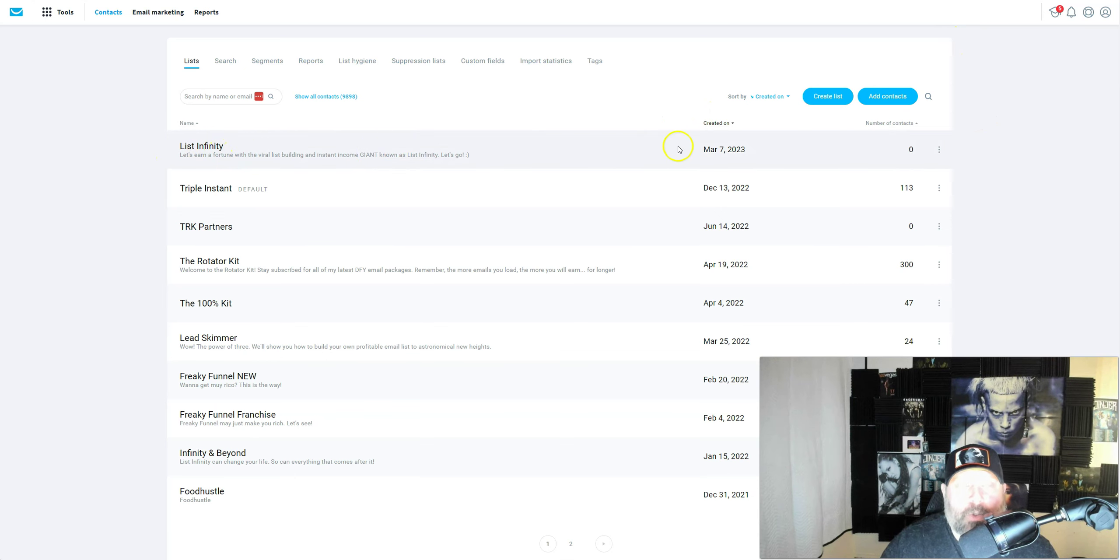
Log in to the List Infinity member area and open its Dashboard.
left_click(1054, 12)
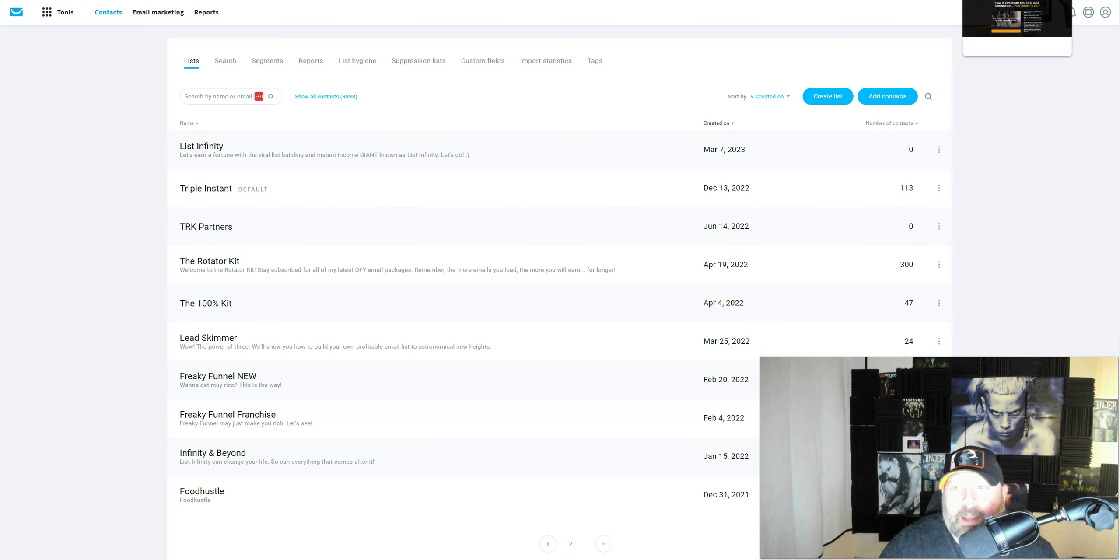
left_click(1017, 20)
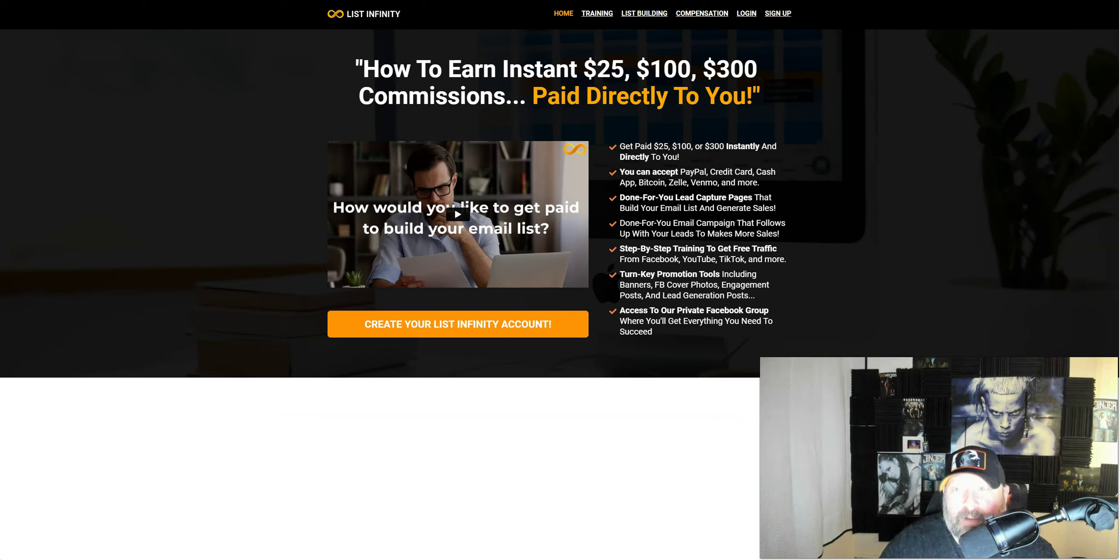
left_click(751, 19)
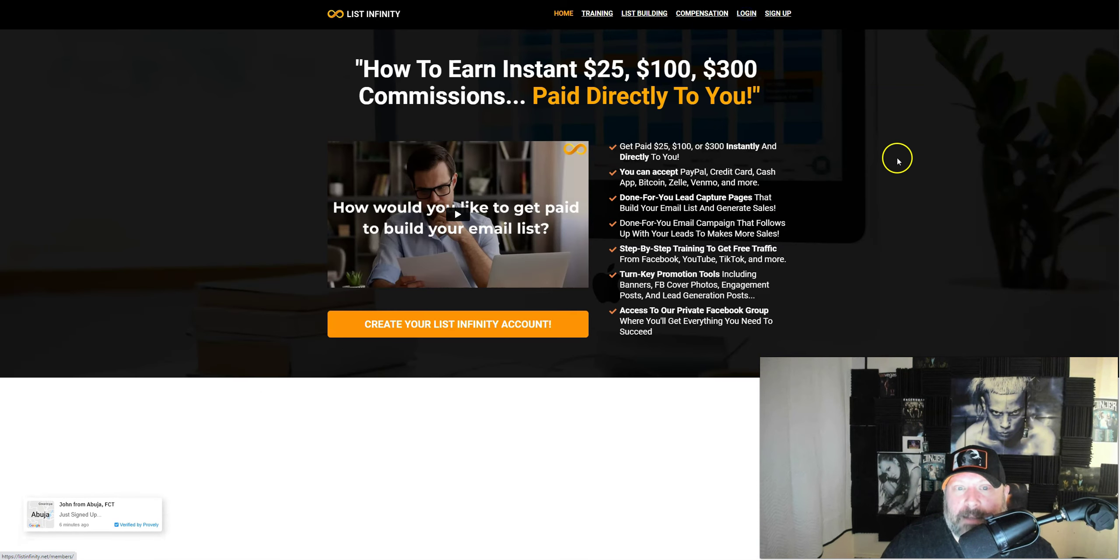
left_click(560, 150)
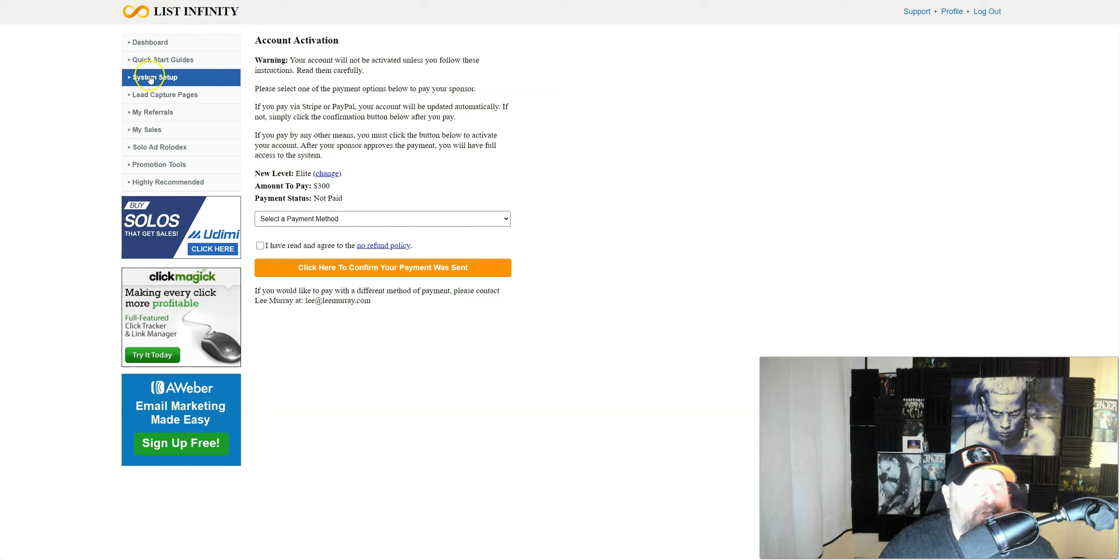
left_click(151, 42)
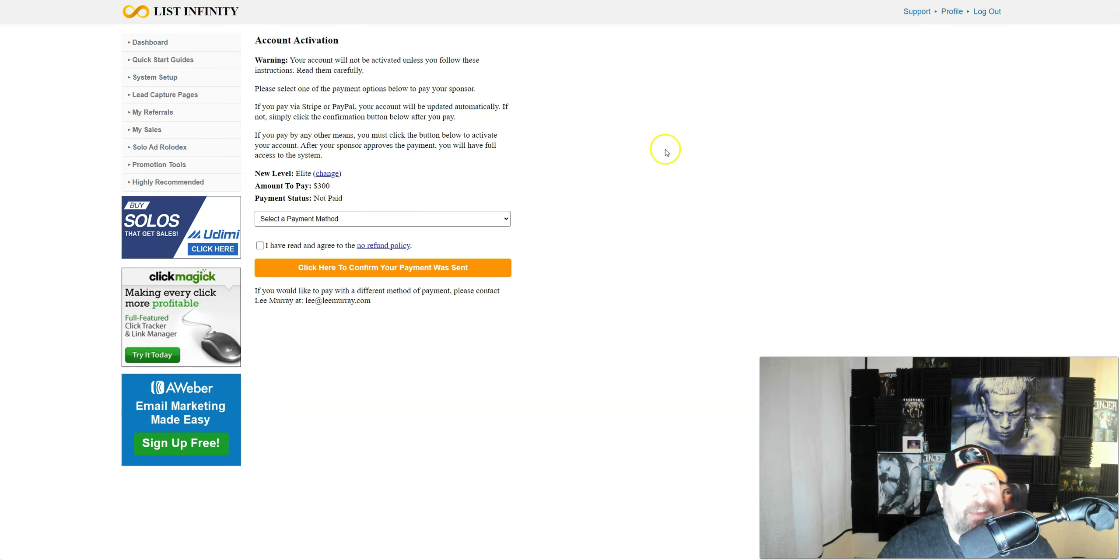
left_click(155, 60)
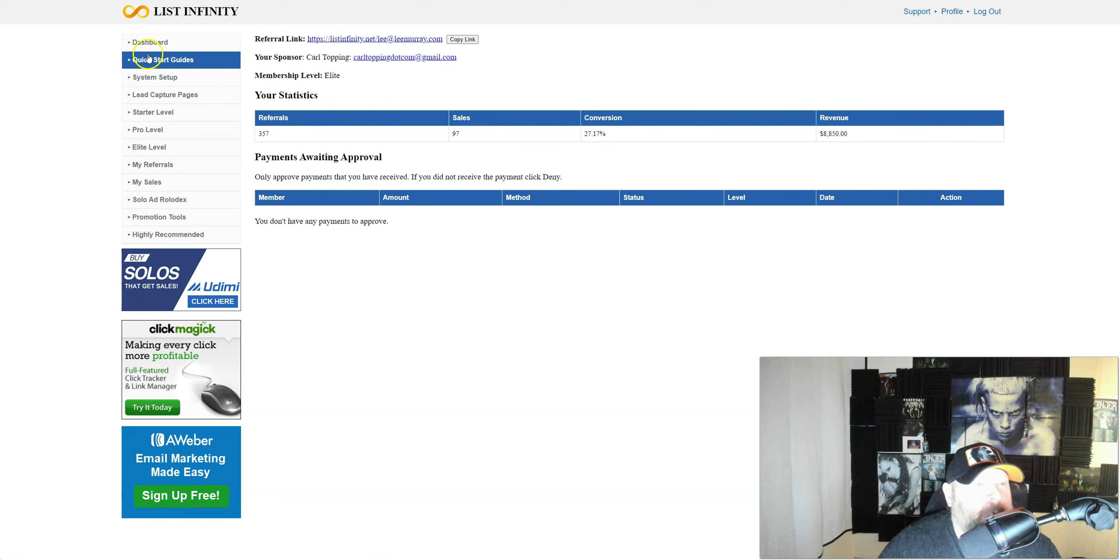
Open List Infinity's Connect Your Autoresponder step, then the GetResponse List Infinity list menu.
left_click(144, 79)
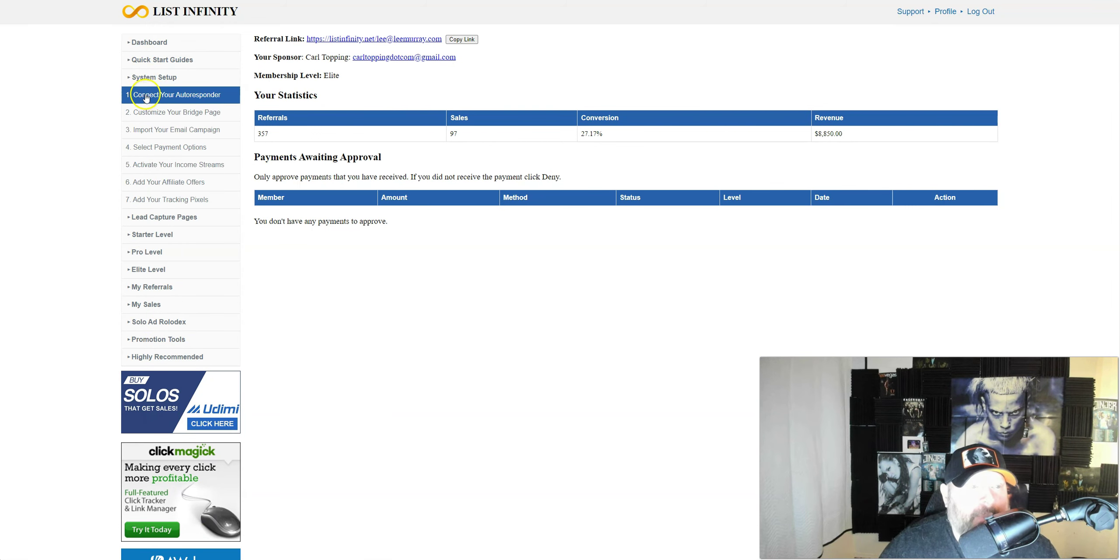
left_click(147, 100)
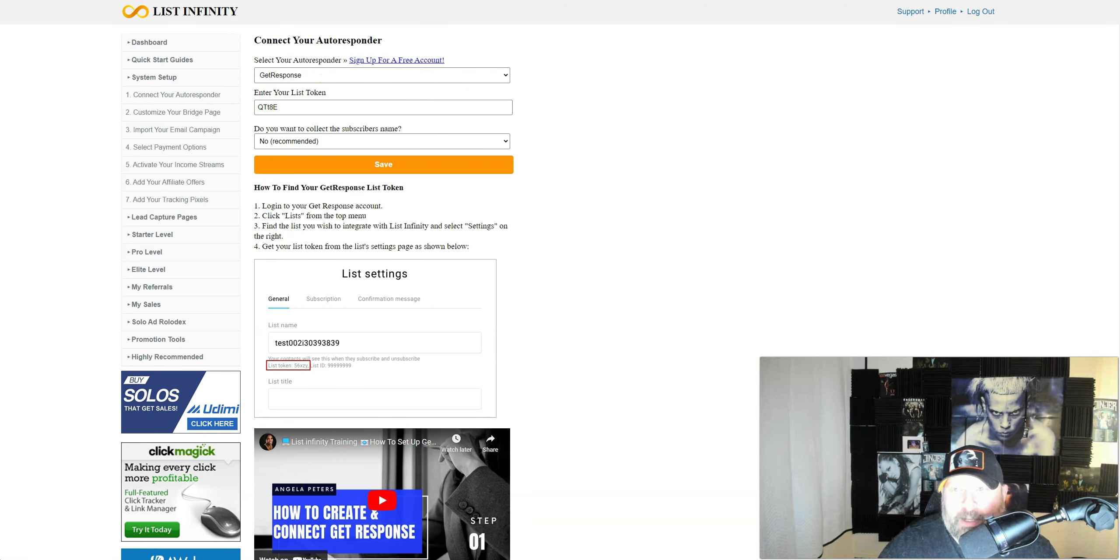
key("ctrl+Tab")
left_click(939, 150)
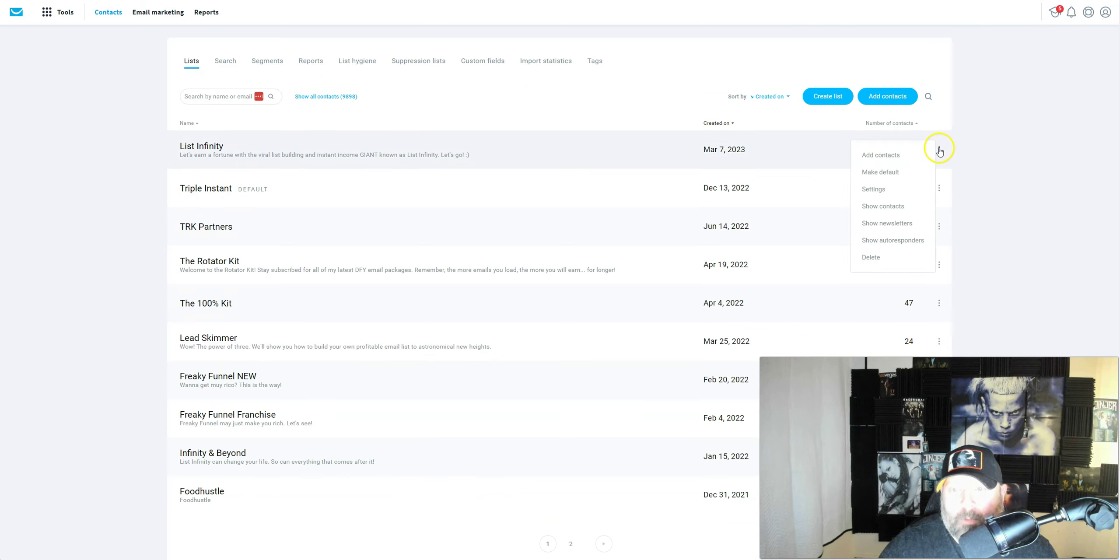
Open the List Infinity list settings in GetResponse and copy its list token.
left_click(874, 190)
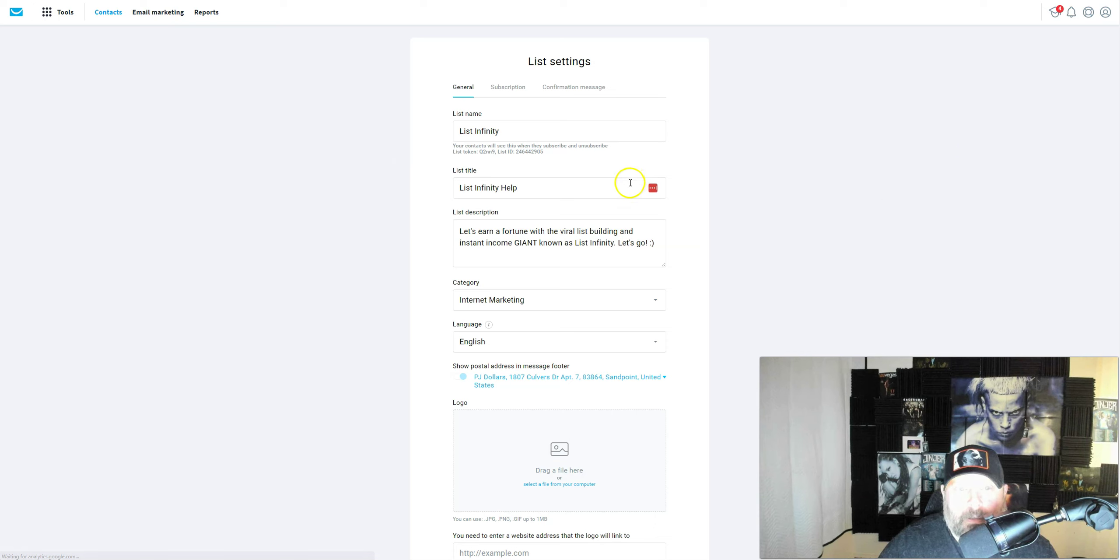
left_click(458, 152)
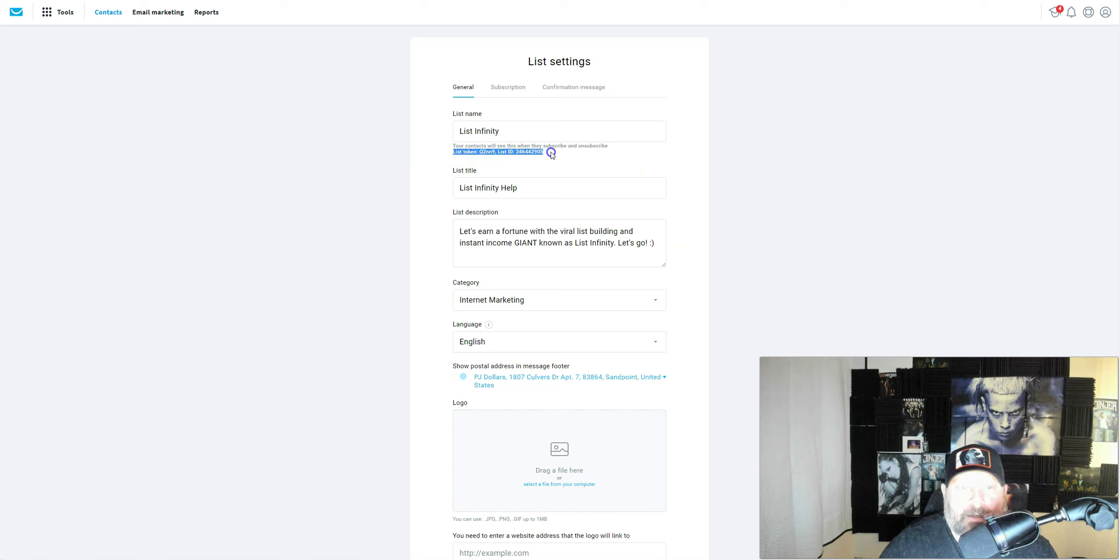
left_click(483, 151)
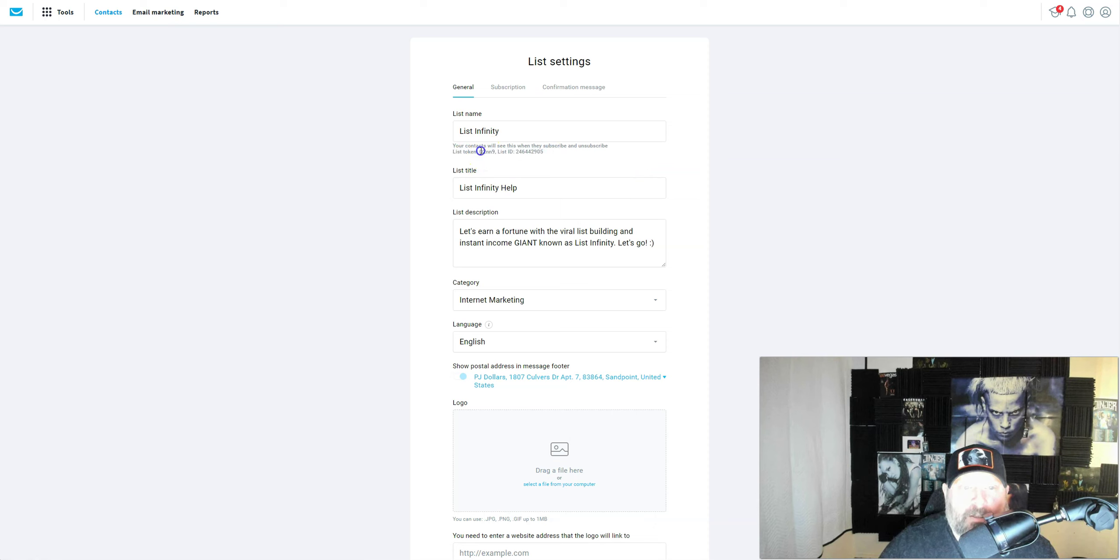
double_click(541, 151)
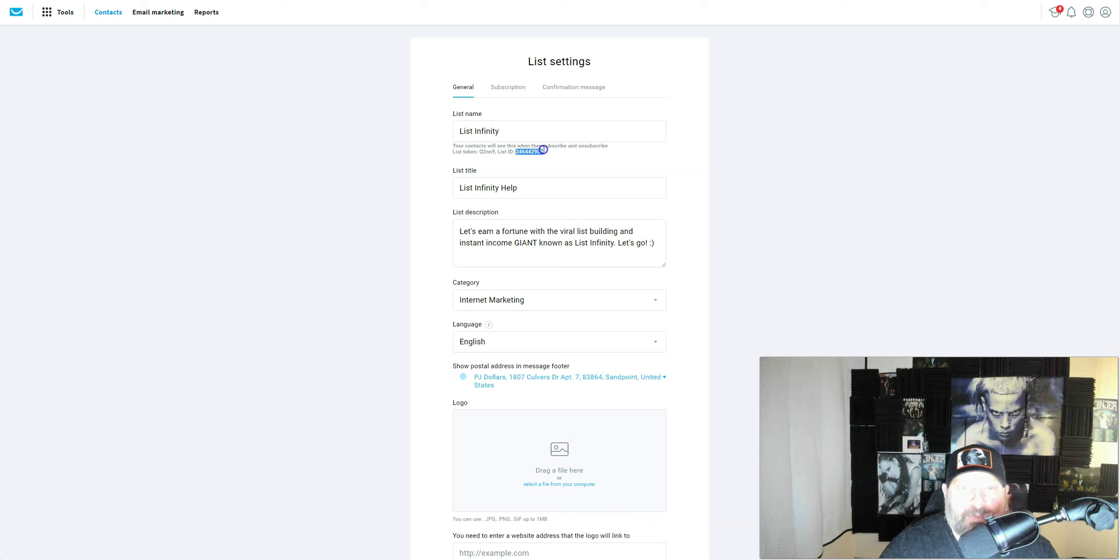
left_click(484, 151)
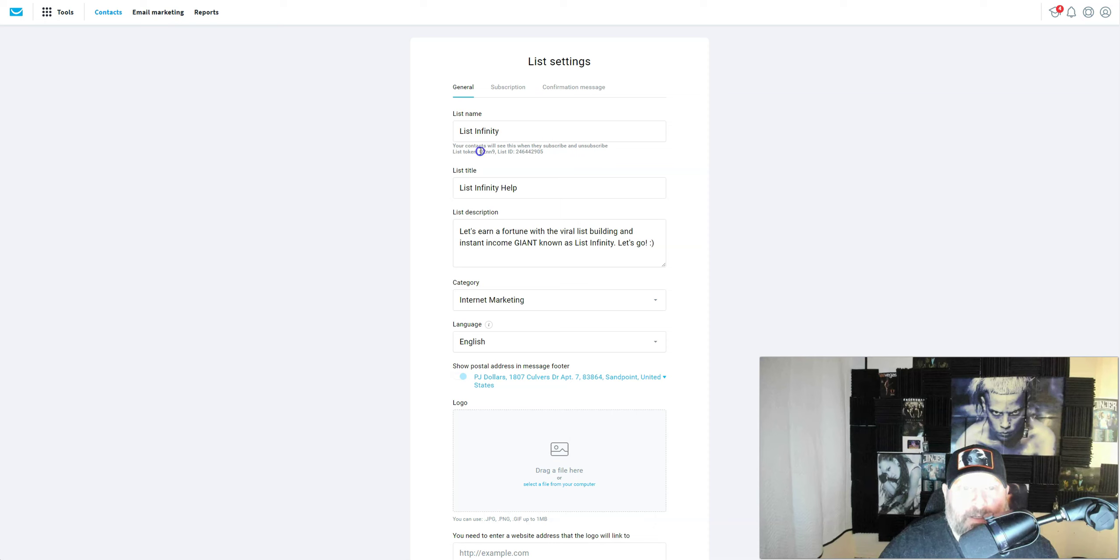
right_click(489, 153)
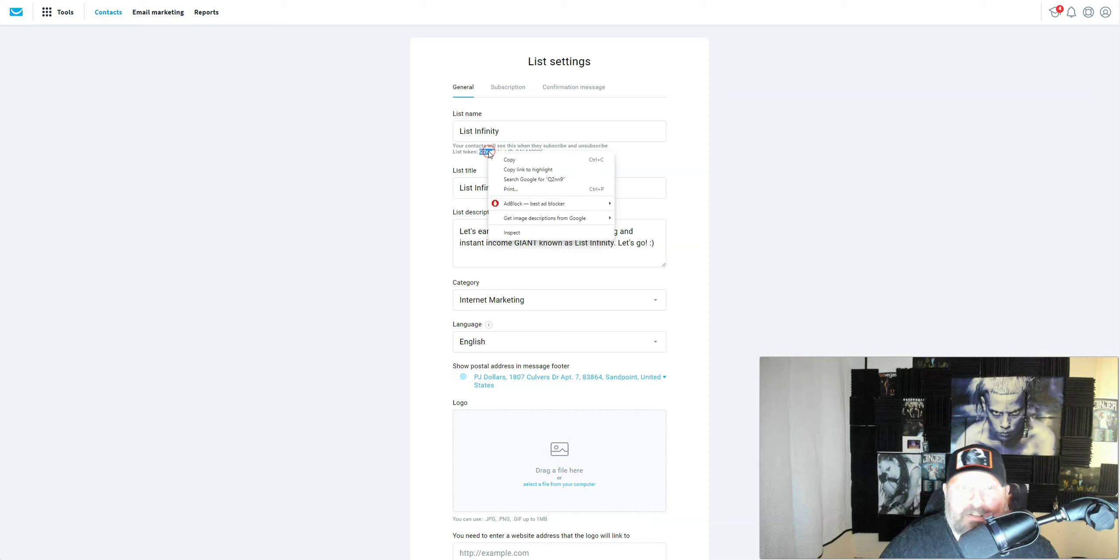
left_click(510, 160)
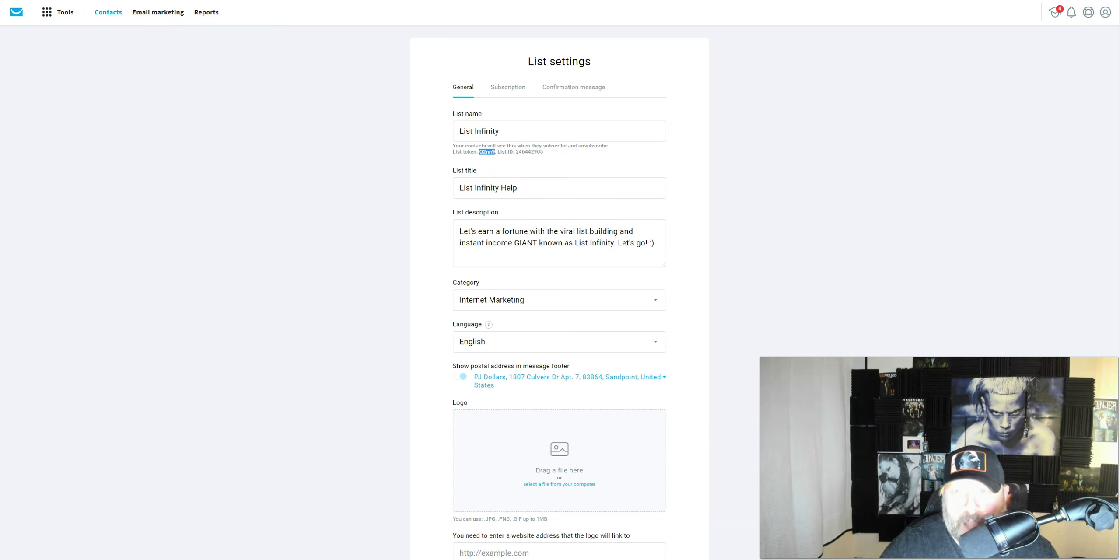
mouse_move(926, 1)
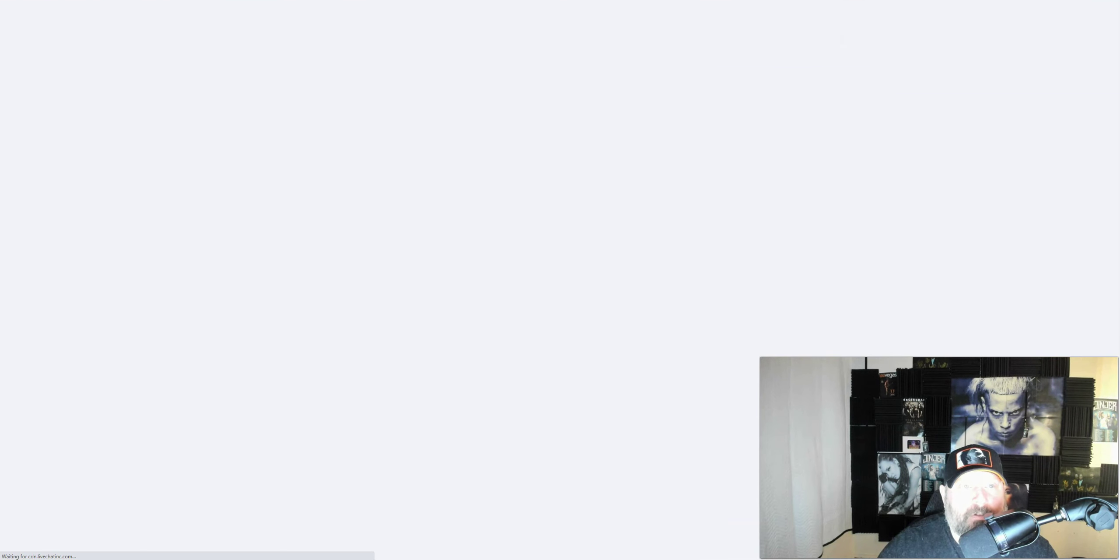
Enter the copied GetResponse list token on List Infinity's Connect Your Autoresponder page.
key("alt+Tab")
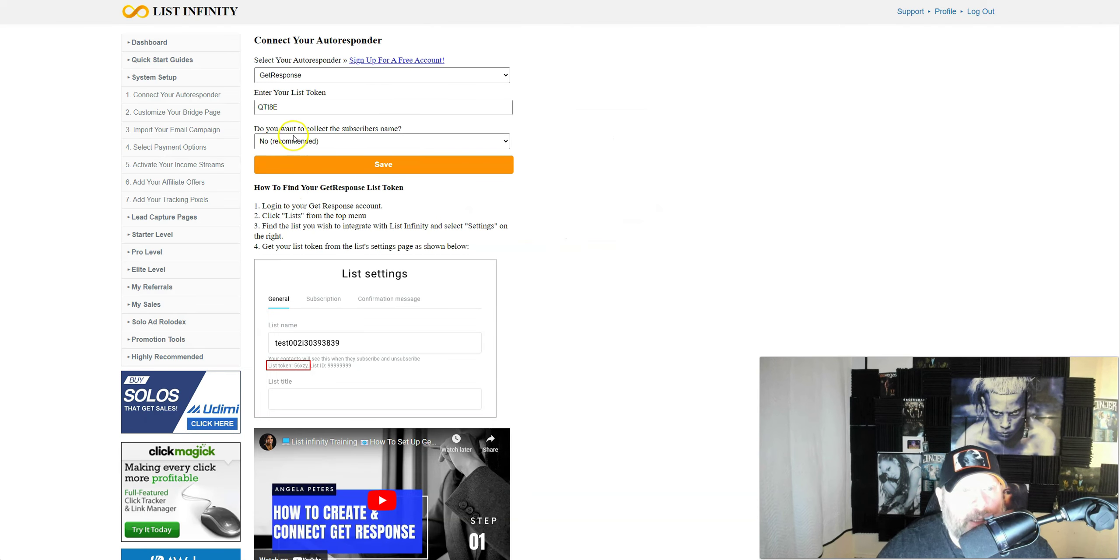
left_click(282, 109)
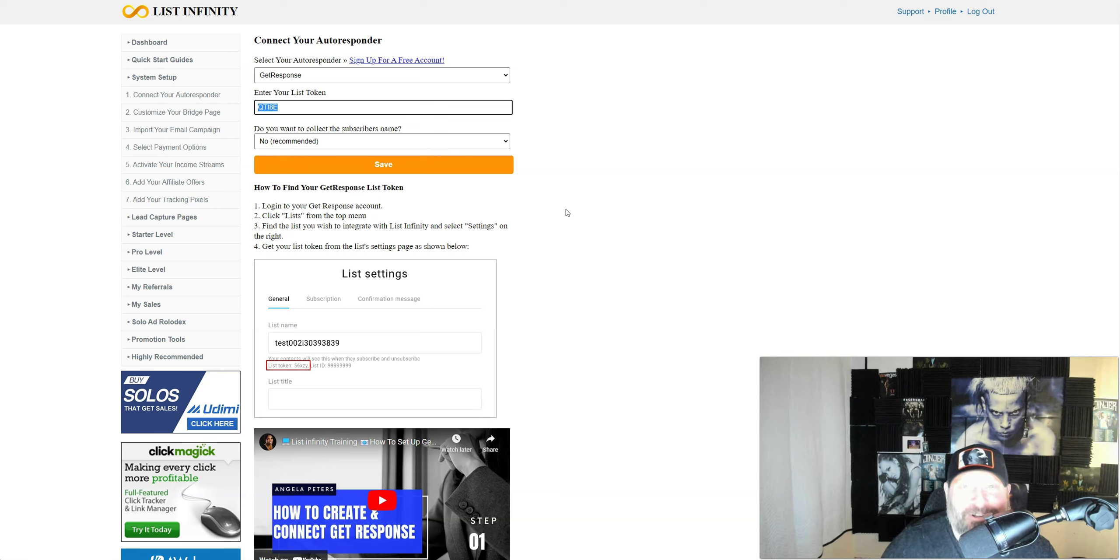
left_click(589, 217)
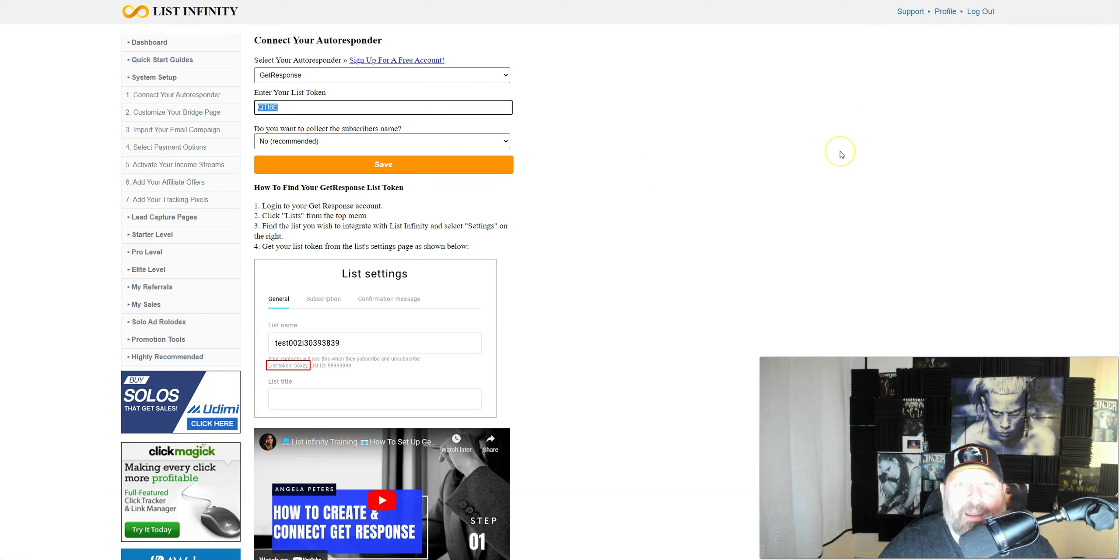
View List Infinity's Lead Capture Pages, then return to GetResponse's list settings.
left_click(150, 217)
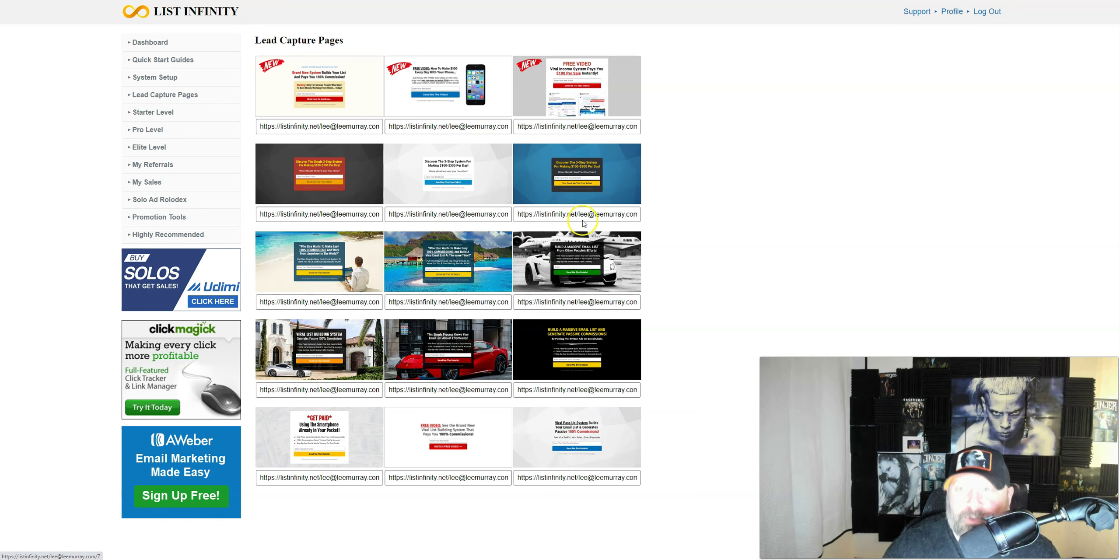
key("ctrl+Tab")
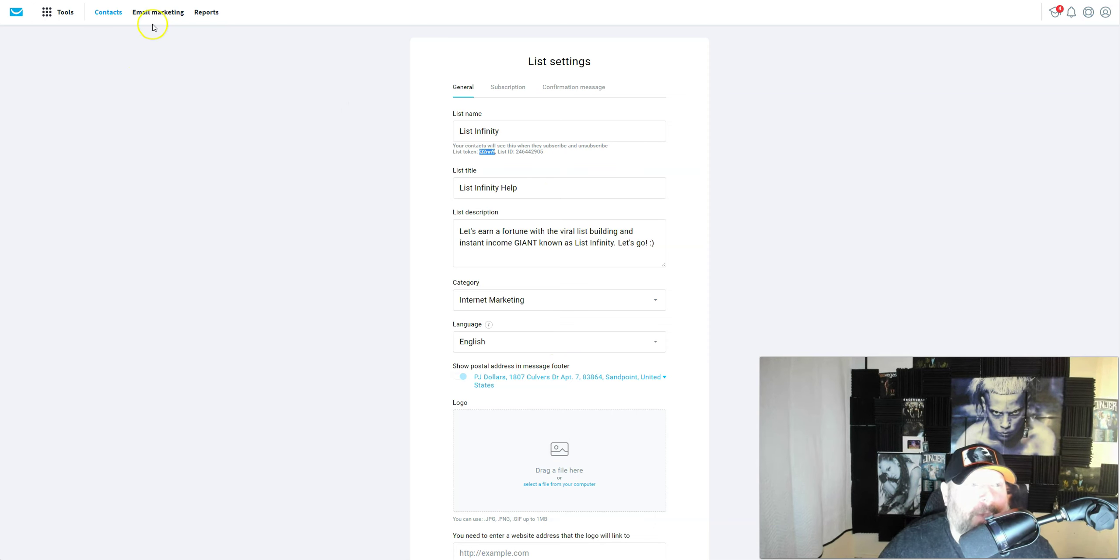
Open GetResponse's Tools menu from the top bar.
left_click(59, 17)
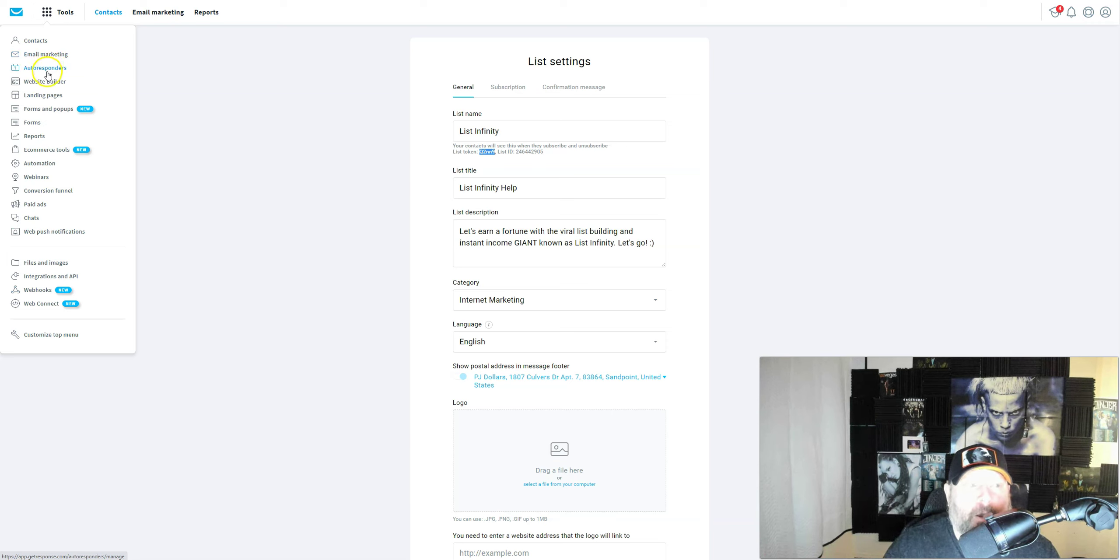
Go to Manage autoresponders to view the Triple Instant list's Day 0–Day 29 autoresponders.
left_click(48, 72)
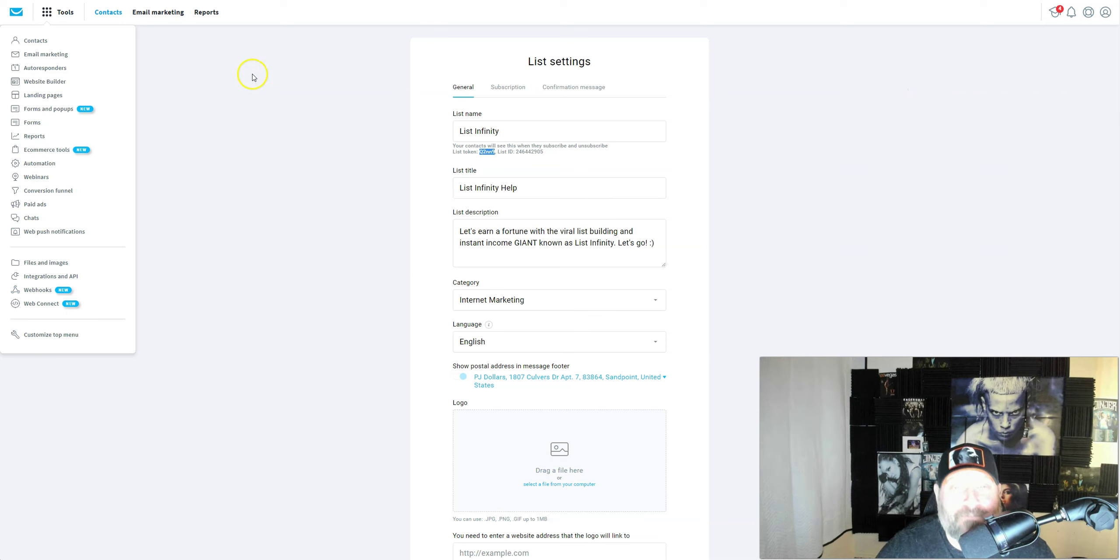
left_click(45, 69)
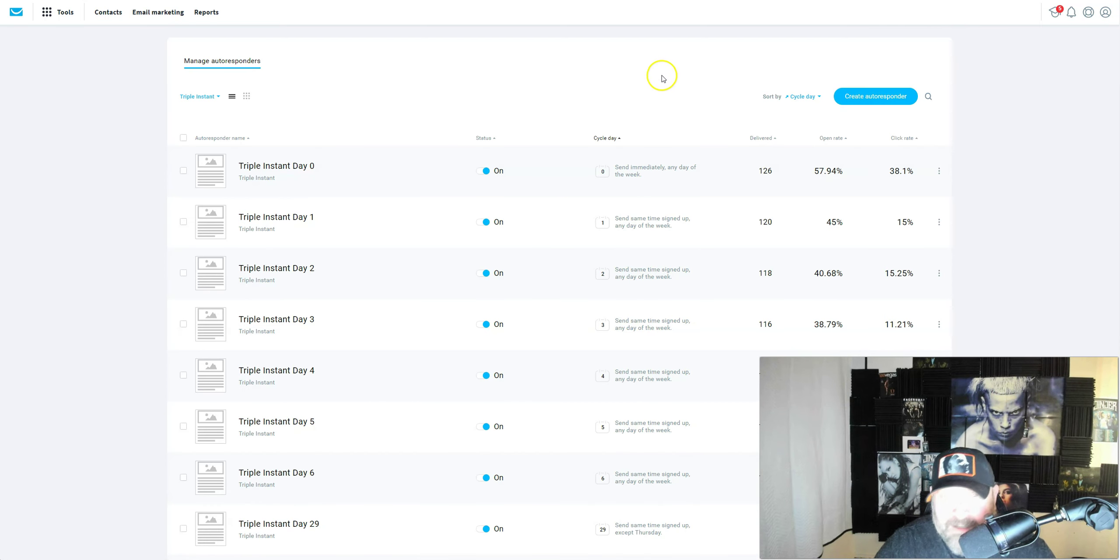
Filter the autoresponders to List Infinity only, adding it and removing Triple Instant.
left_click(218, 97)
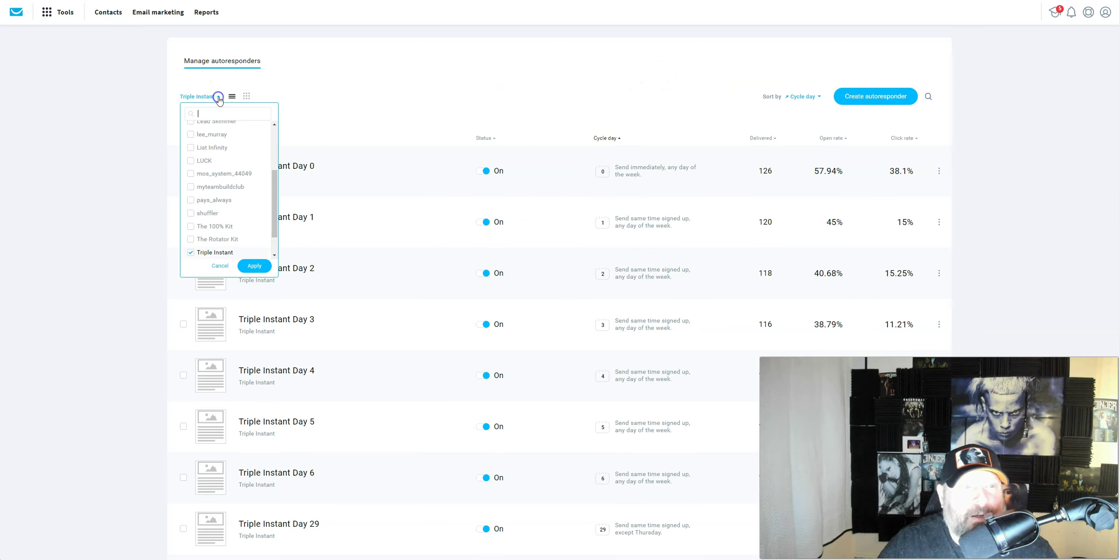
scroll(228, 184, "up", 3)
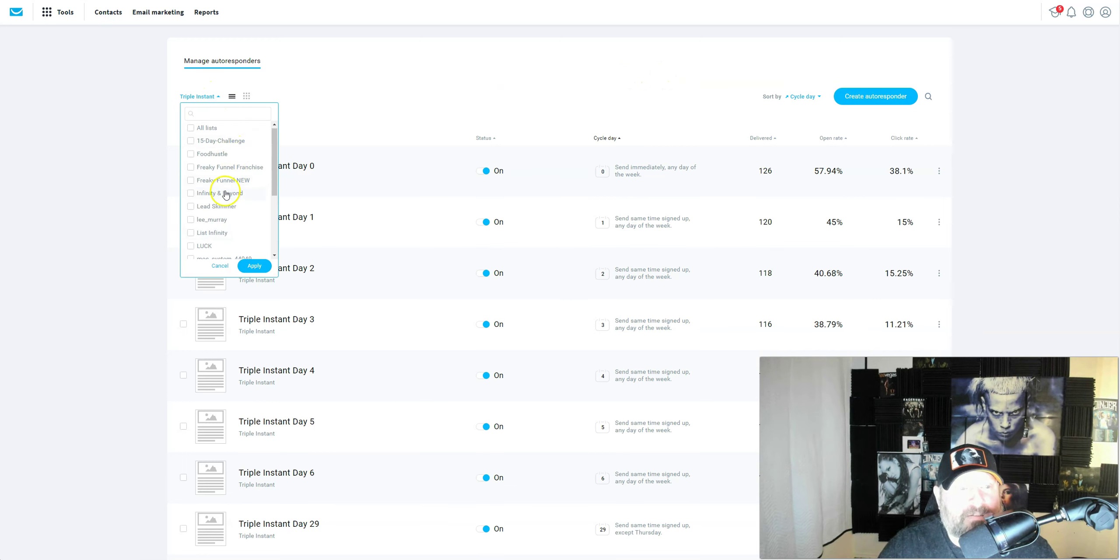
left_click(215, 237)
left_click(255, 265)
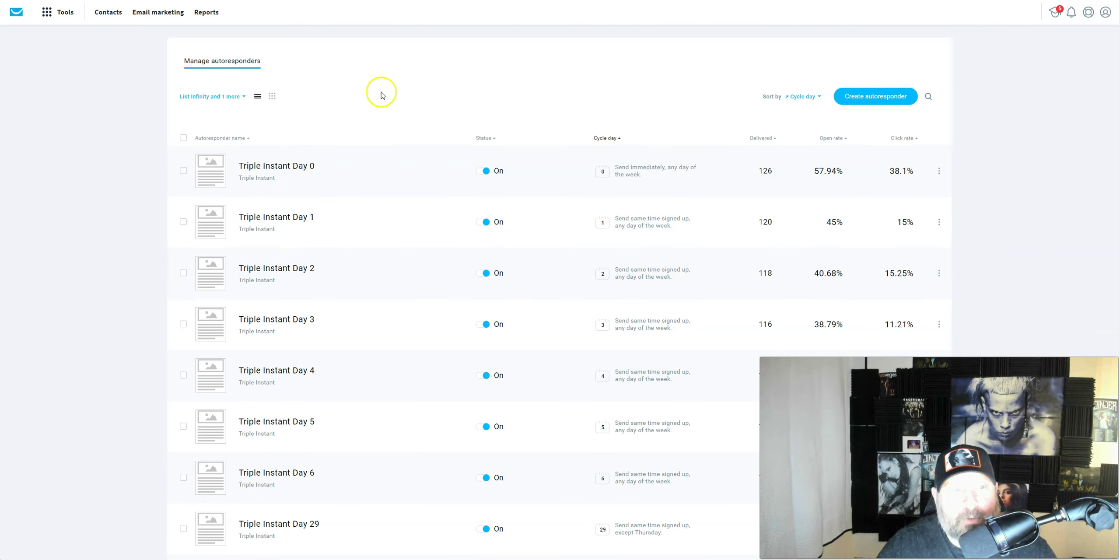
left_click(243, 97)
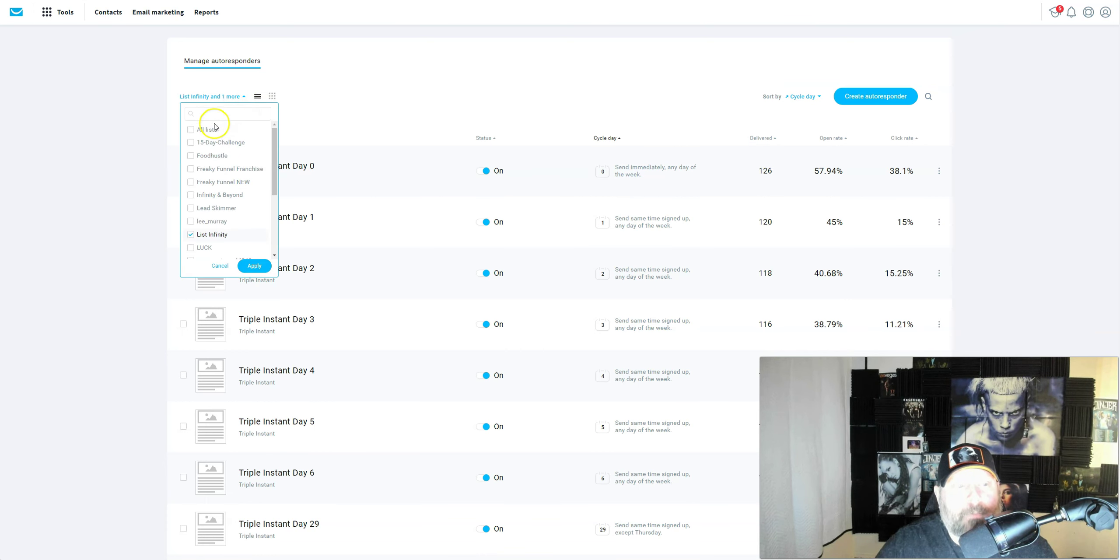
left_click(191, 253)
left_click(254, 265)
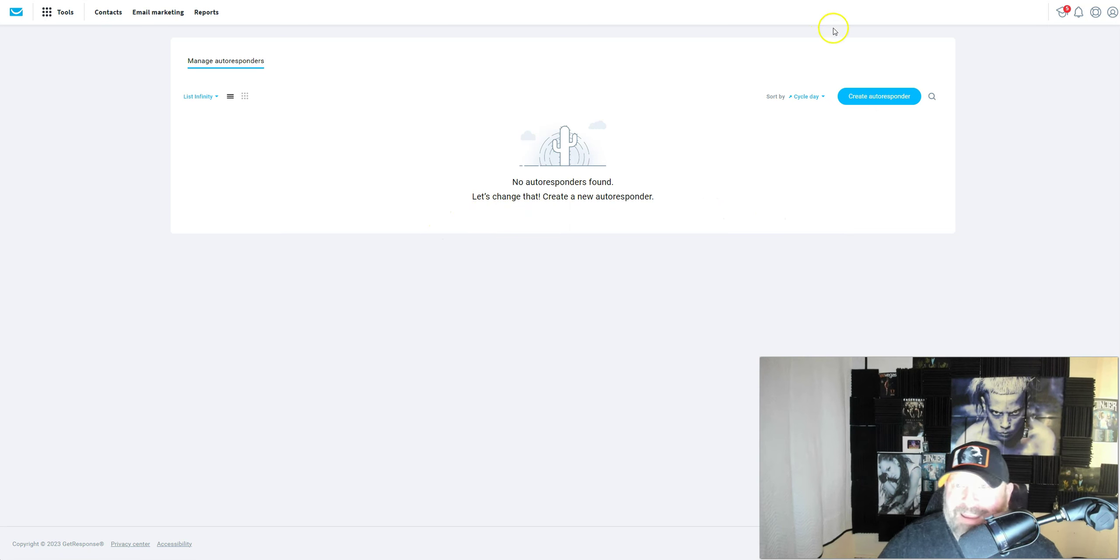
Follow the GRAB YOUR EMAILS HERE! link on the Triple Instant emails page to Dropbox.
left_click(834, 1)
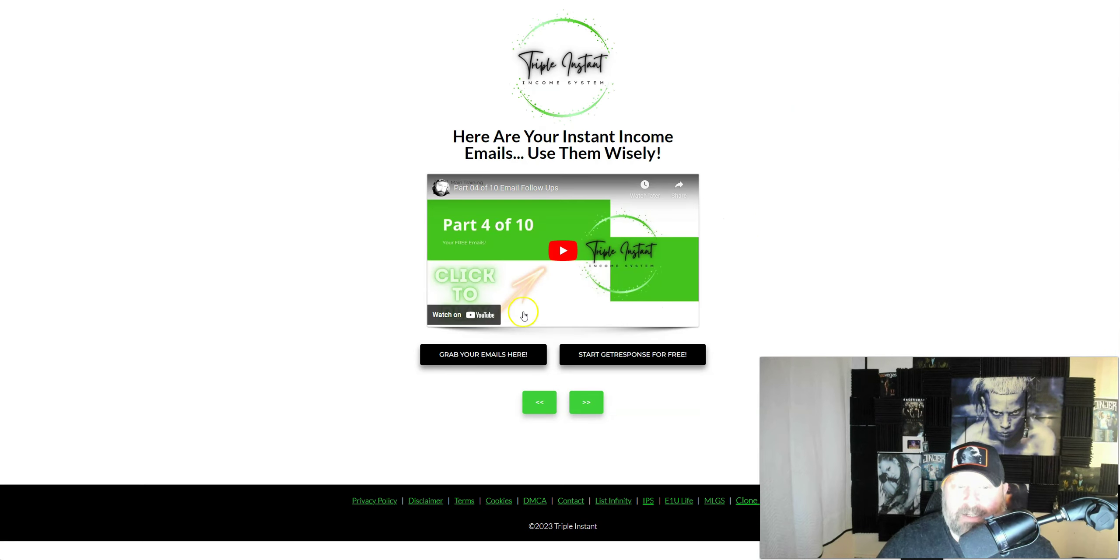
left_click(490, 357)
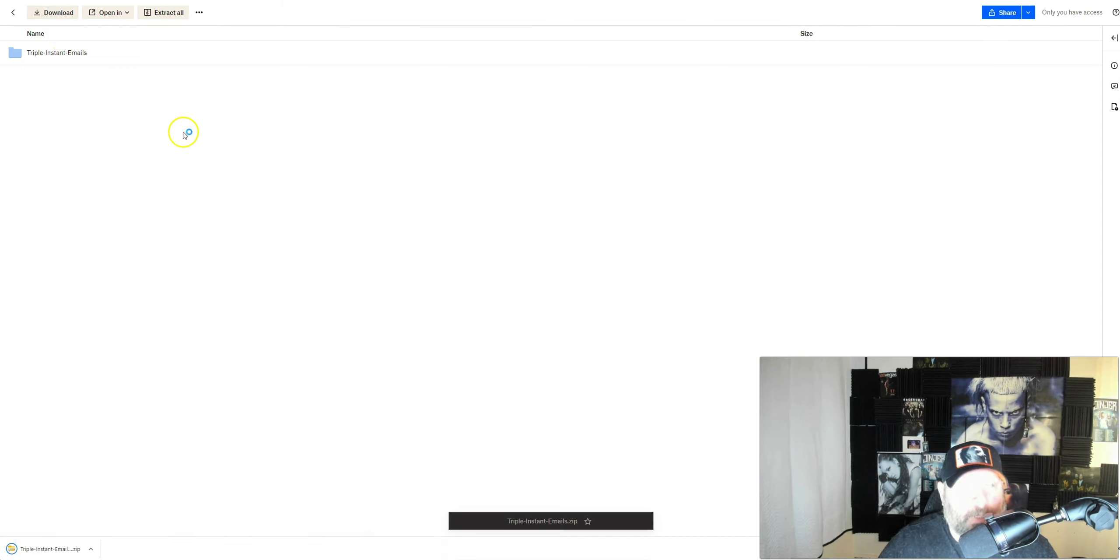
Open the downloaded Triple-Instant-Emails zip and its folder of 32 email text files.
left_click(41, 56)
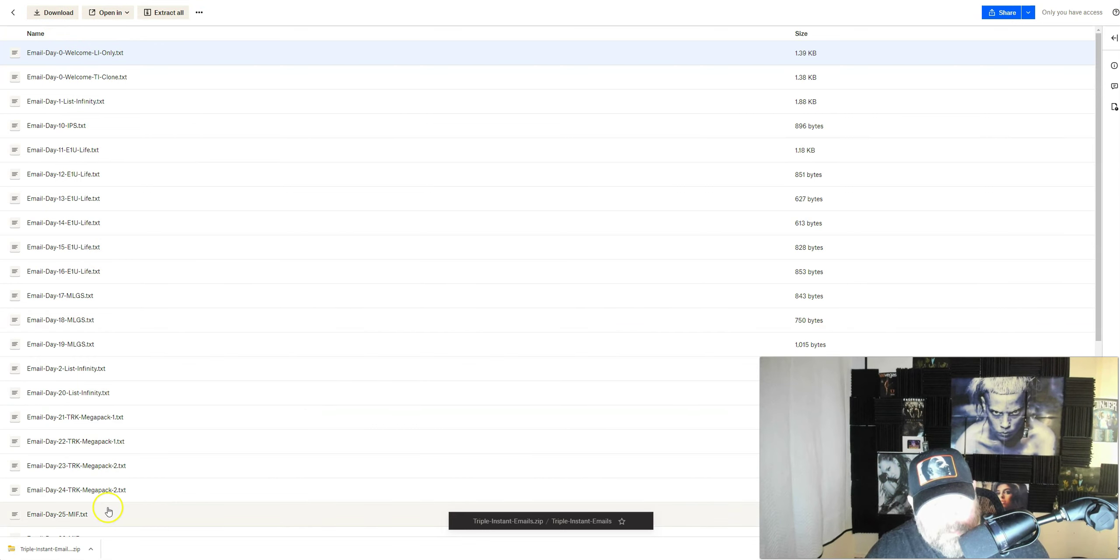
left_click(65, 548)
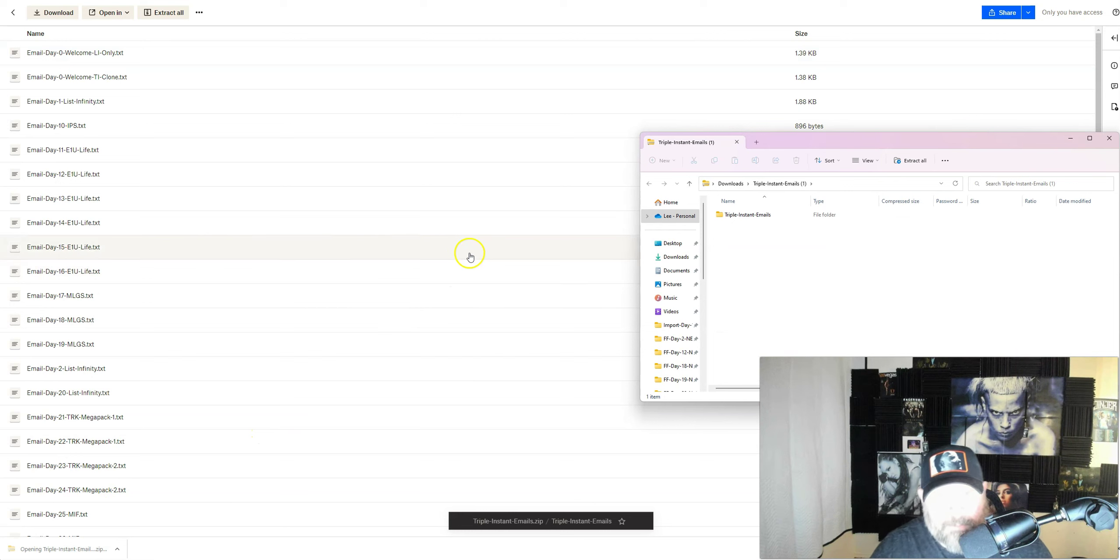
double_click(770, 213)
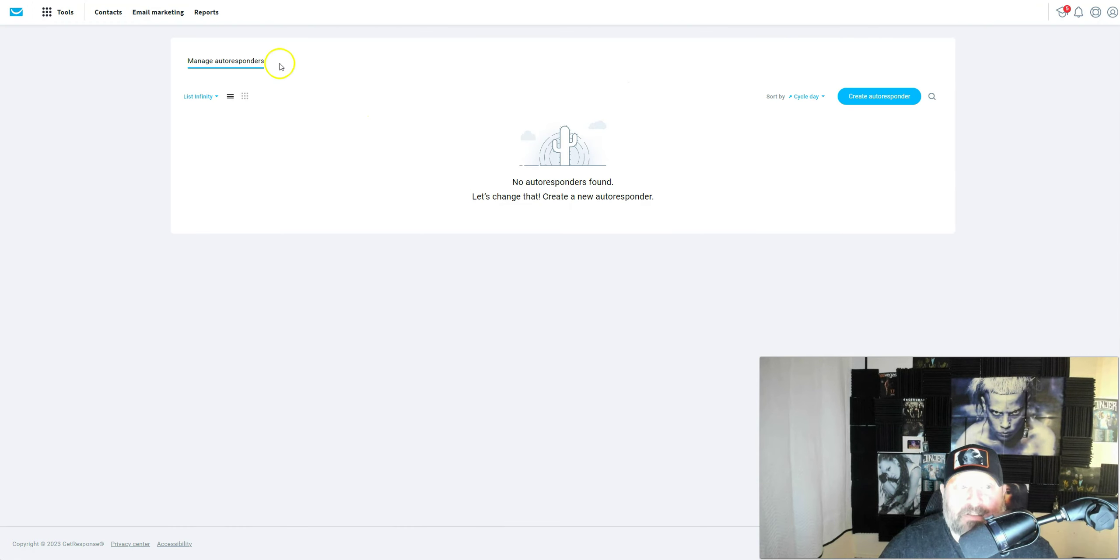
Create a new autoresponder using the new Email Creator.
left_click(888, 97)
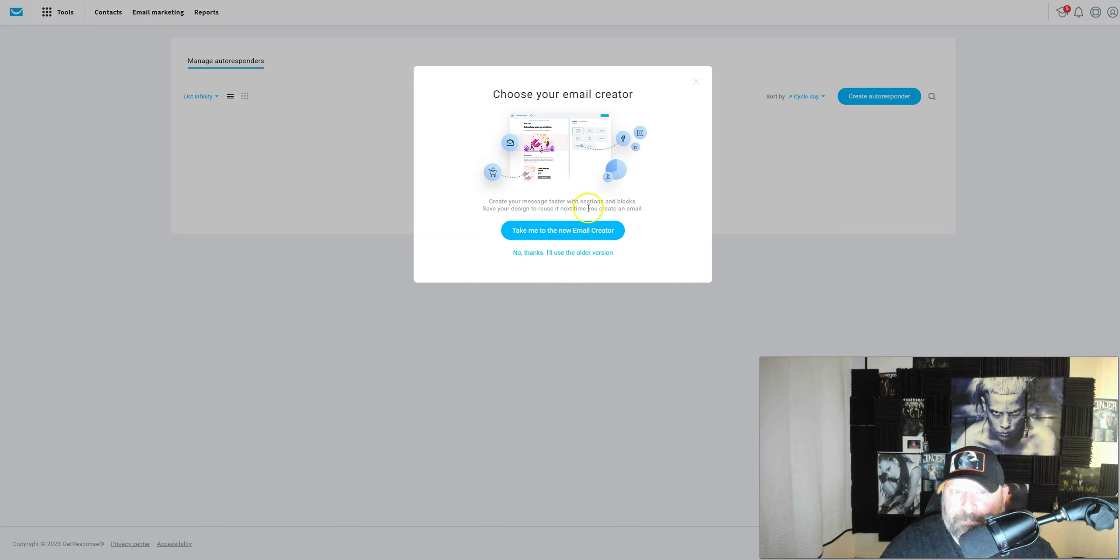
left_click(588, 233)
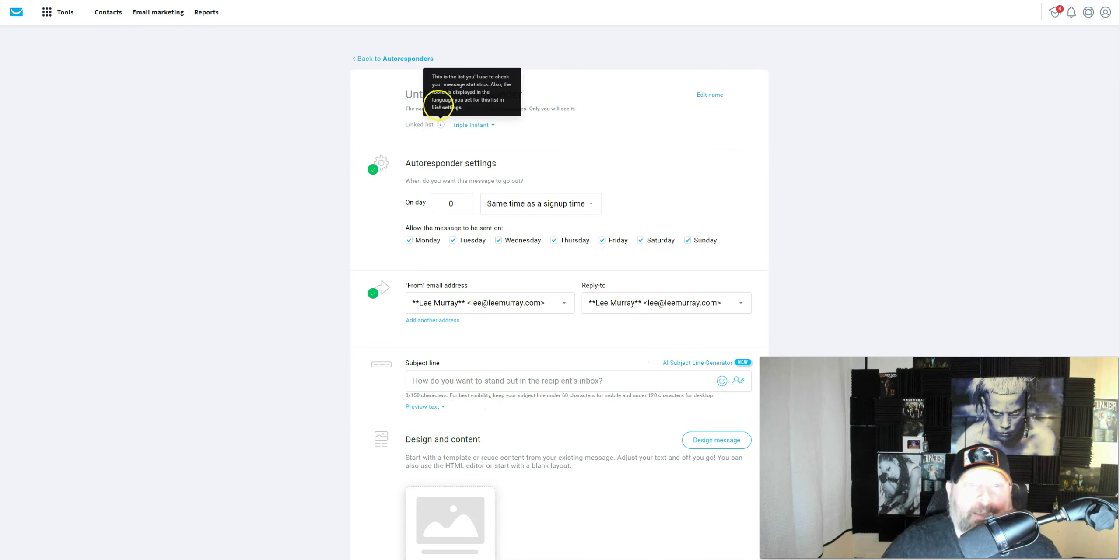
Name the autoresponder 'List Infinity Day 0' and place the cursor in the empty subject line.
left_click(417, 96)
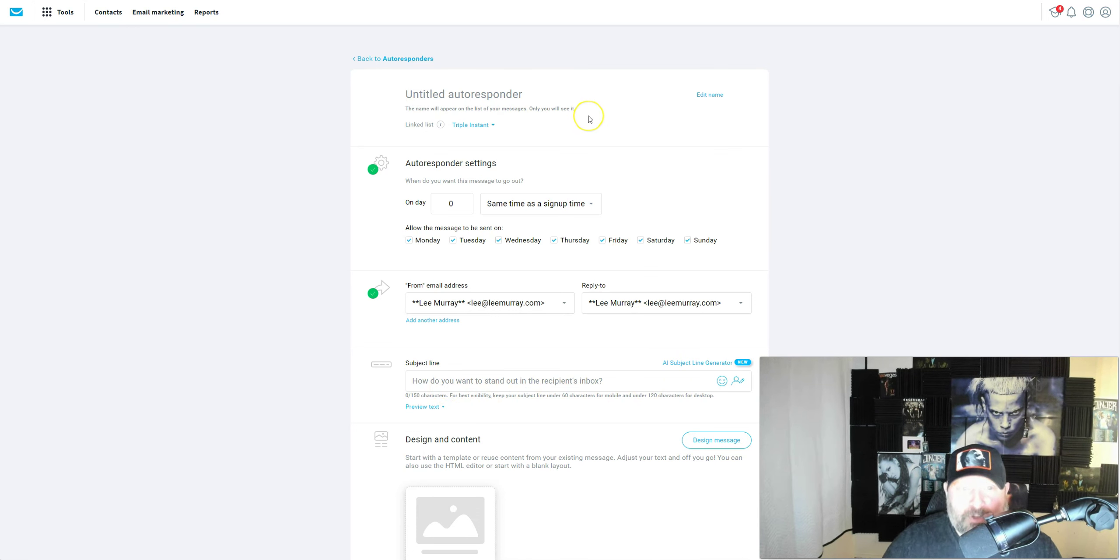
type("List Infinity Day 0")
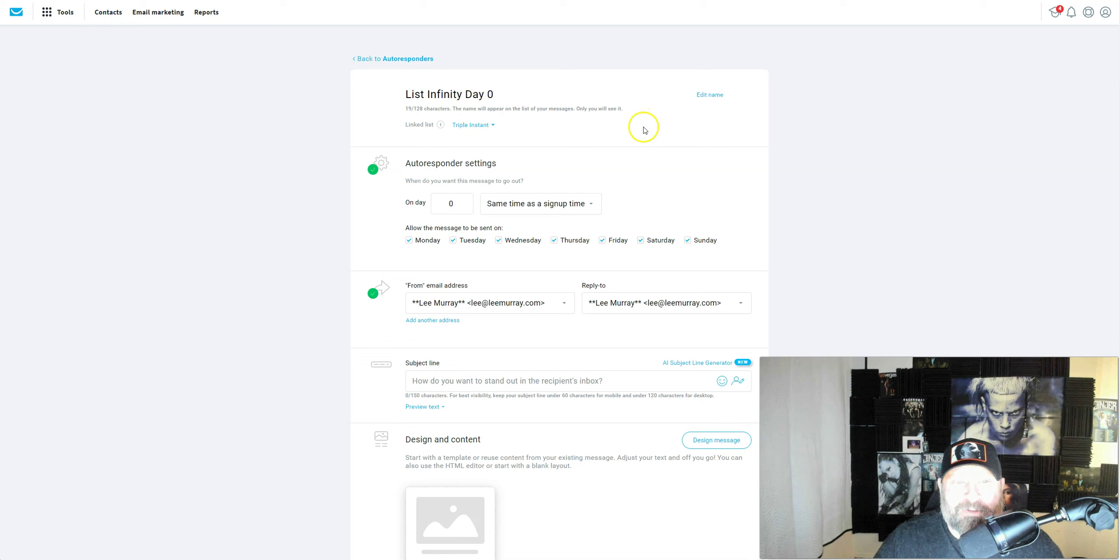
scroll(603, 149, "down", 3)
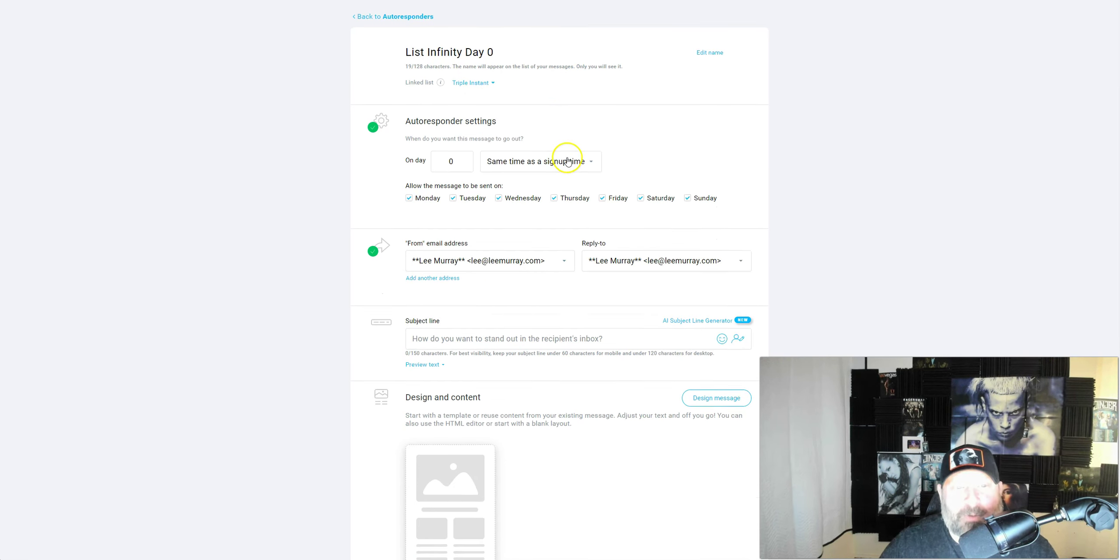
scroll(481, 151, "up", 1)
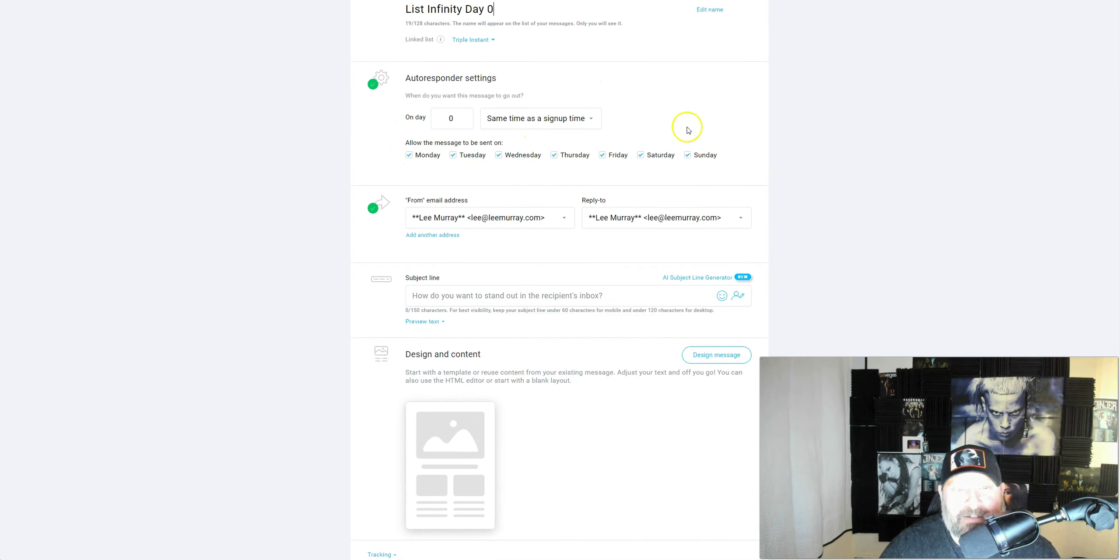
scroll(572, 207, "down", 3)
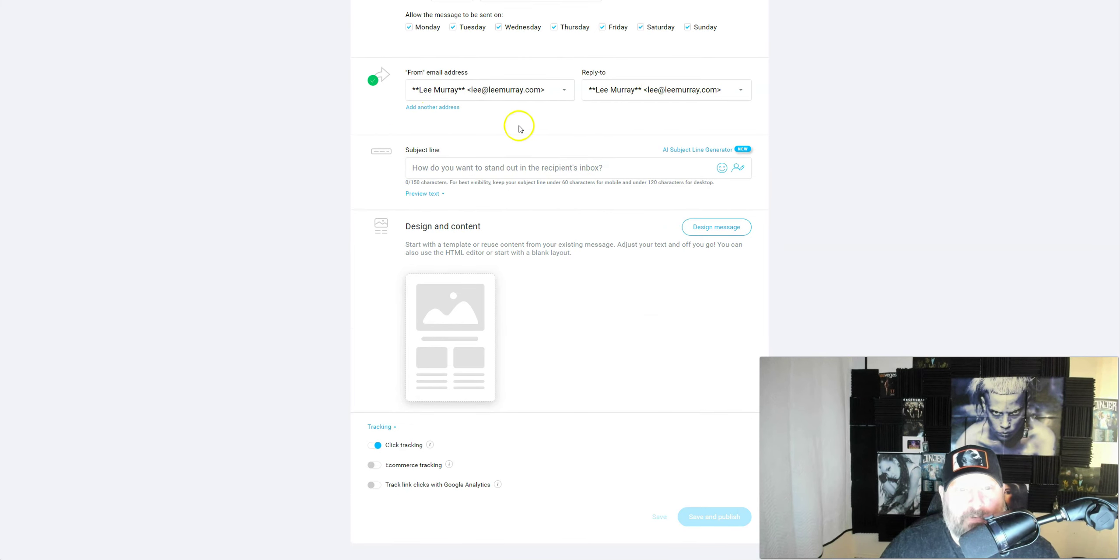
left_click(435, 169)
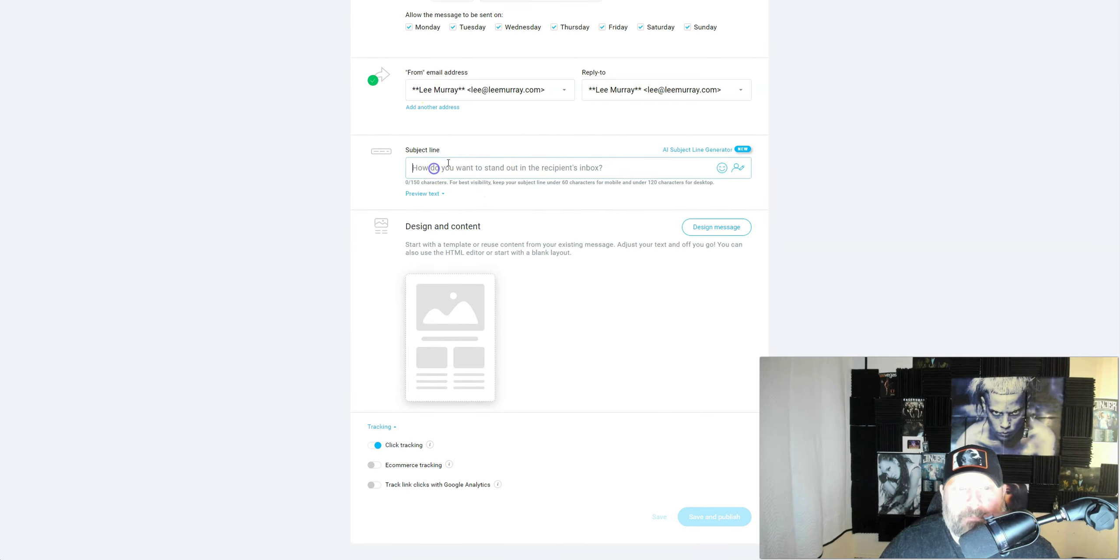
mouse_move(655, 558)
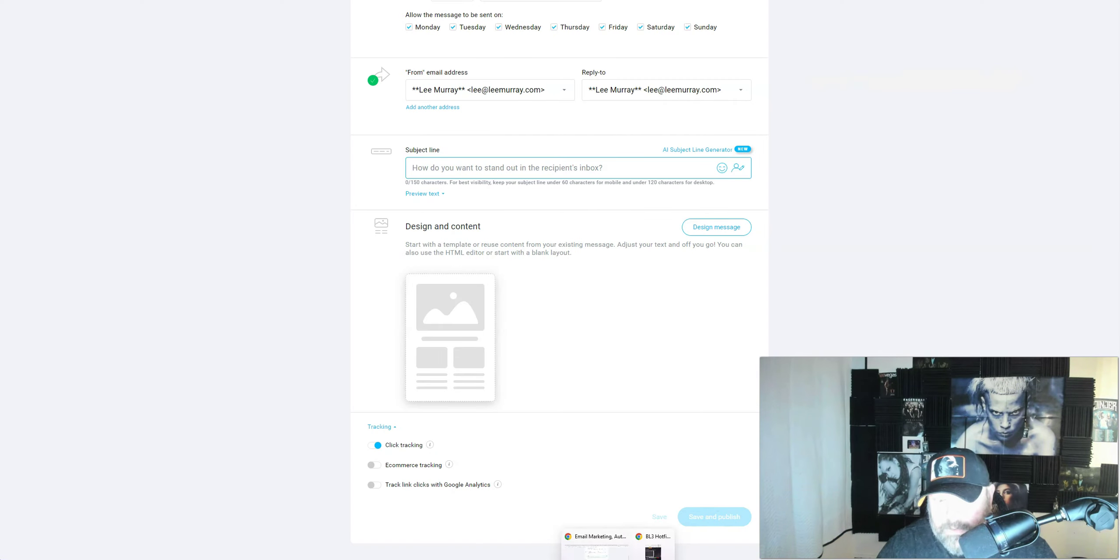
Open Email-Day-0-Welcome-LI-Only from the Triple-Instant-Emails folder in Notepad.
mouse_move(580, 558)
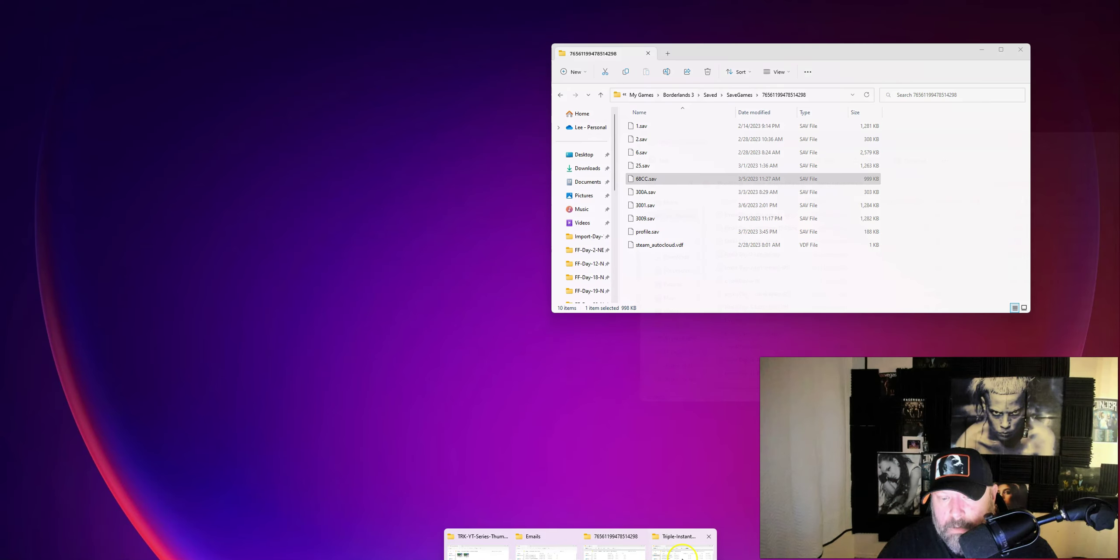
left_click(683, 547)
left_click(762, 216)
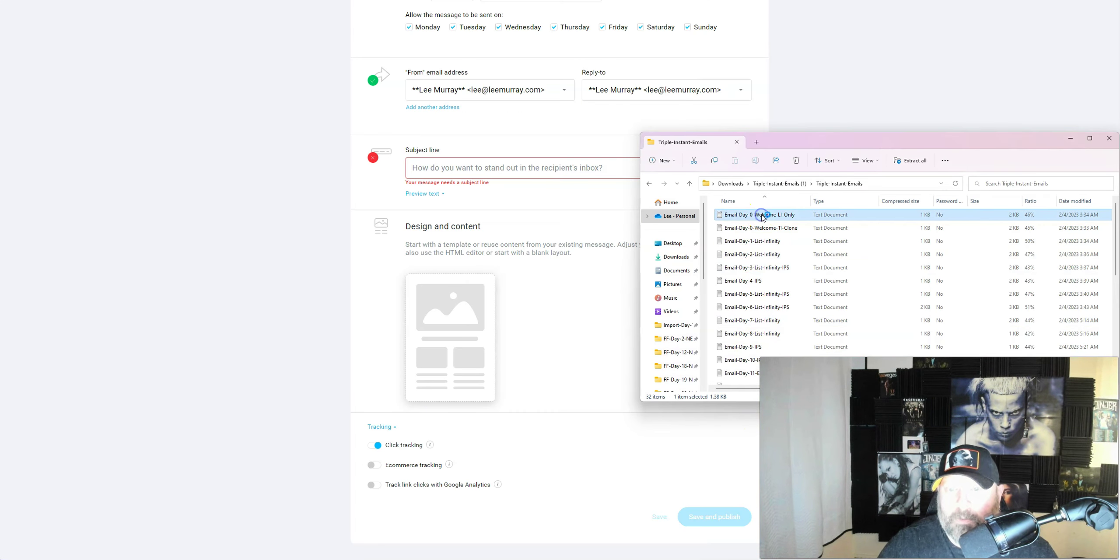
double_click(762, 216)
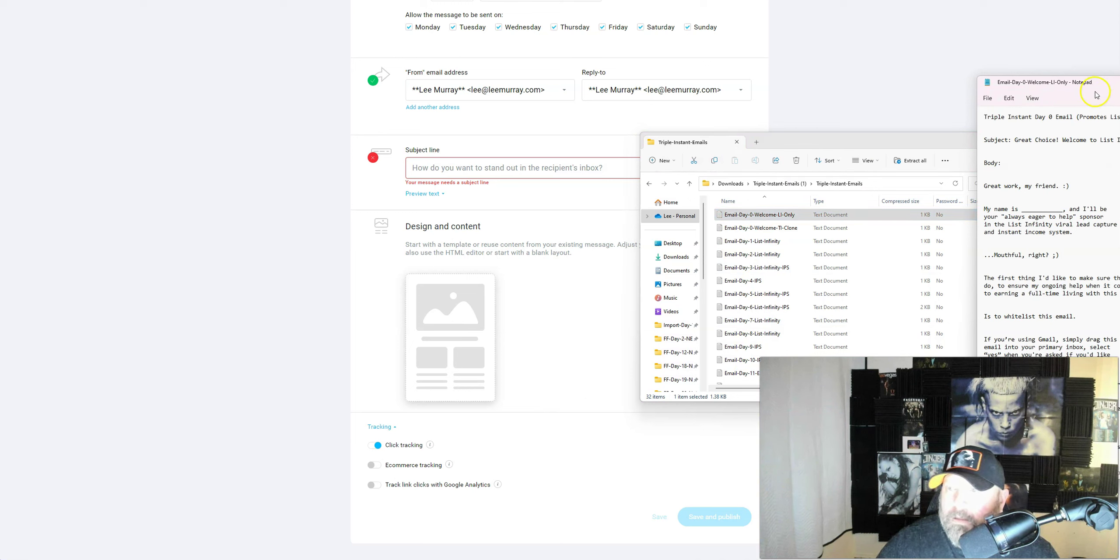
Copy the Day 0 email's subject 'Great Choice! Welcome to List Infinity...' into the subject line.
left_click_drag(1082, 91, 898, 48)
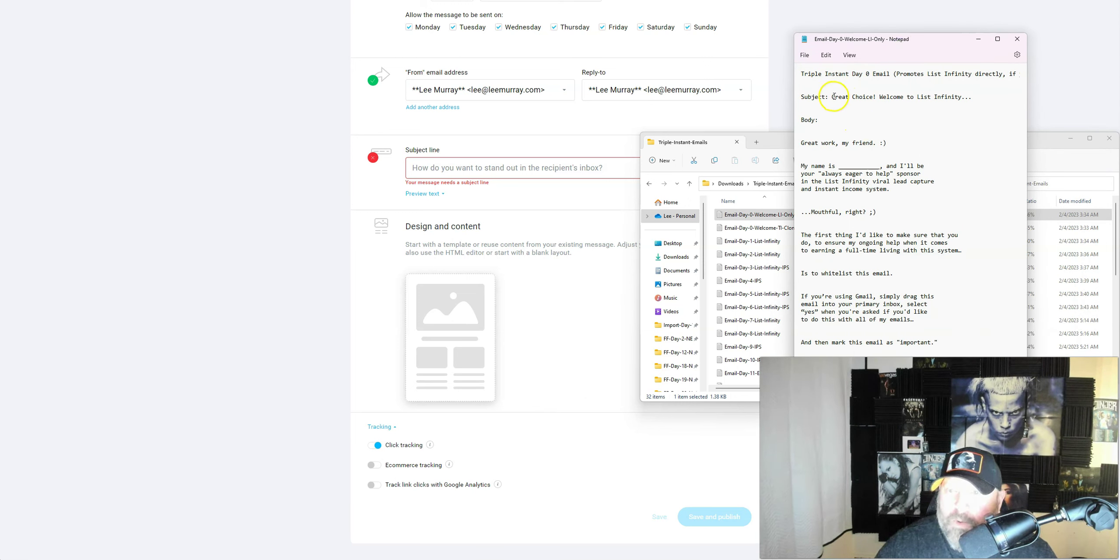
left_click_drag(832, 96, 971, 96)
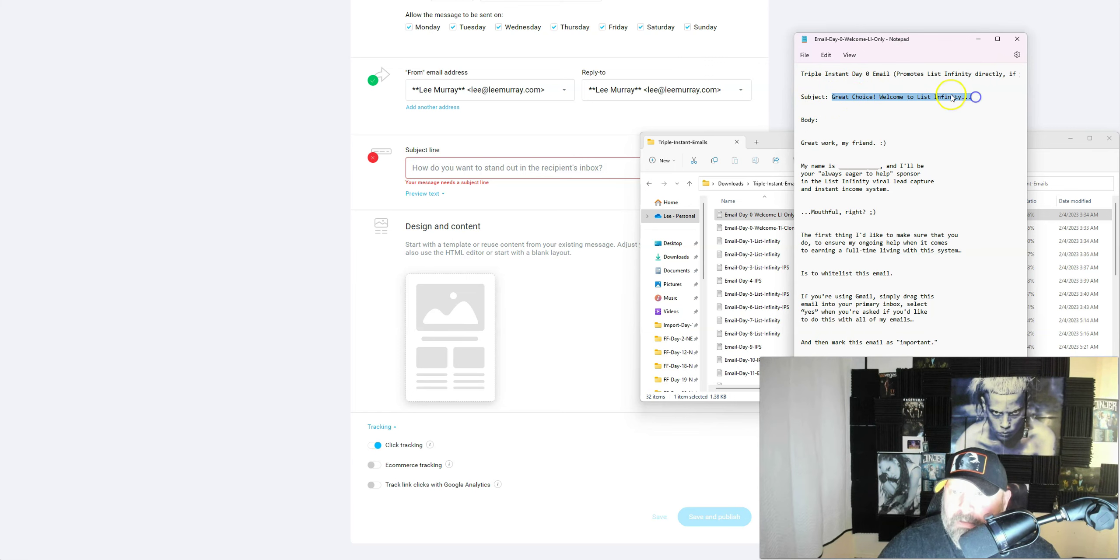
right_click(970, 96)
left_click(977, 136)
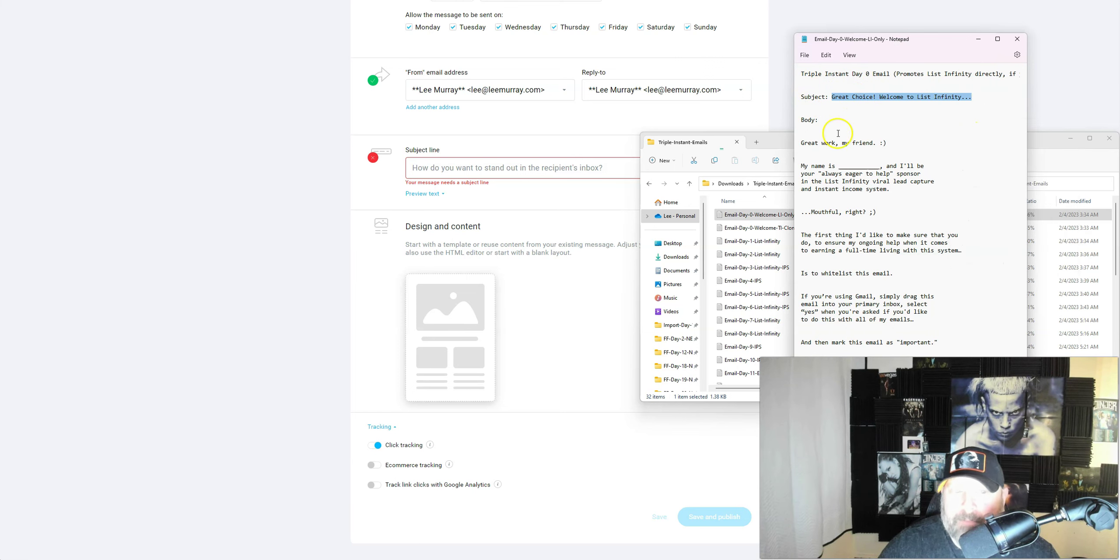
left_click(434, 168)
right_click(435, 168)
left_click(471, 241)
left_click(412, 167)
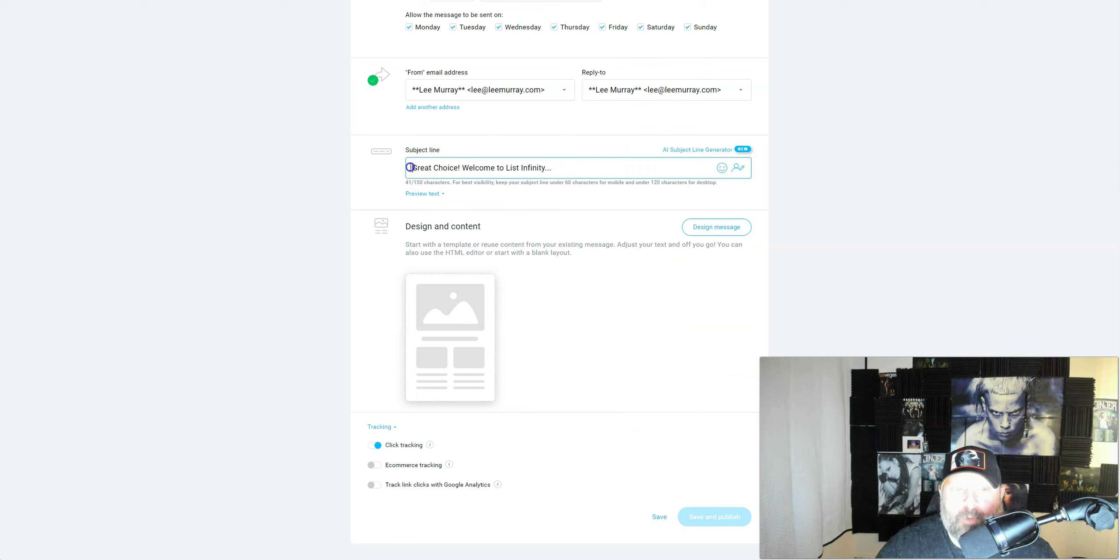
Insert a zany-face emoji at the start of the subject line.
left_click(706, 171)
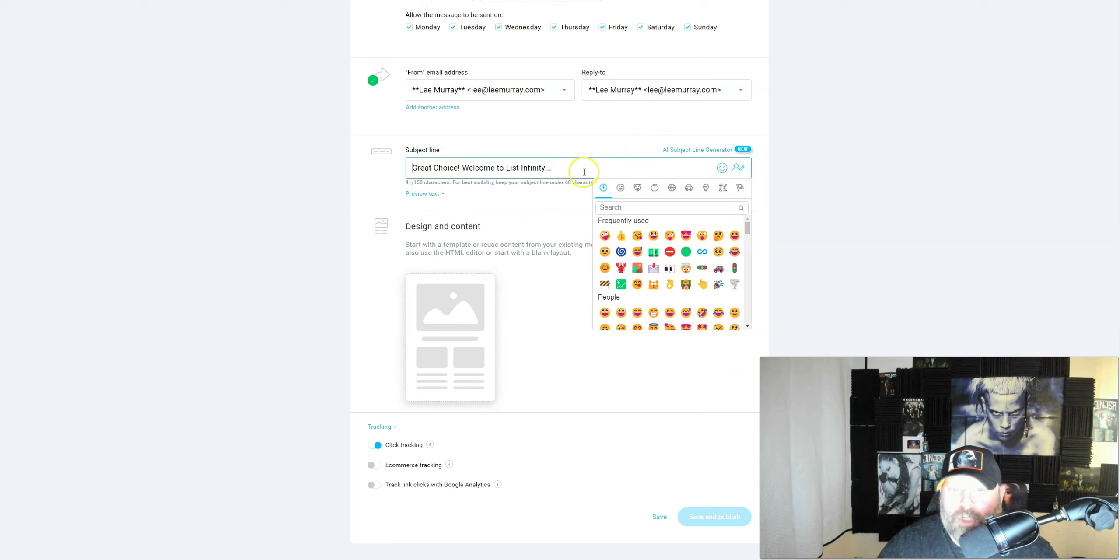
left_click(604, 235)
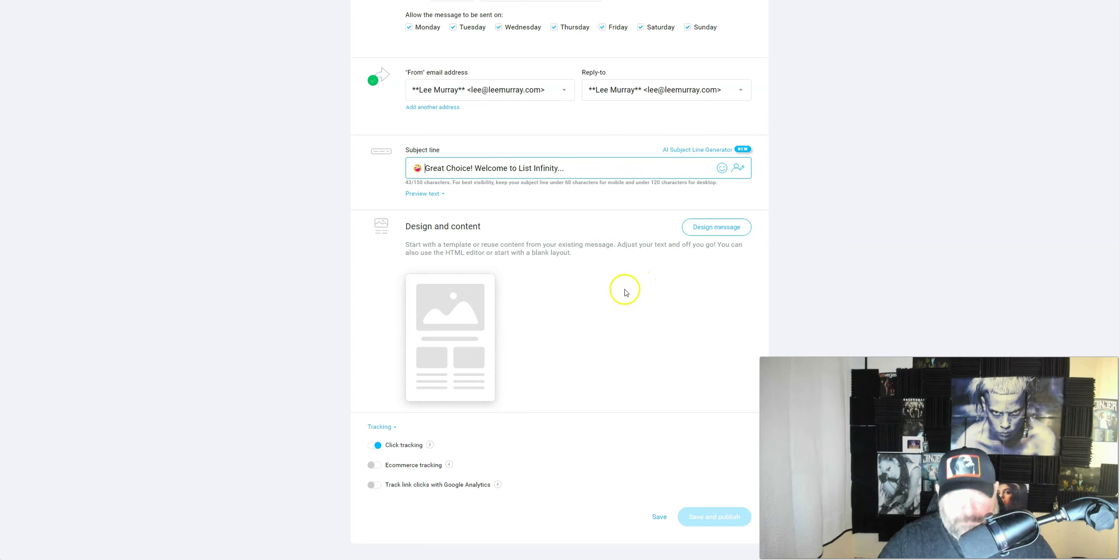
scroll(659, 310, "down", 1)
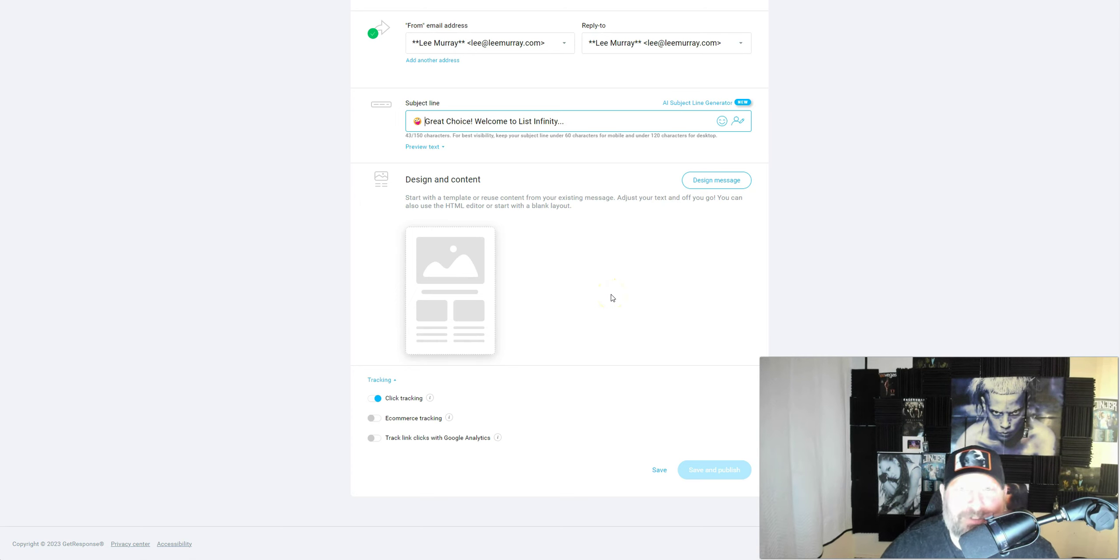
mouse_move(450, 297)
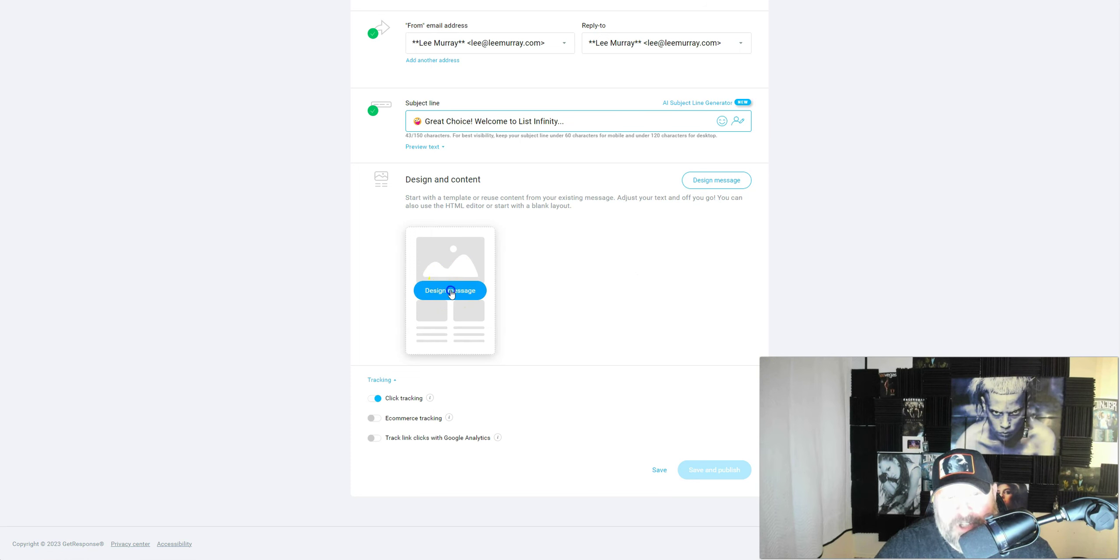
Start the message design from the Blank template and drop a Text block onto the canvas.
left_click(450, 291)
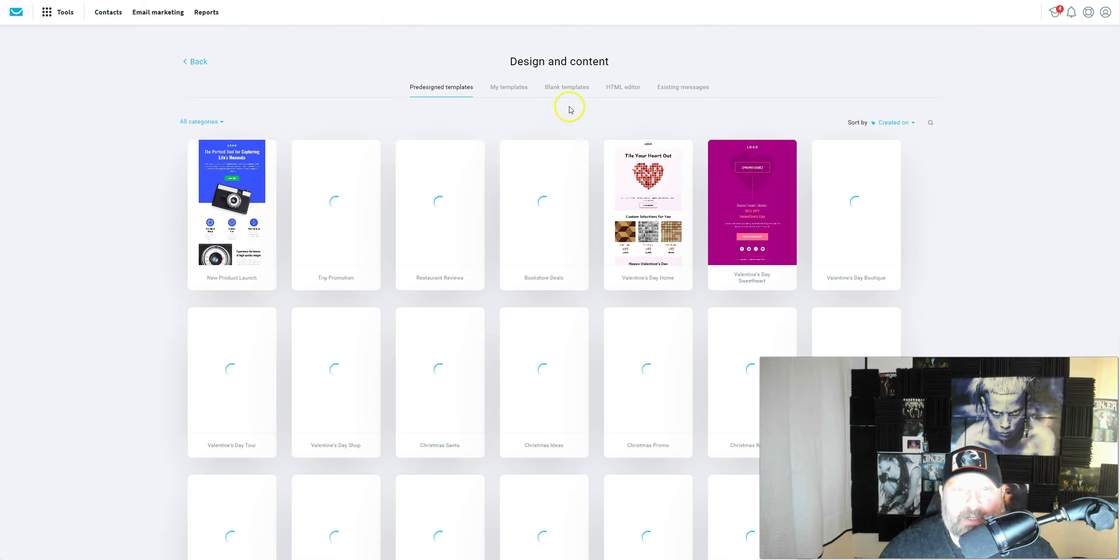
left_click(568, 90)
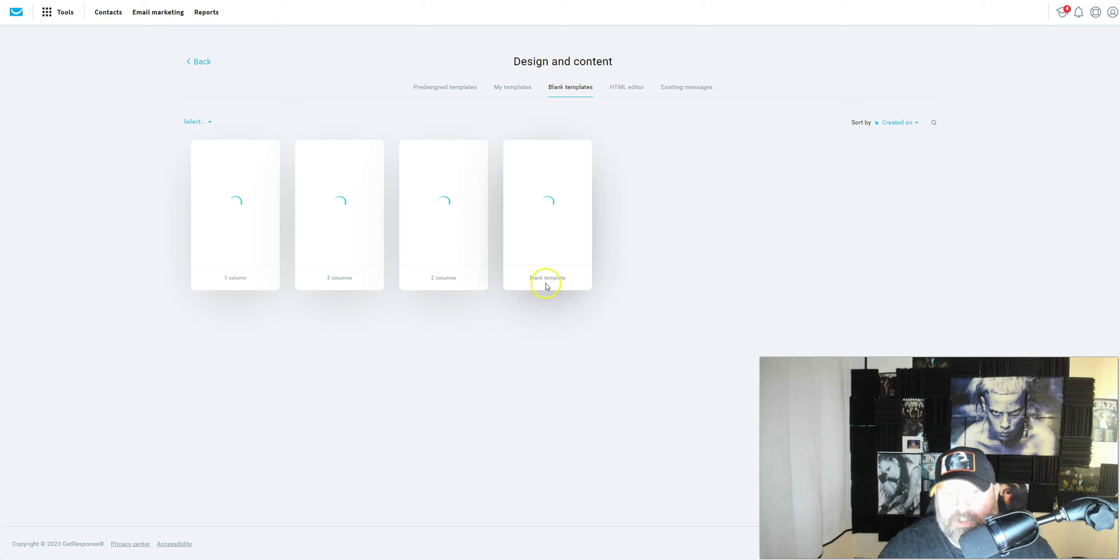
left_click(546, 212)
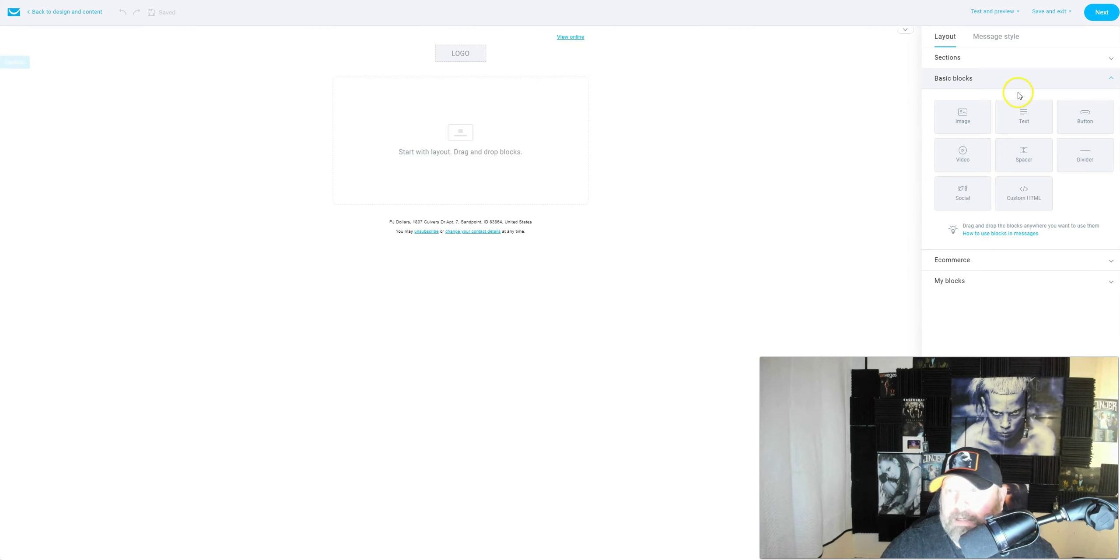
left_click_drag(1025, 121, 487, 132)
Add a text block to the email, then copy the Notepad Day 0 body from 'Great work' down.
left_click(404, 106)
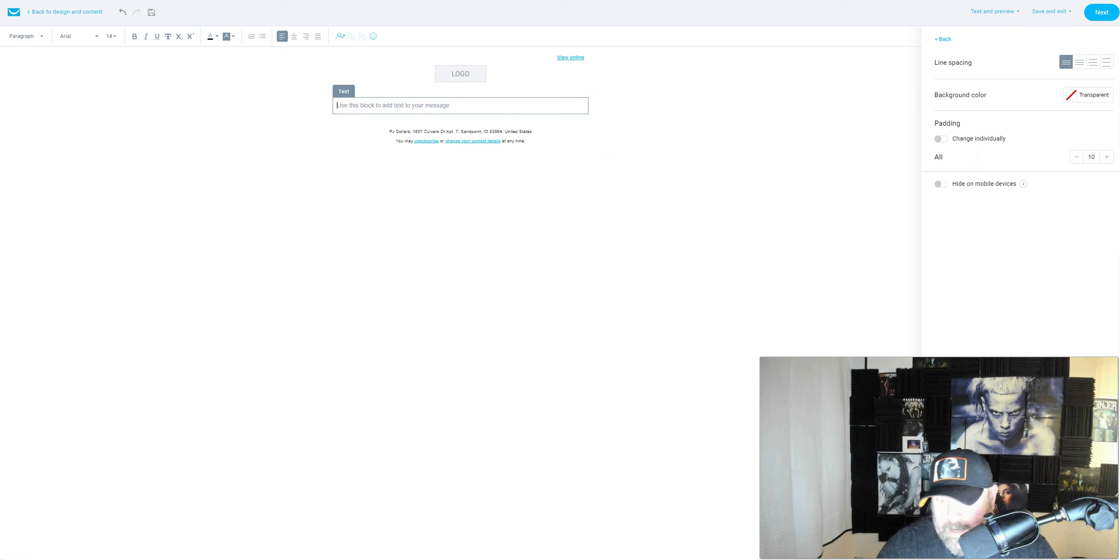
mouse_move(654, 559)
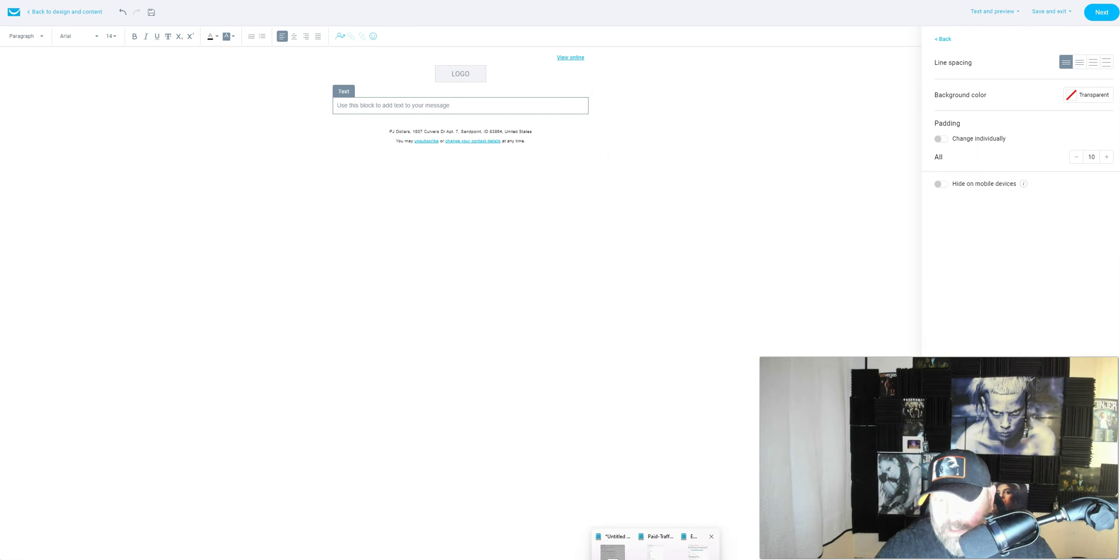
left_click(695, 546)
left_click_drag(801, 143, 918, 363)
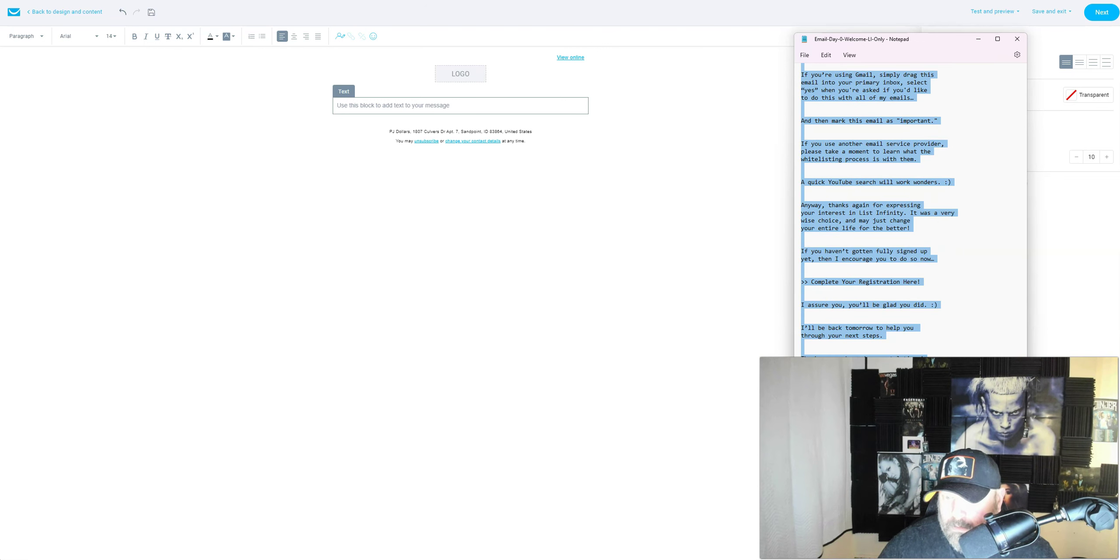
right_click(864, 258)
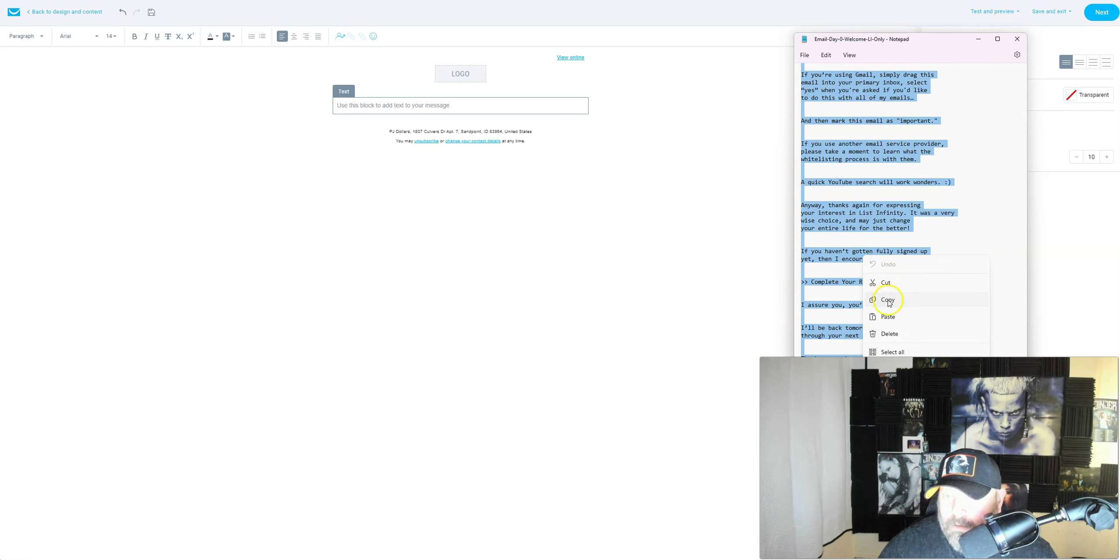
left_click(888, 289)
Paste the copied Day 0 email body into the empty Text block.
left_click(337, 106)
right_click(338, 105)
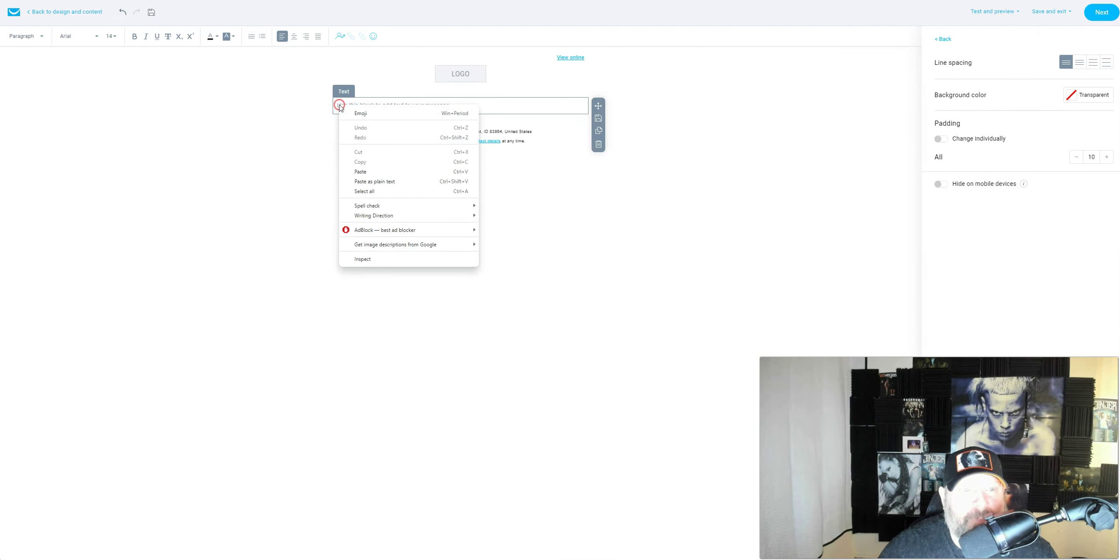
left_click(360, 171)
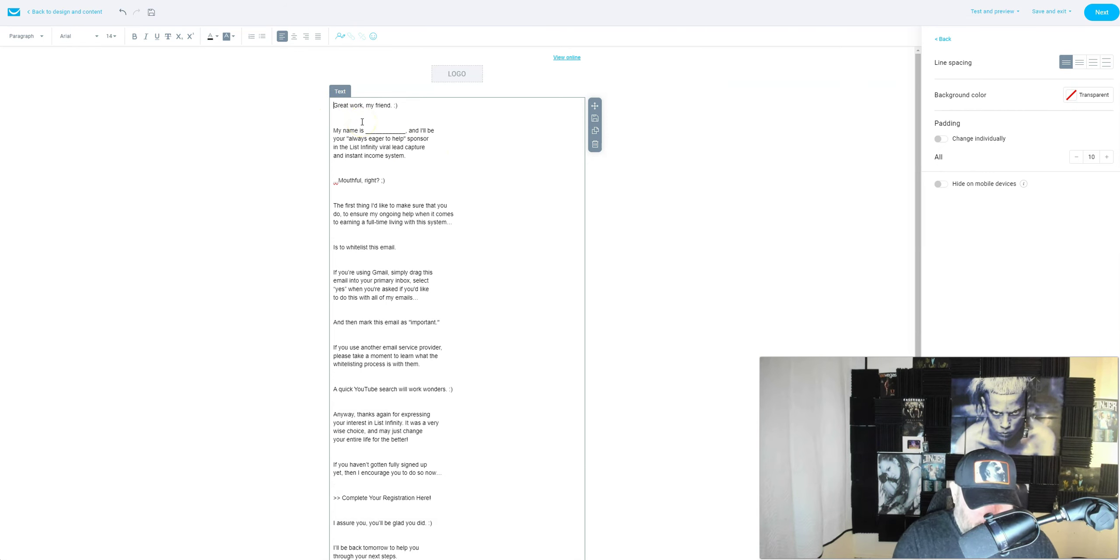
Set the whole pasted body text to Arial at size 18.
key("ctrl+a")
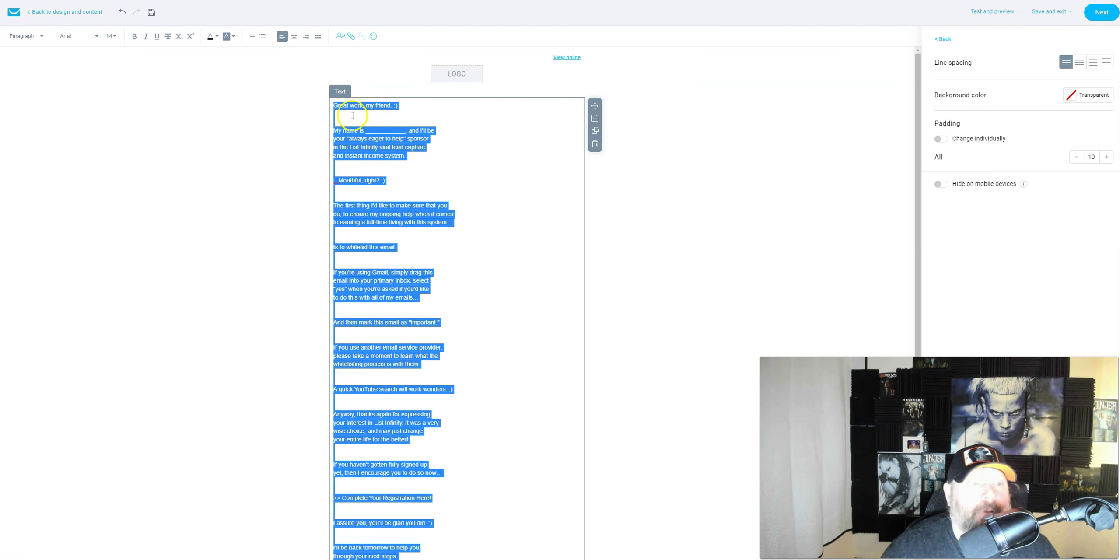
left_click(91, 37)
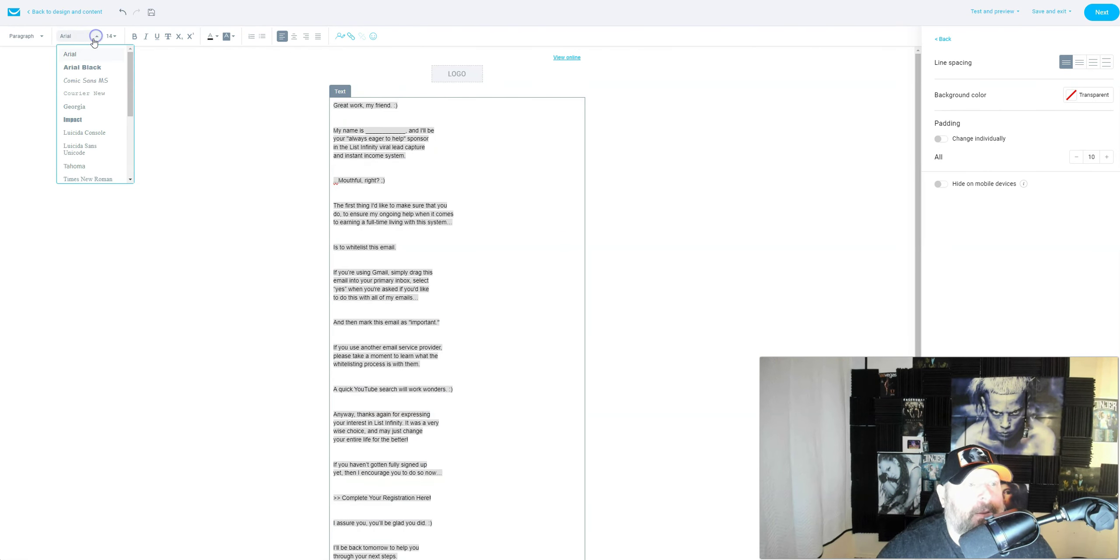
left_click(71, 55)
left_click(116, 37)
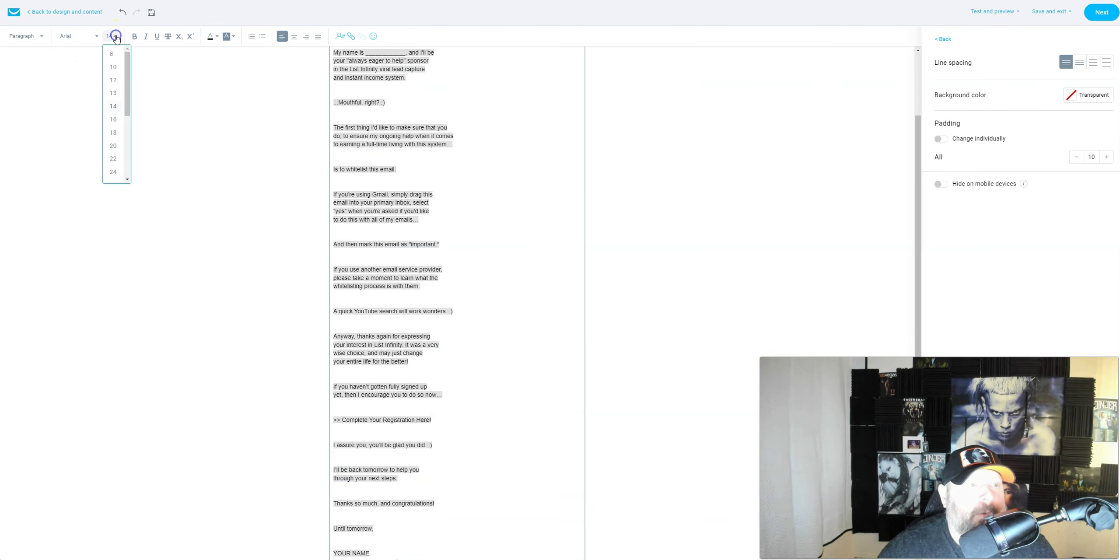
left_click(112, 132)
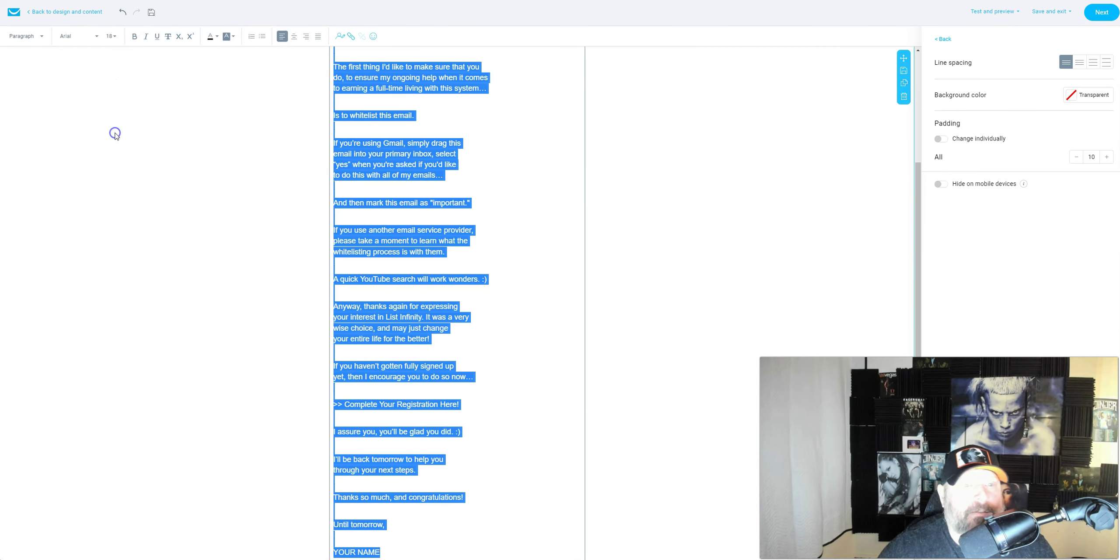
left_click(536, 213)
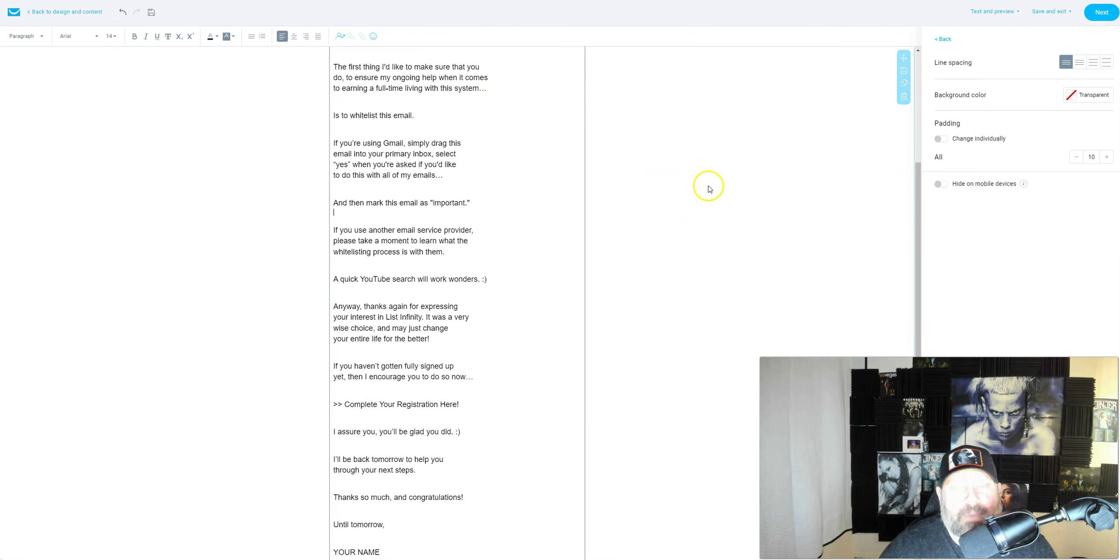
scroll(708, 187, "up", 3)
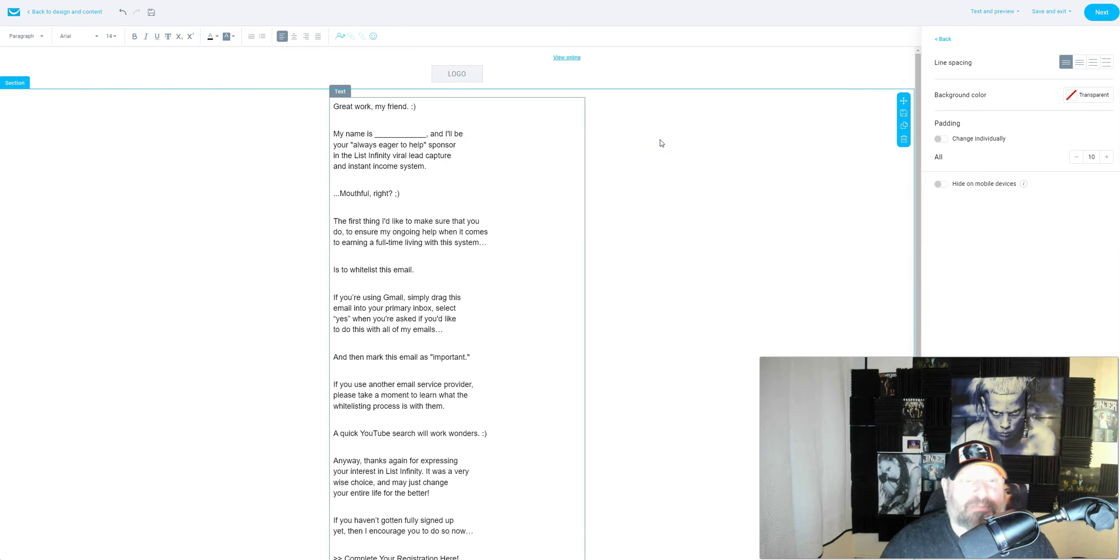
left_click(480, 153)
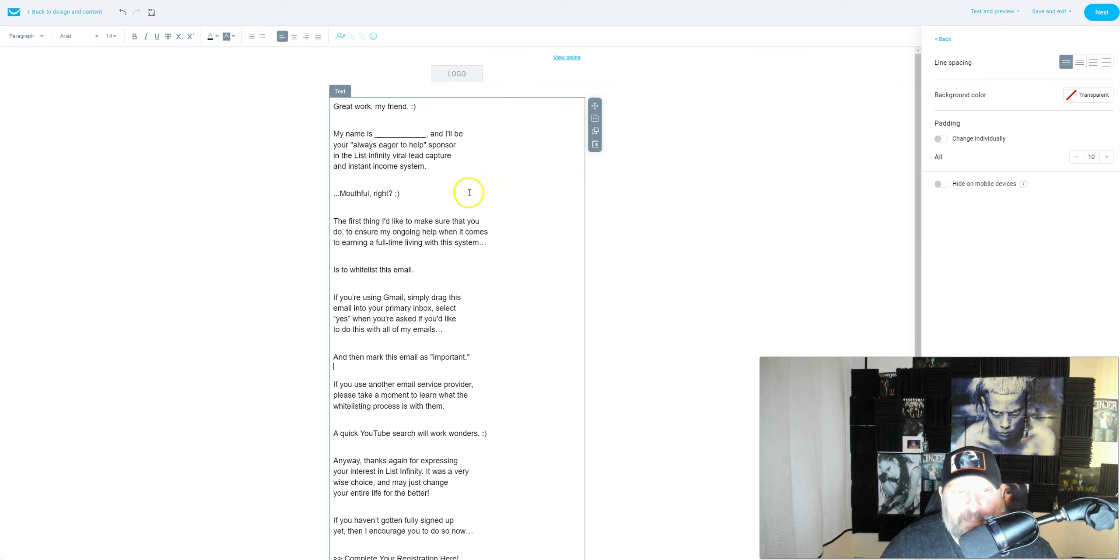
left_click(333, 106)
left_click_drag(333, 107, 441, 108)
left_click(360, 192)
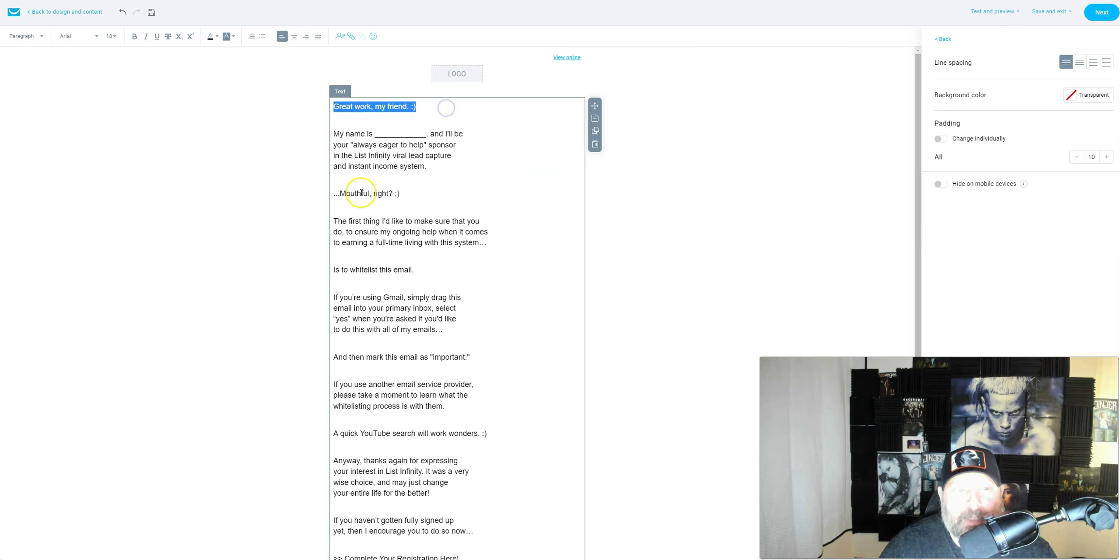
left_click(378, 268)
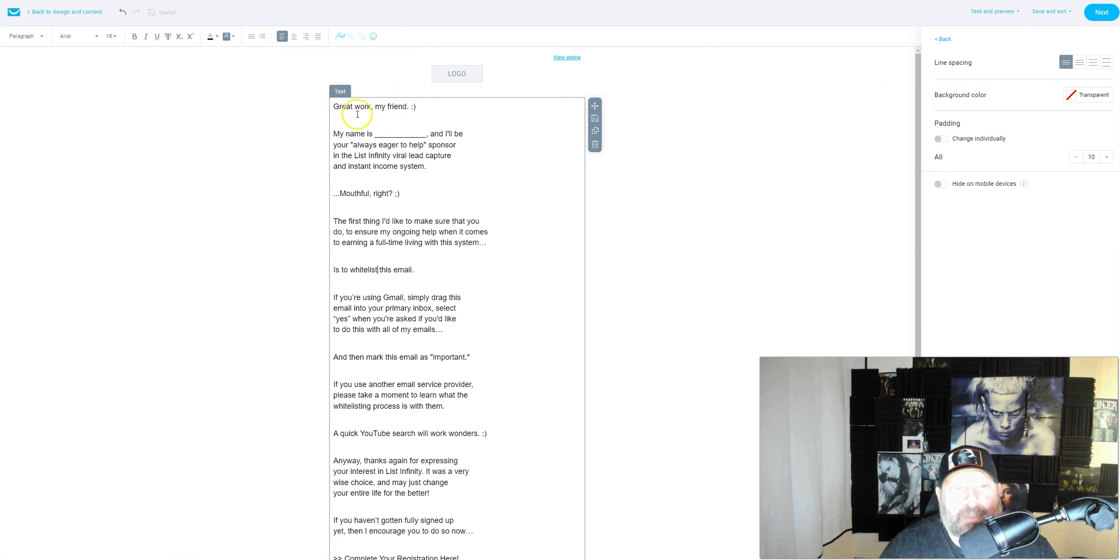
Make the greeting, '...Mouthful, right? ;)' and whitelist lines bold italic.
triple_click(381, 106)
left_click(134, 36)
left_click(145, 37)
triple_click(385, 193)
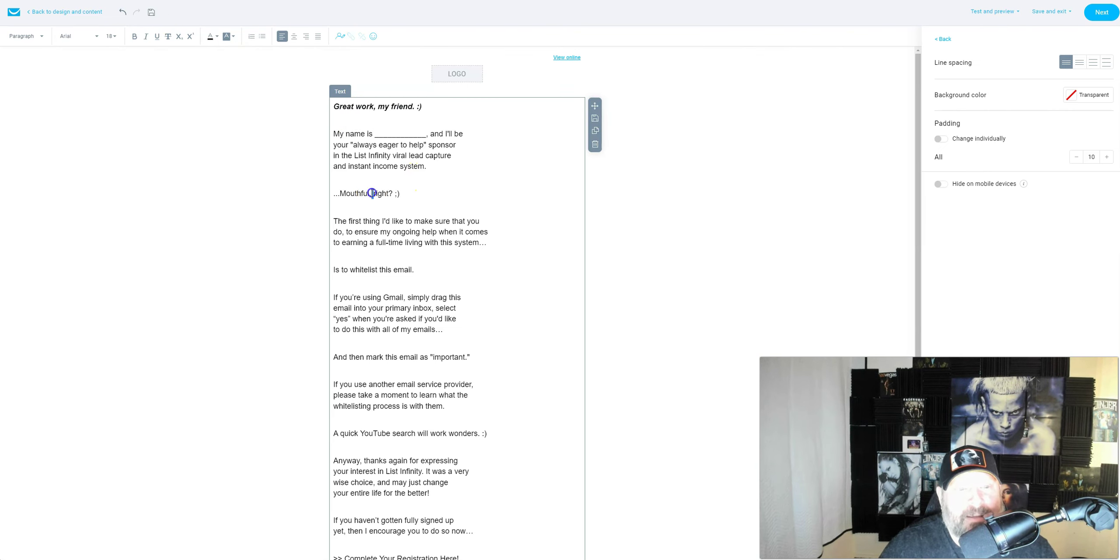
left_click(134, 36)
left_click(145, 36)
triple_click(370, 268)
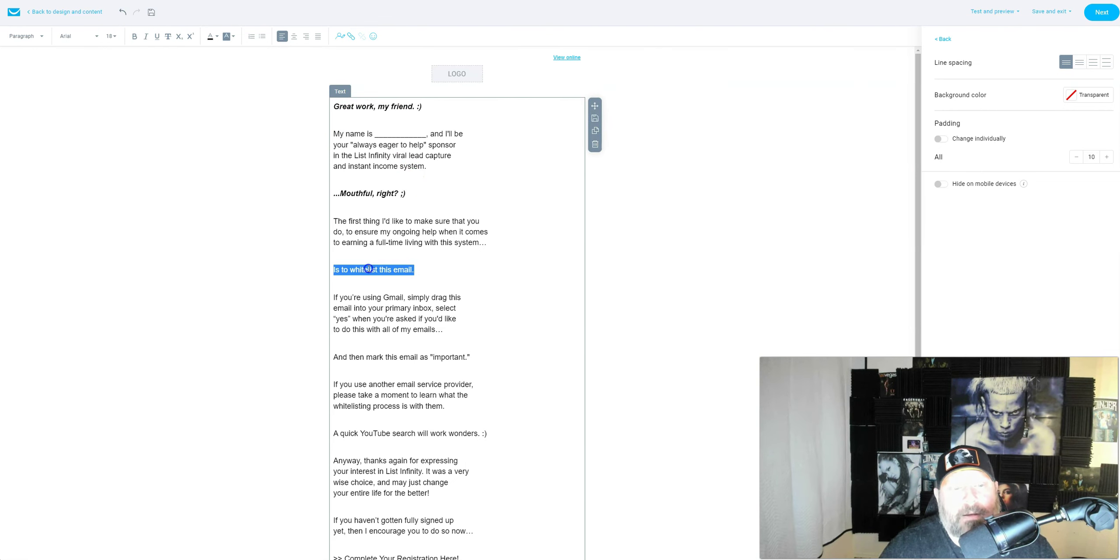
left_click(135, 40)
left_click(146, 37)
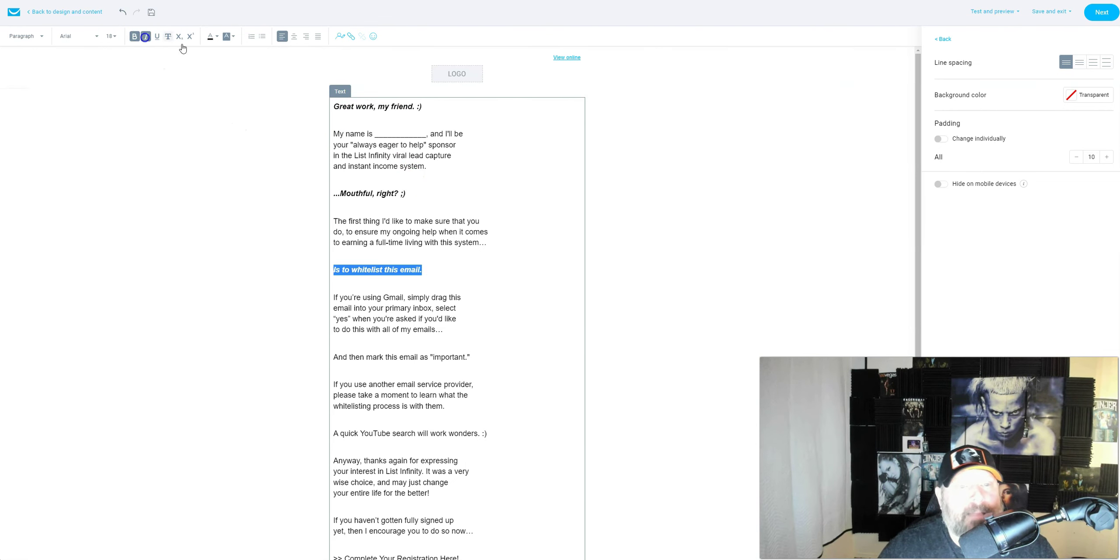
left_click(502, 256)
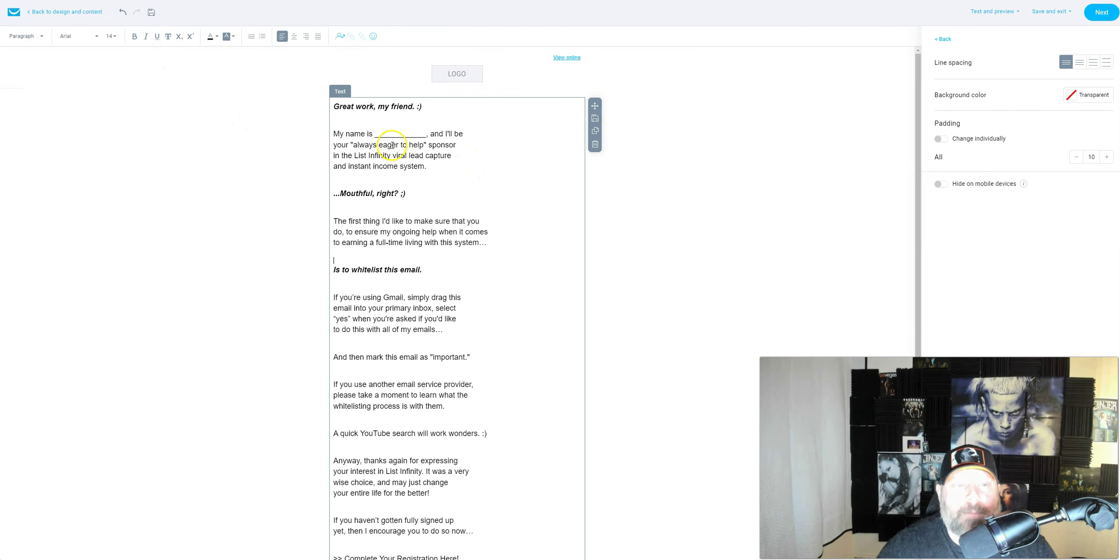
Fill the blank after 'My name is' with the sender's first name.
left_click_drag(374, 134, 416, 135)
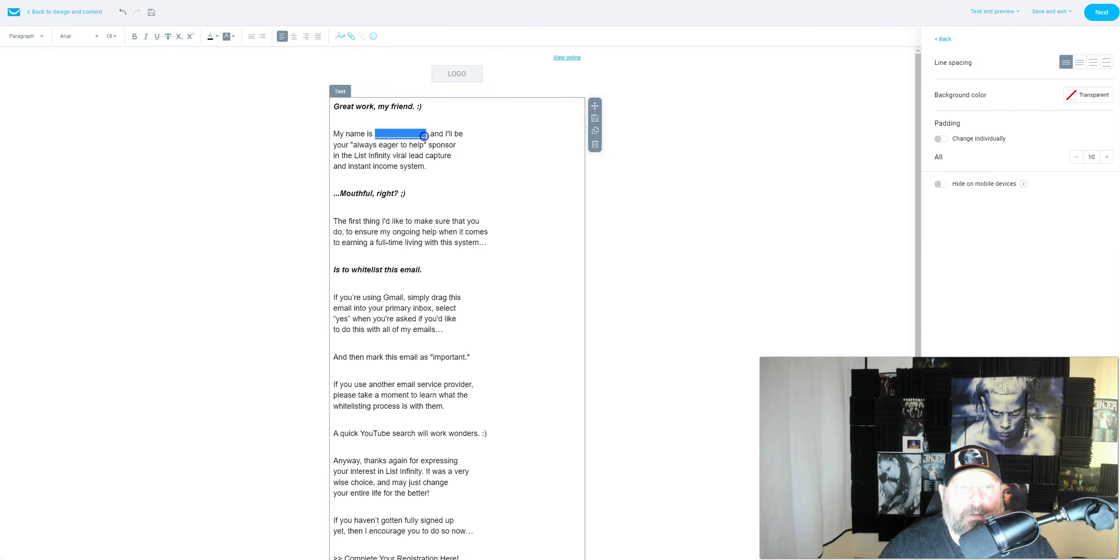
type("Lee Murray,")
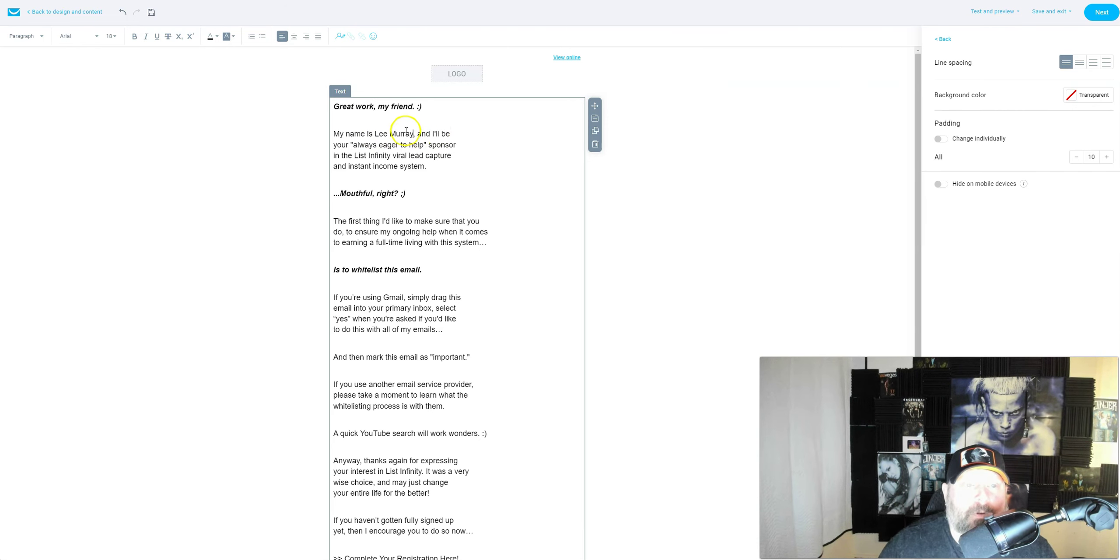
scroll(499, 196, "down", 3)
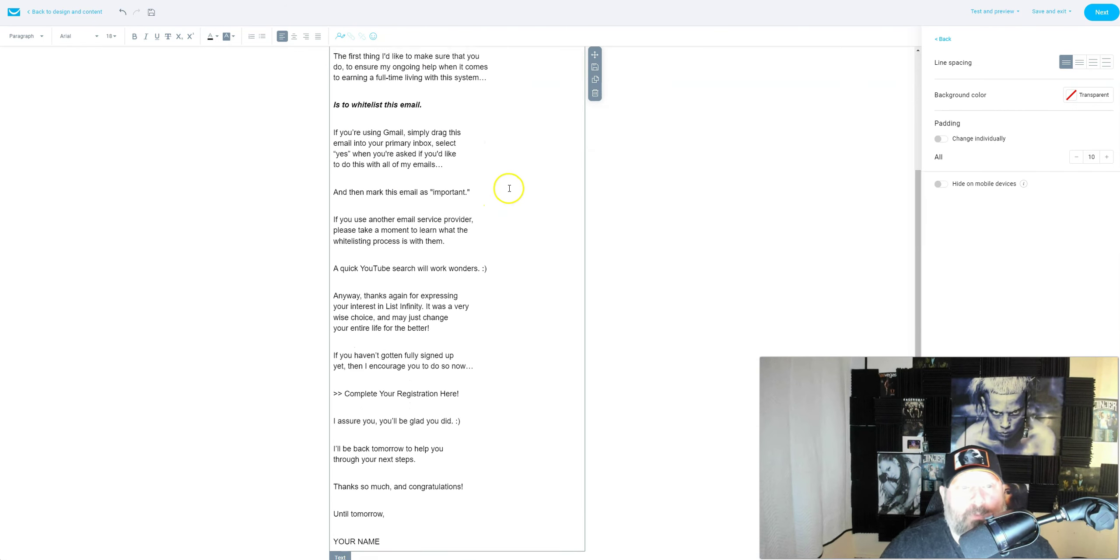
scroll(503, 192, "up", 1)
Make the mark-as-important and YouTube search lines bold italic, and bold 'Complete Your Registration Here!'.
triple_click(413, 229)
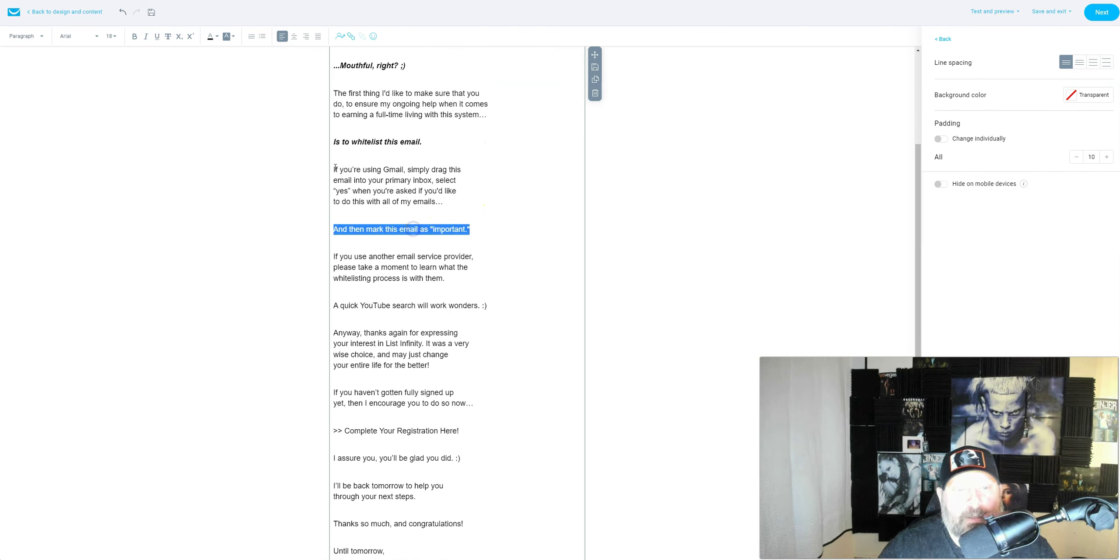
left_click(134, 36)
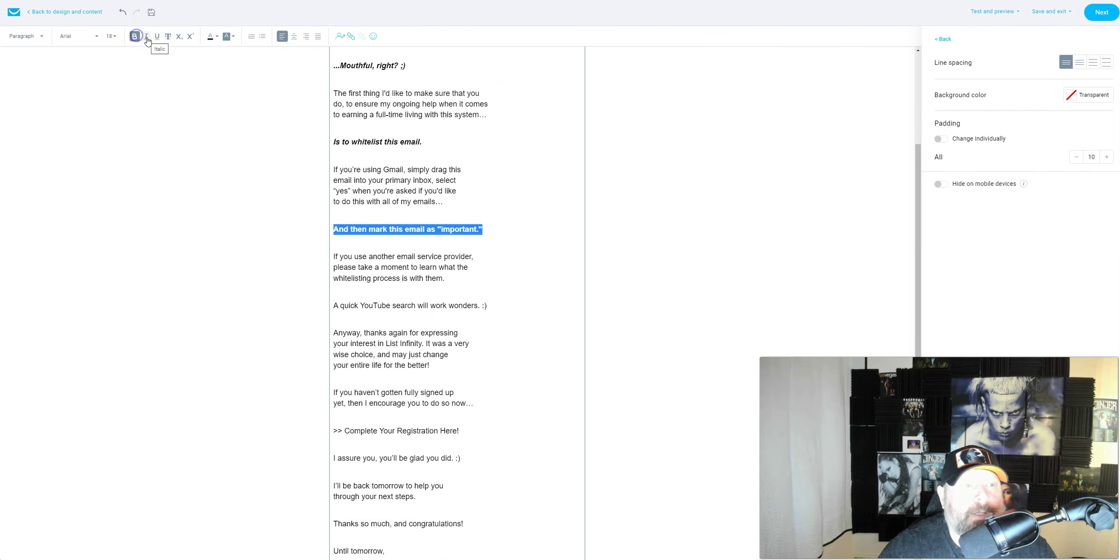
left_click(146, 36)
left_click(490, 318)
left_click_drag(487, 305, 333, 306)
left_click(134, 36)
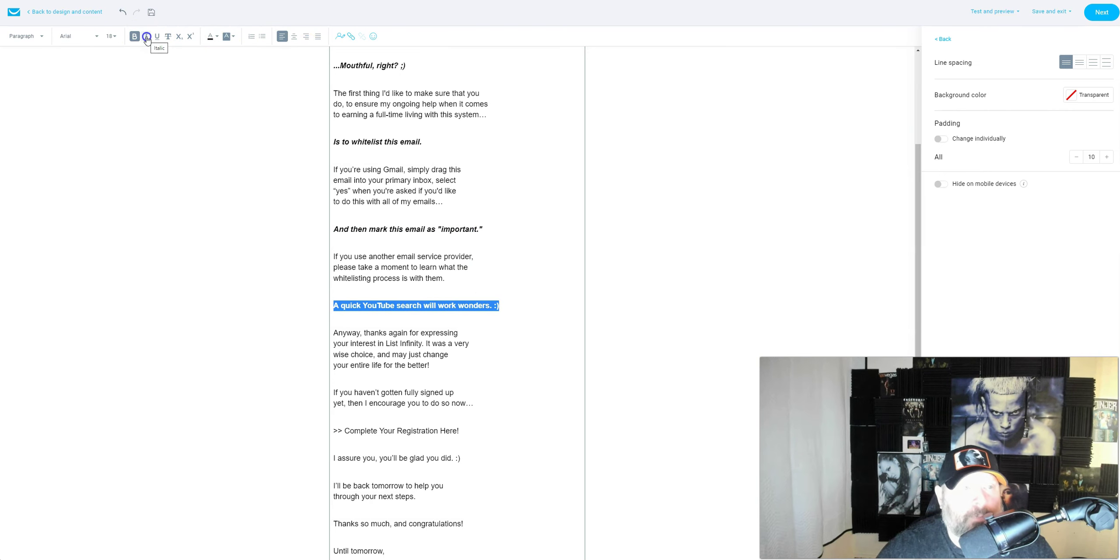
left_click(146, 37)
left_click(503, 380)
scroll(525, 361, "down", 2)
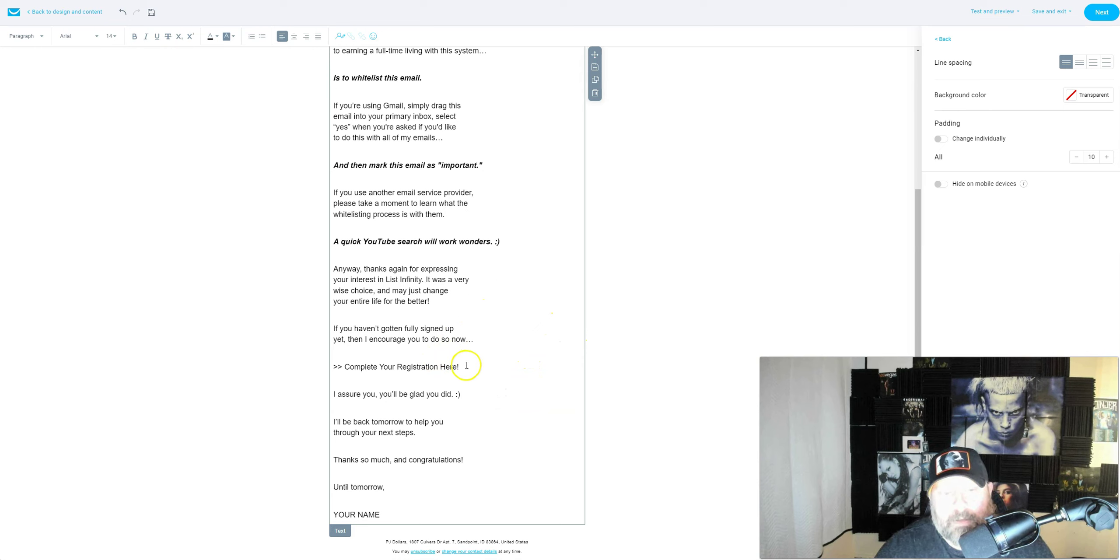
left_click_drag(459, 366, 329, 365)
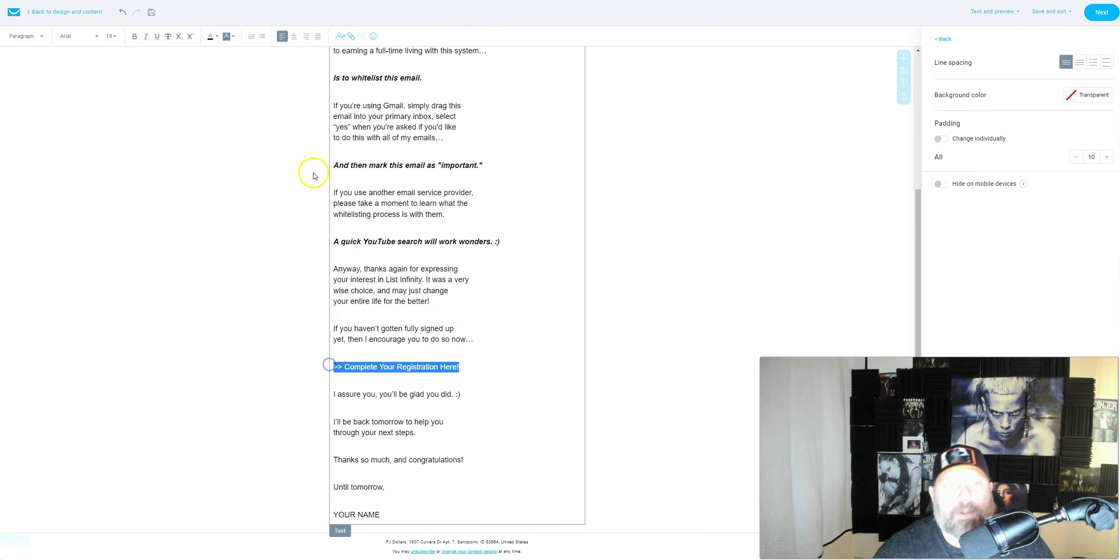
left_click(134, 37)
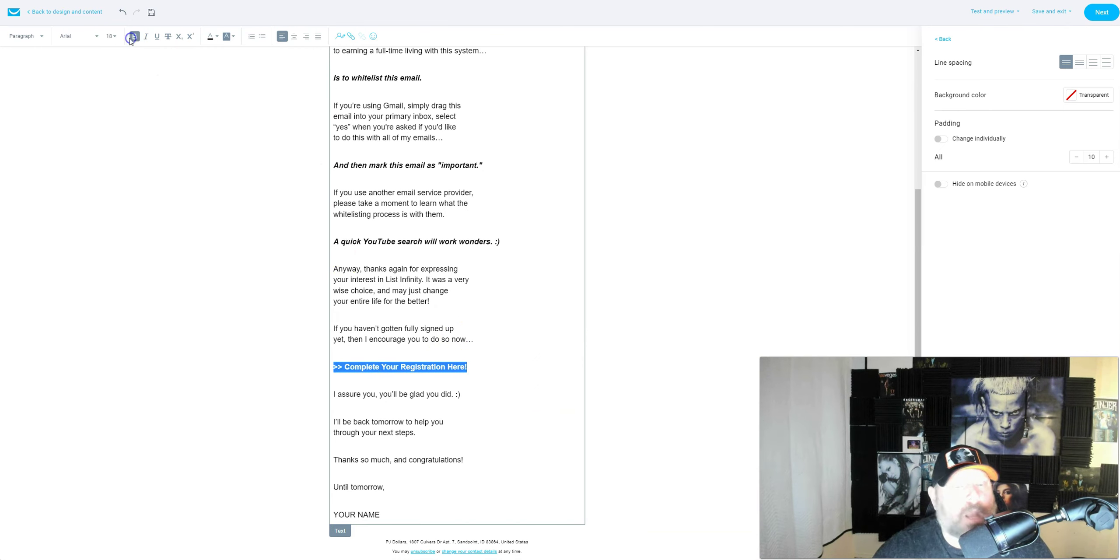
Open the Insert link form for 'Complete Your Registration Here!' and switch to the List Infinity site.
left_click(340, 374)
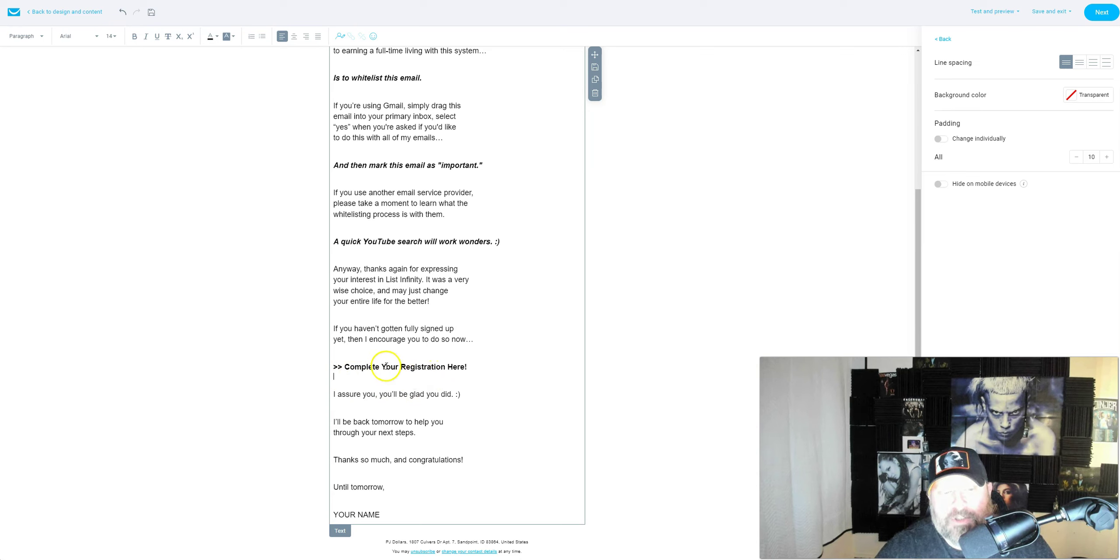
left_click(467, 366)
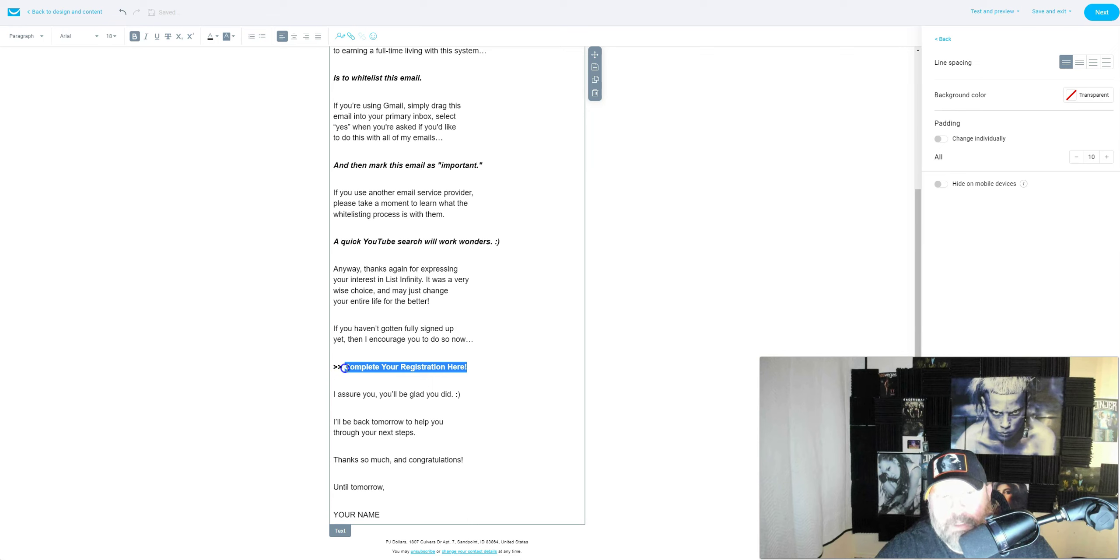
left_click(351, 37)
left_click(578, 198)
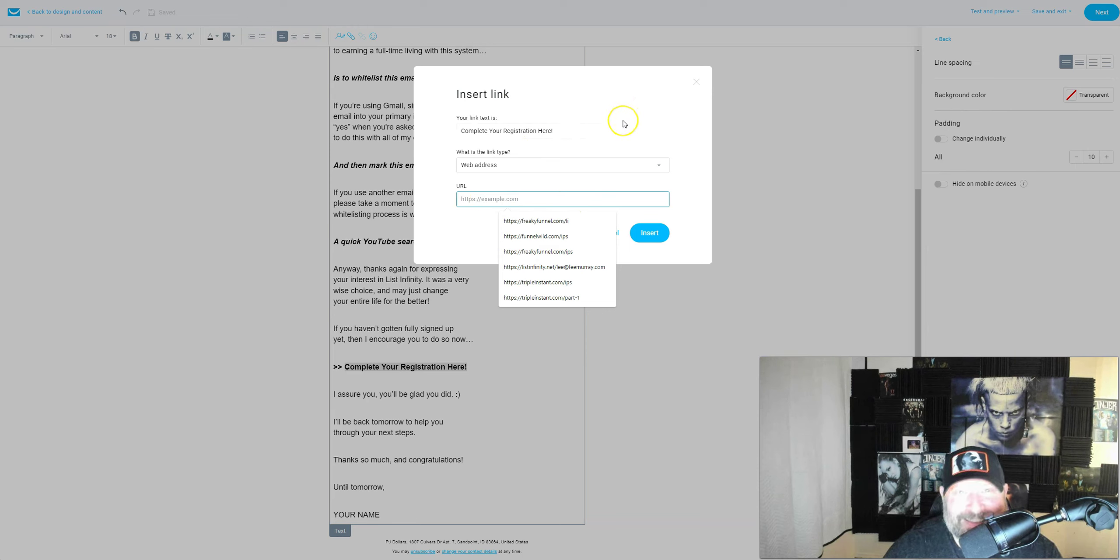
left_click(873, 84)
key("ctrl+Tab")
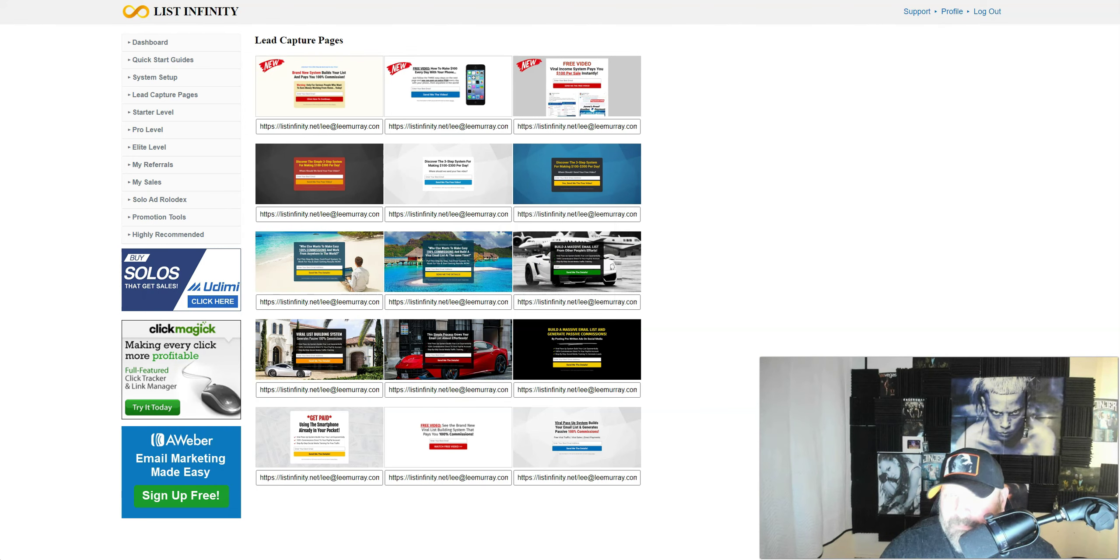
Copy the referral link from the List Infinity Dashboard and return to the link's URL field.
left_click(152, 52)
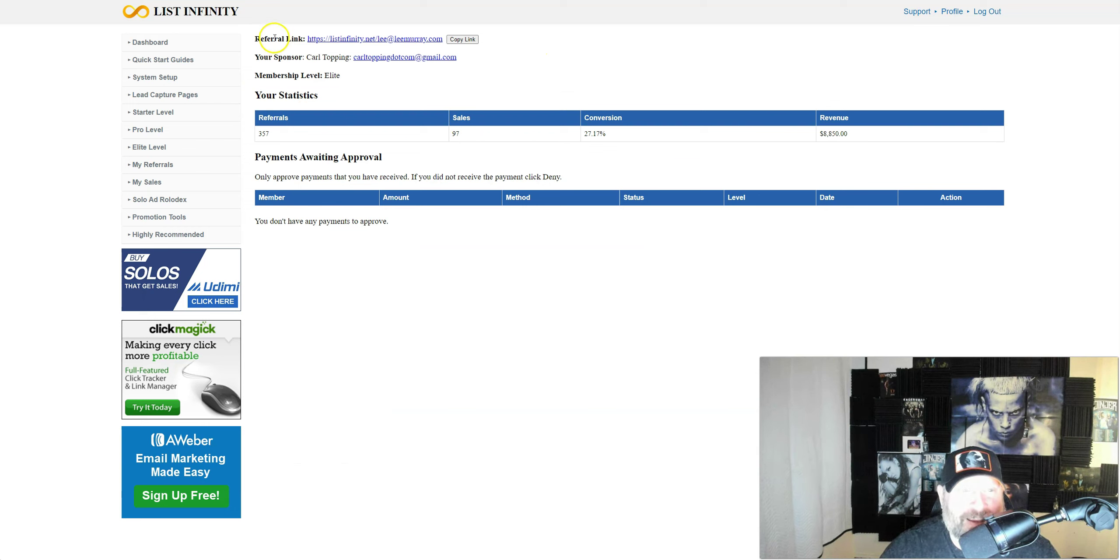
left_click(469, 40)
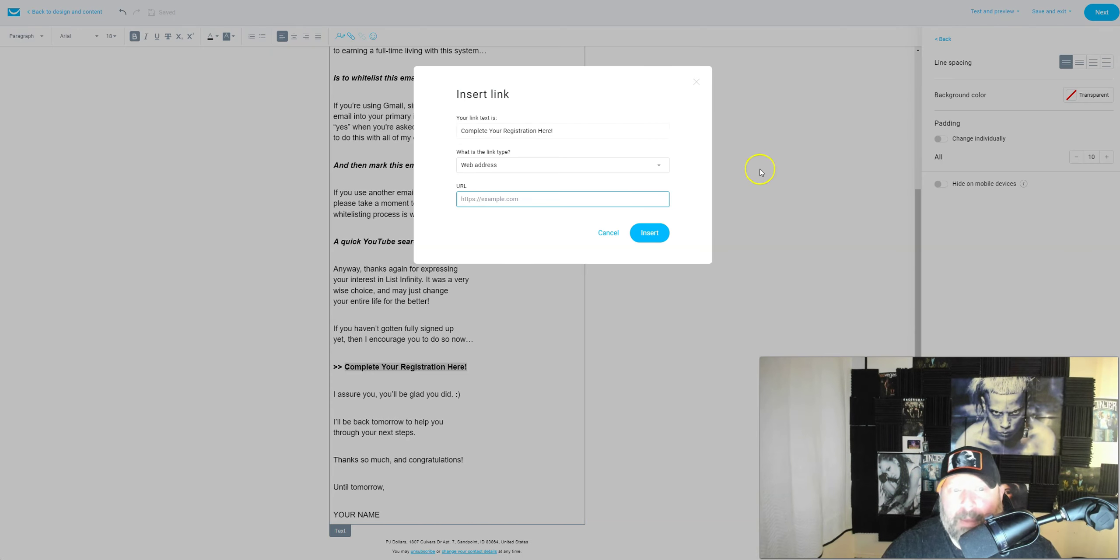
right_click(479, 199)
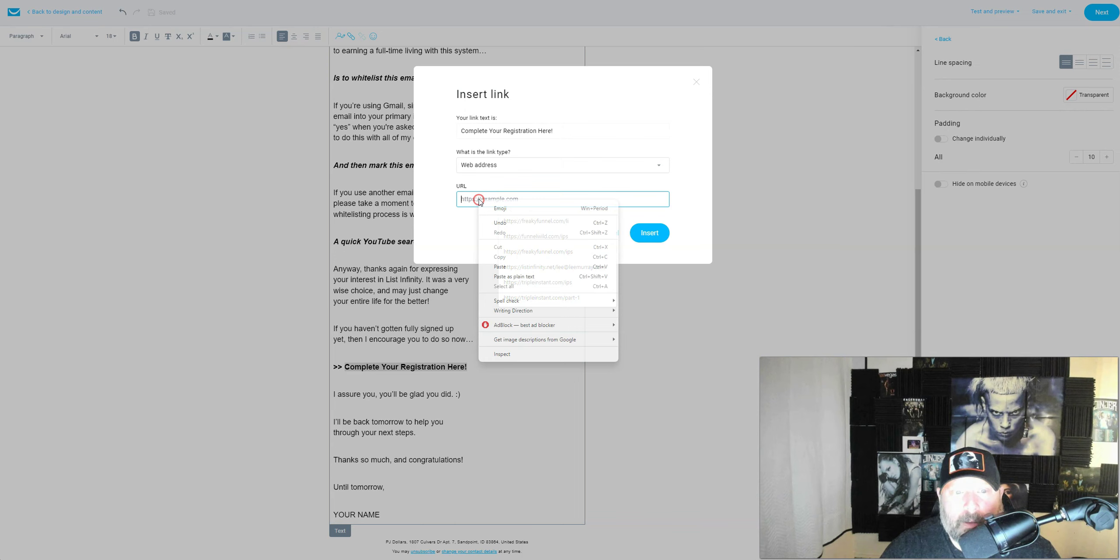
Paste the List Infinity referral URL and link it to the registration line.
left_click(499, 266)
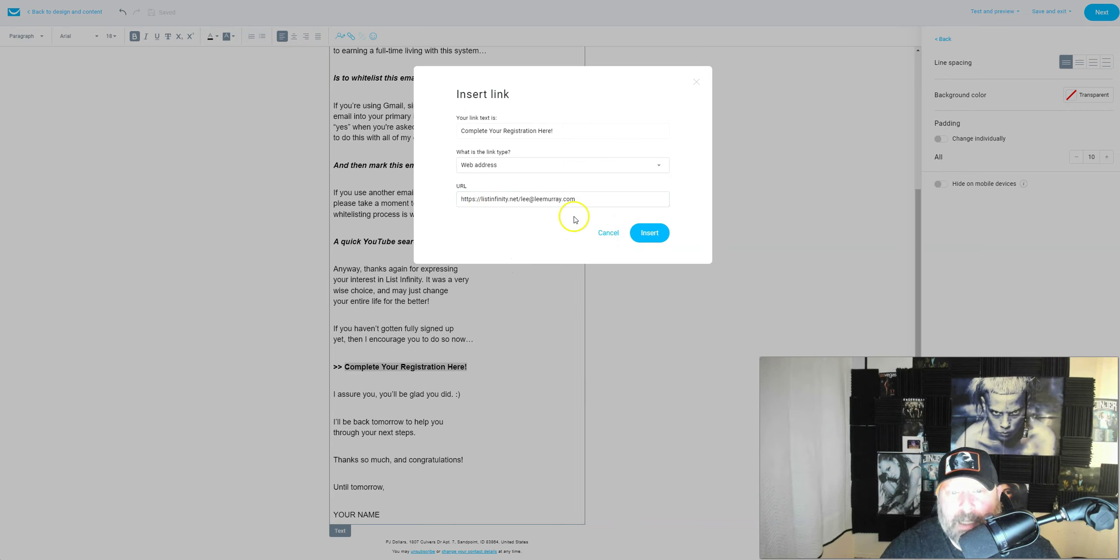
left_click(656, 234)
left_click(622, 318)
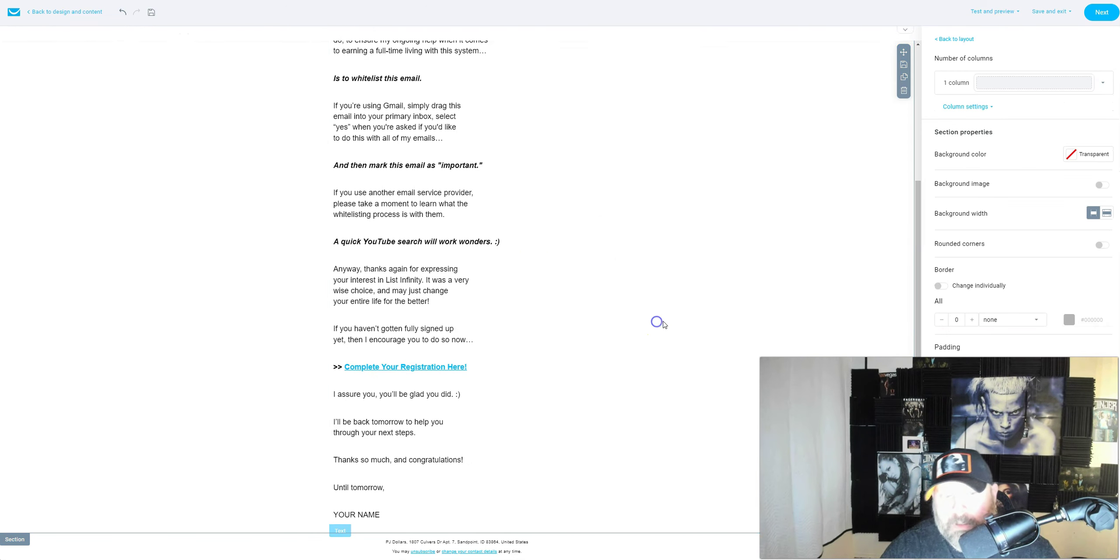
left_click(624, 433)
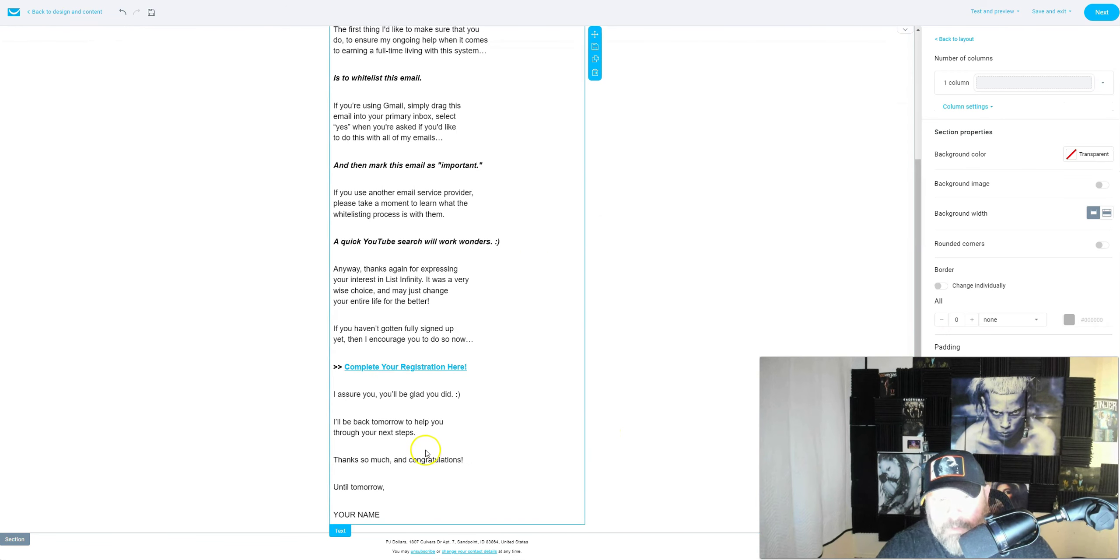
left_click_drag(461, 394, 333, 395)
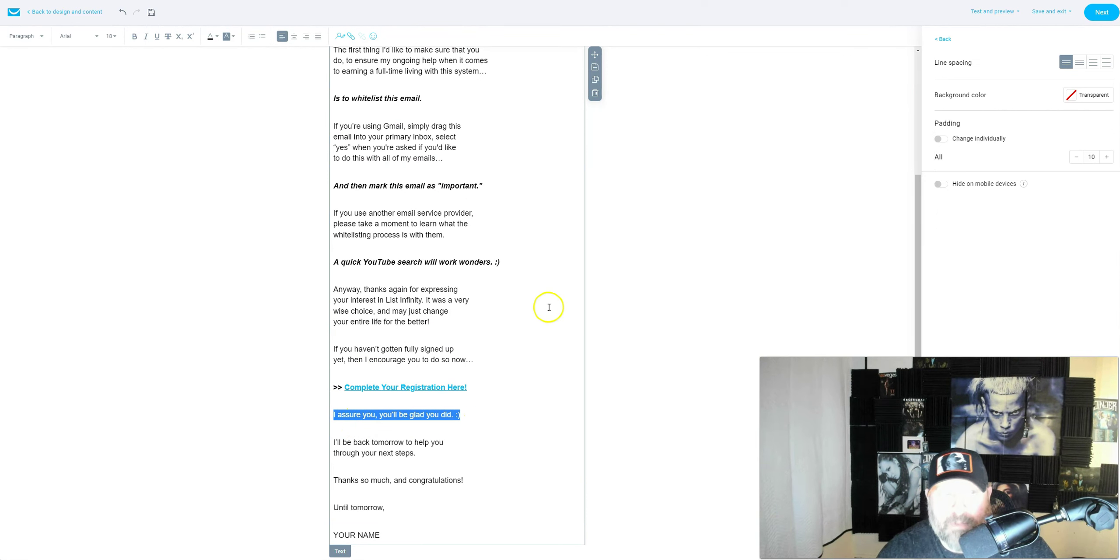
Italicize the 'I assure you' line and make 'Thanks so much, and congratulations!' bold italic.
left_click(204, 81)
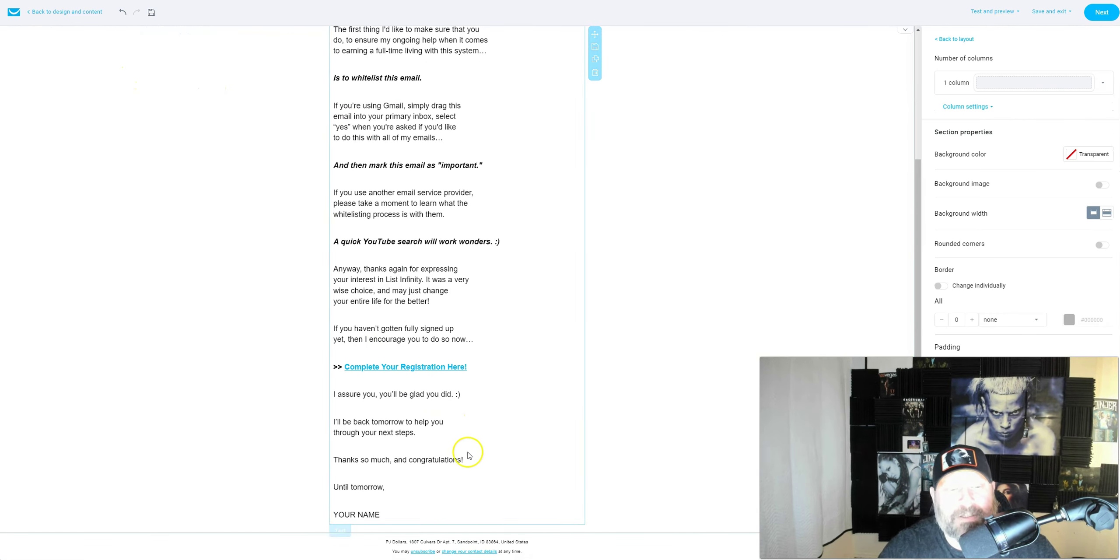
left_click_drag(459, 393, 333, 396)
left_click(144, 37)
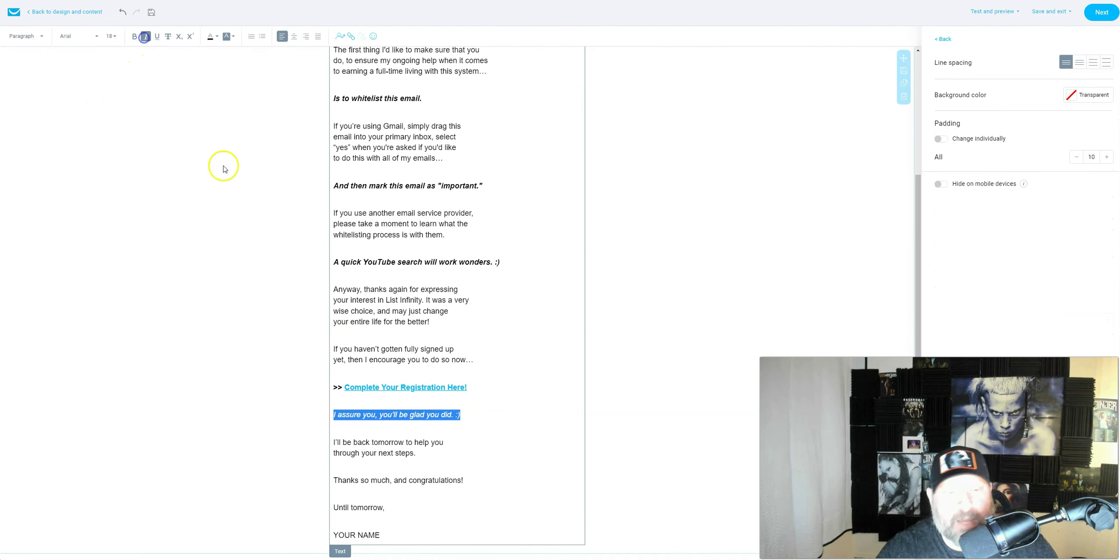
left_click(482, 378)
scroll(530, 437, "down", 1)
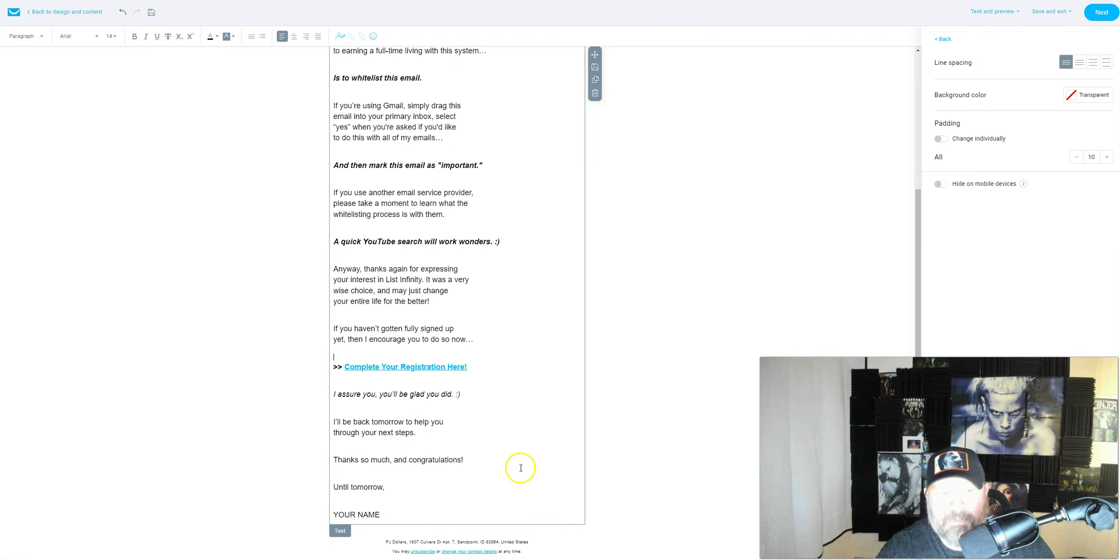
triple_click(406, 464)
left_click(134, 37)
left_click(146, 36)
left_click(526, 404)
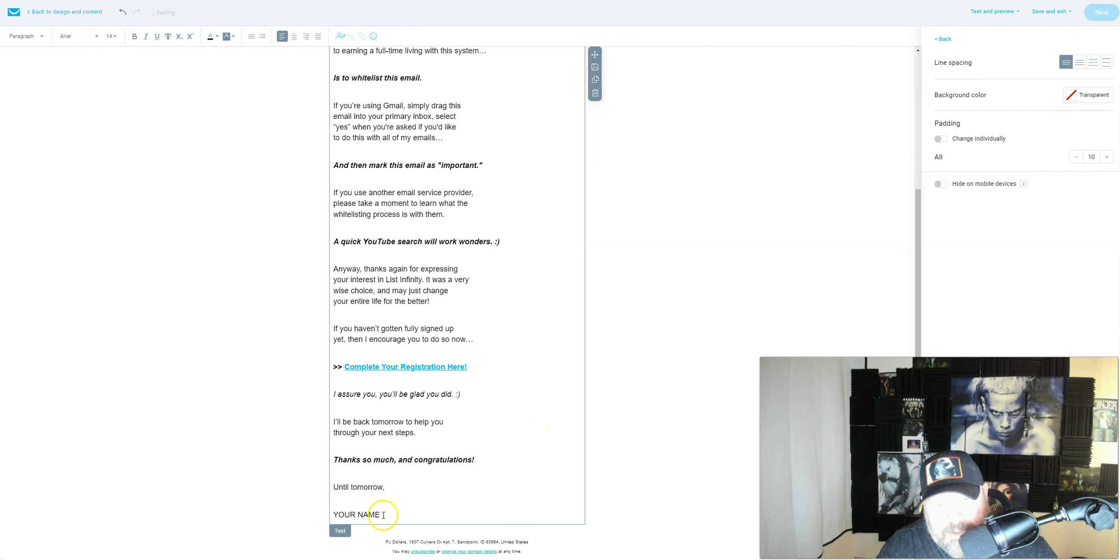
Replace YOUR NAME with the sender's full name and add blank lines below the signature.
left_click_drag(380, 515, 339, 511)
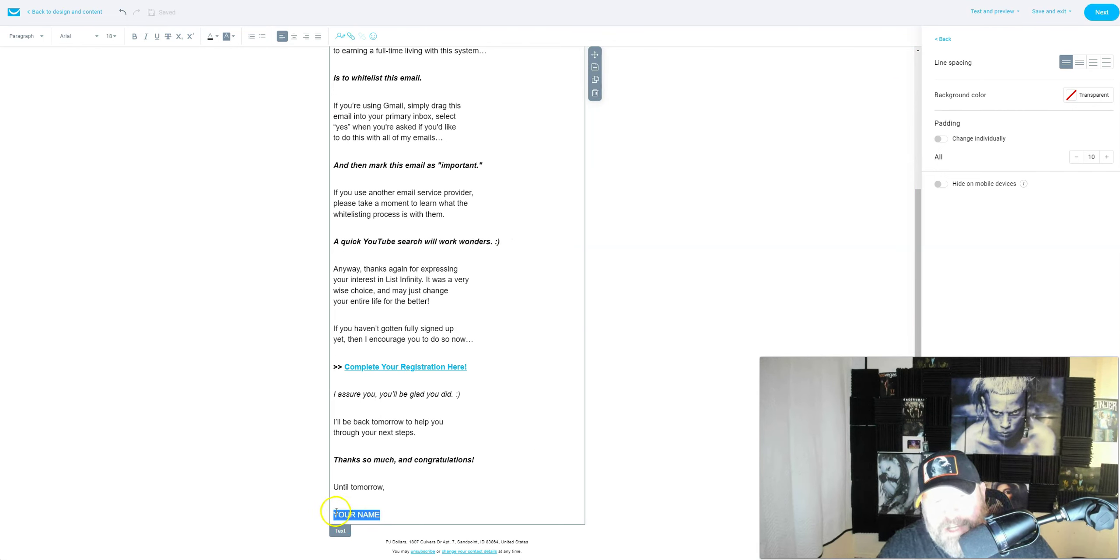
type("Lee Murray")
key("Return")
key("Return")
key("Return")
key("Return")
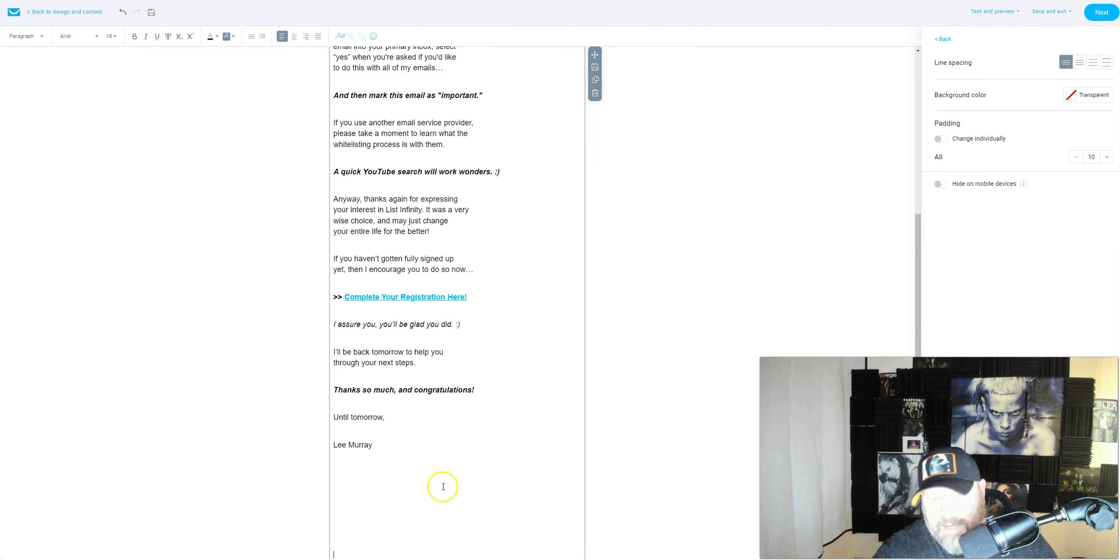
scroll(445, 473, "down", 1)
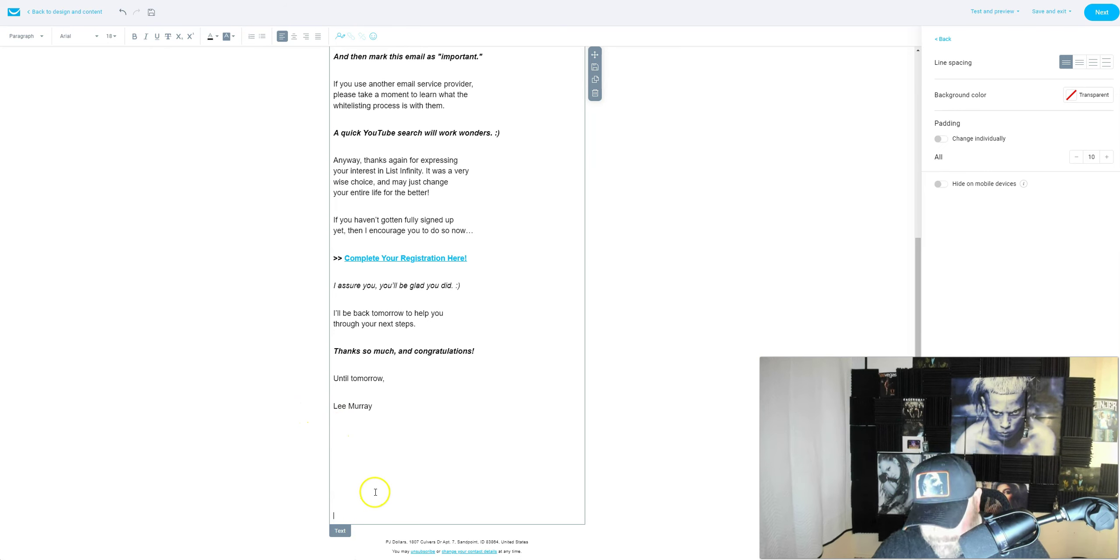
key("Return")
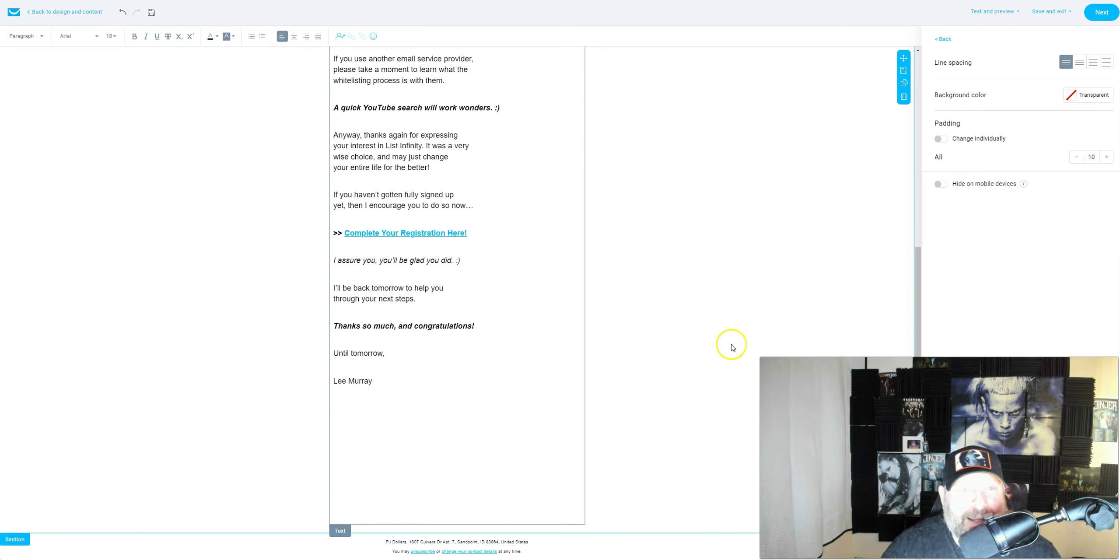
left_click(405, 413)
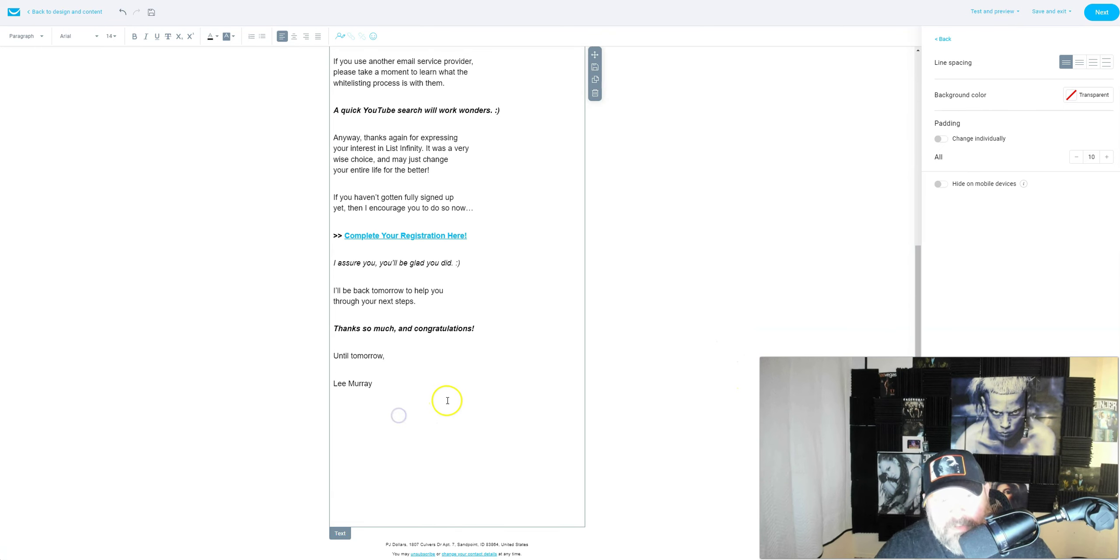
scroll(481, 416, "up", 3)
scroll(546, 417, "up", 5)
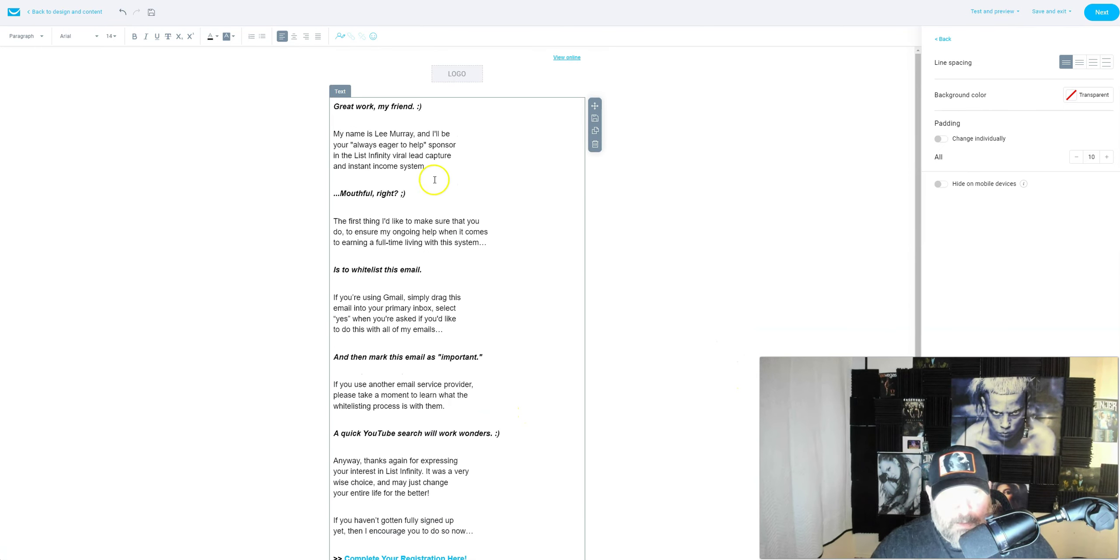
scroll(535, 377, "down", 5)
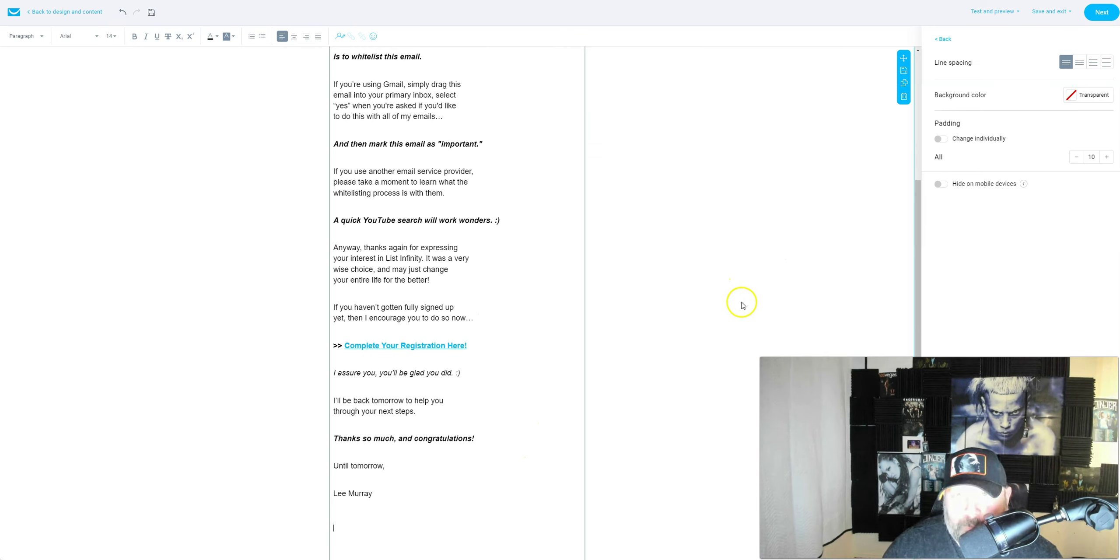
Save the edited message and change the autoresponder's linked list to List Infinity.
left_click(1100, 15)
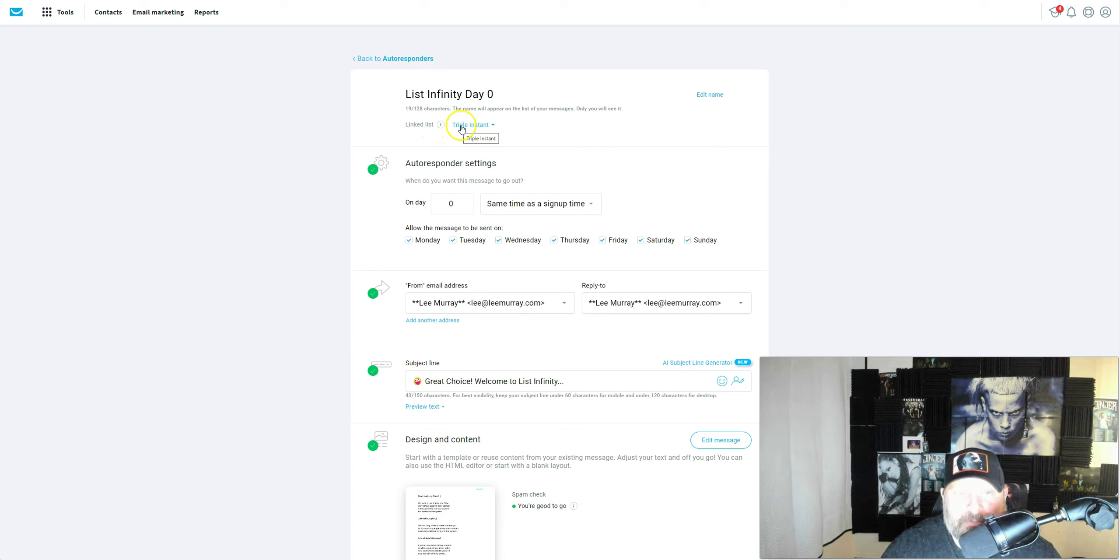
left_click(493, 125)
scroll(508, 181, "down", 2)
scroll(504, 183, "up", 2)
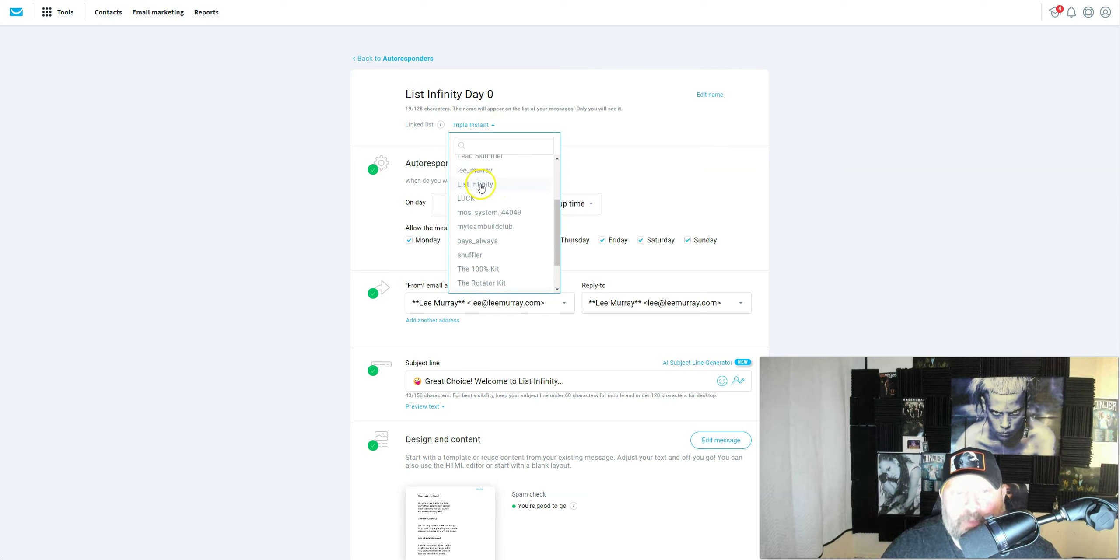
left_click(481, 184)
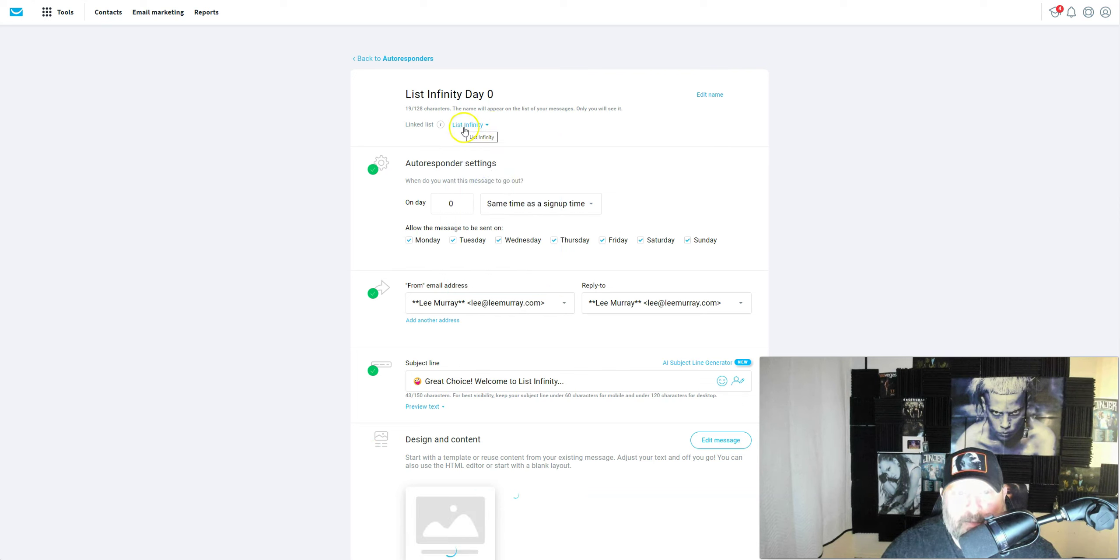
scroll(675, 200, "down", 3)
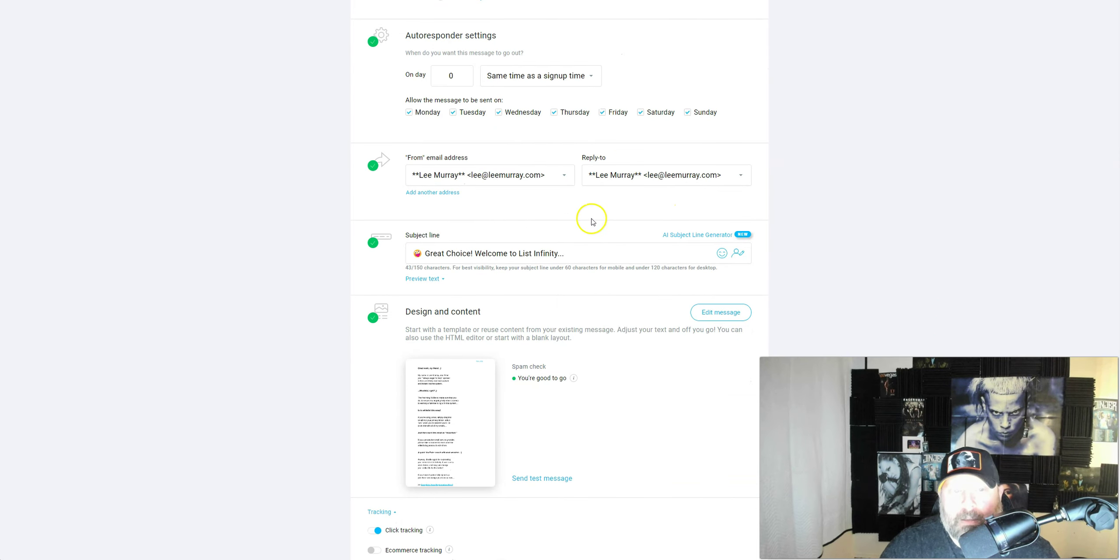
scroll(594, 215, "down", 3)
mouse_move(437, 283)
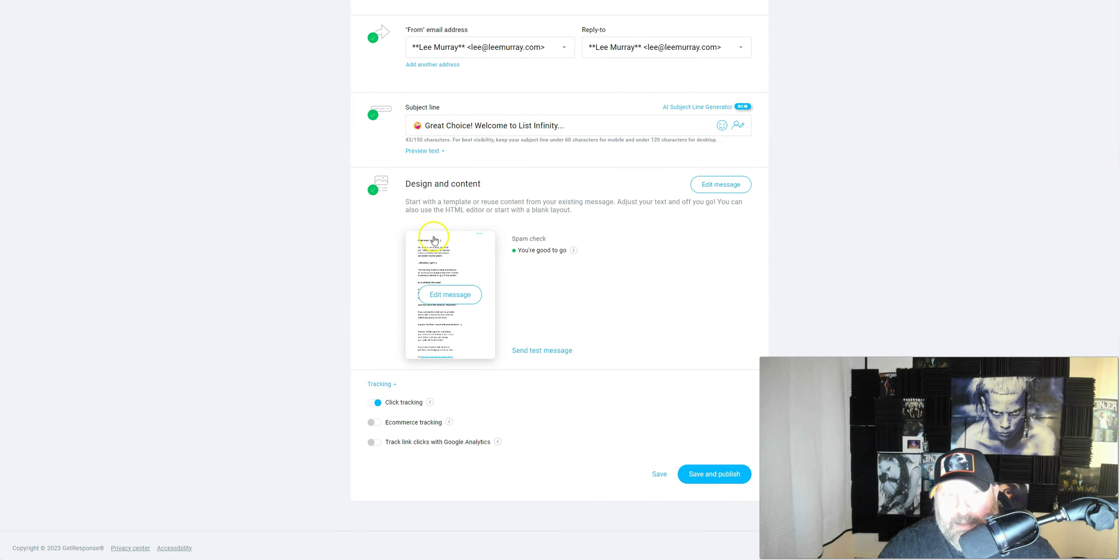
Send a test of the Day 0 message to the account's own email address.
left_click(556, 353)
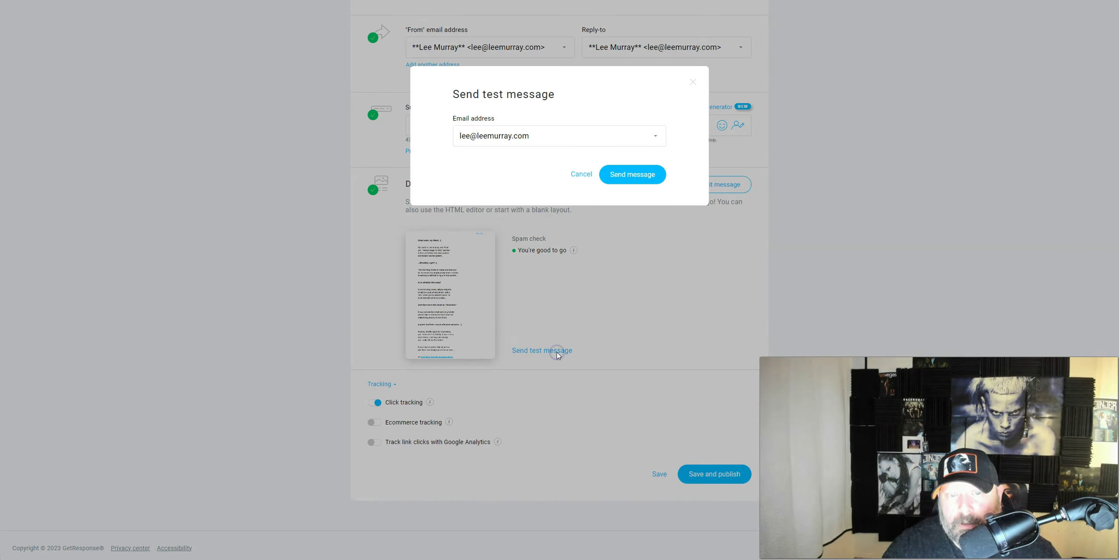
left_click(634, 177)
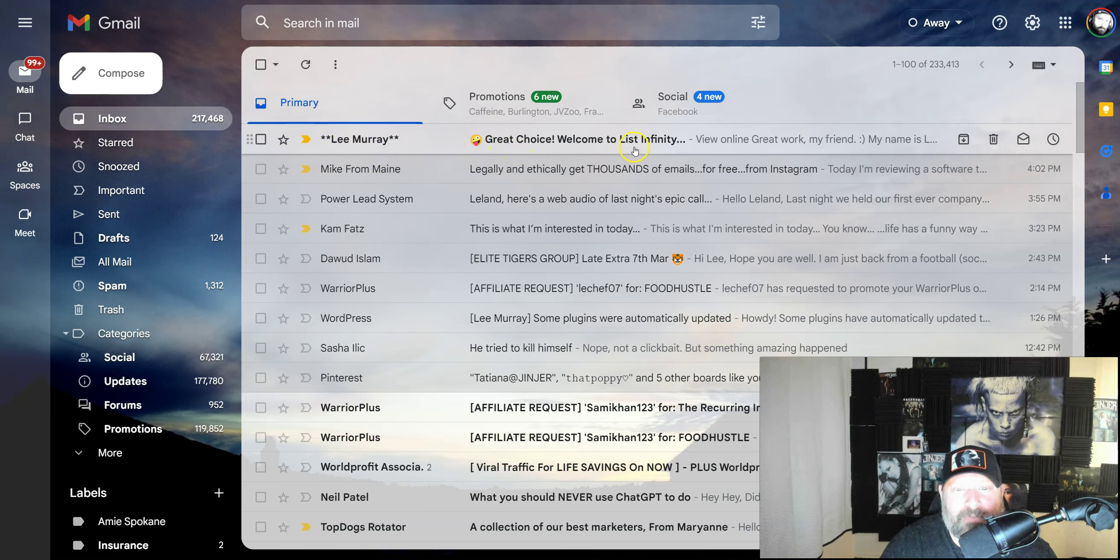
Open the 'Great Choice' List Infinity test email in Gmail and scroll through its body.
left_click(541, 143)
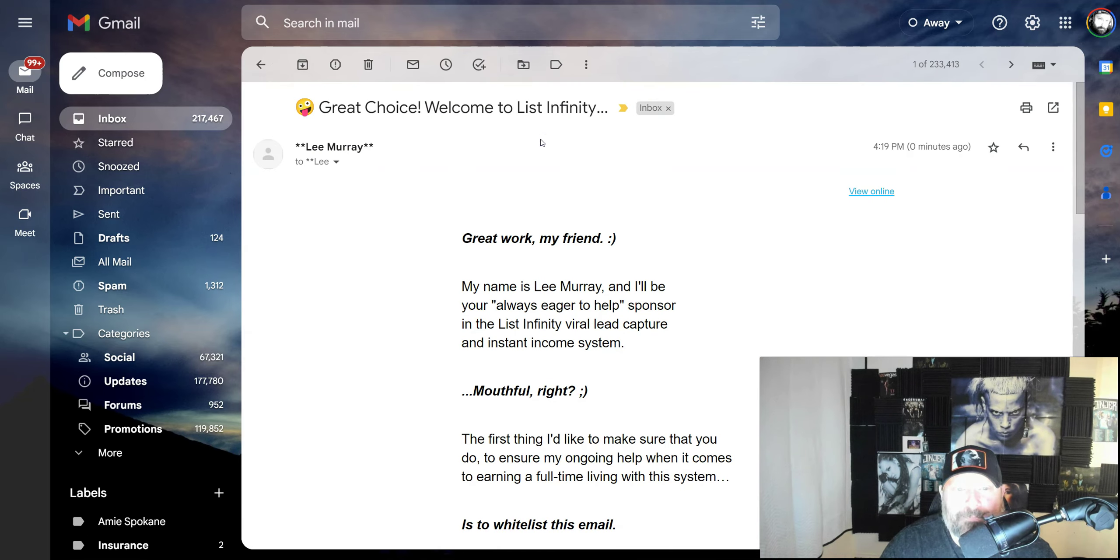
scroll(745, 248, "down", 3)
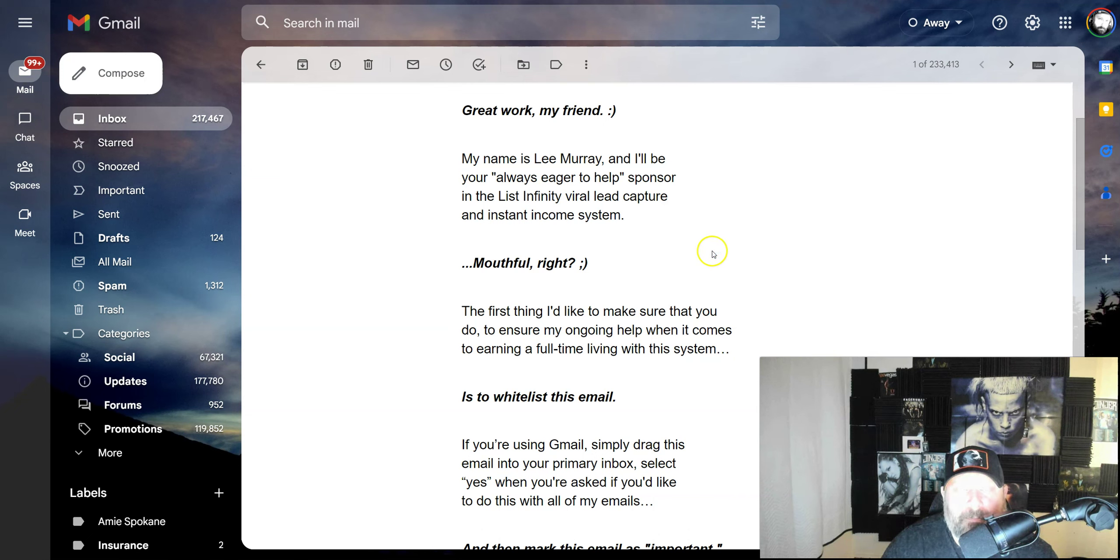
scroll(707, 248, "down", 1)
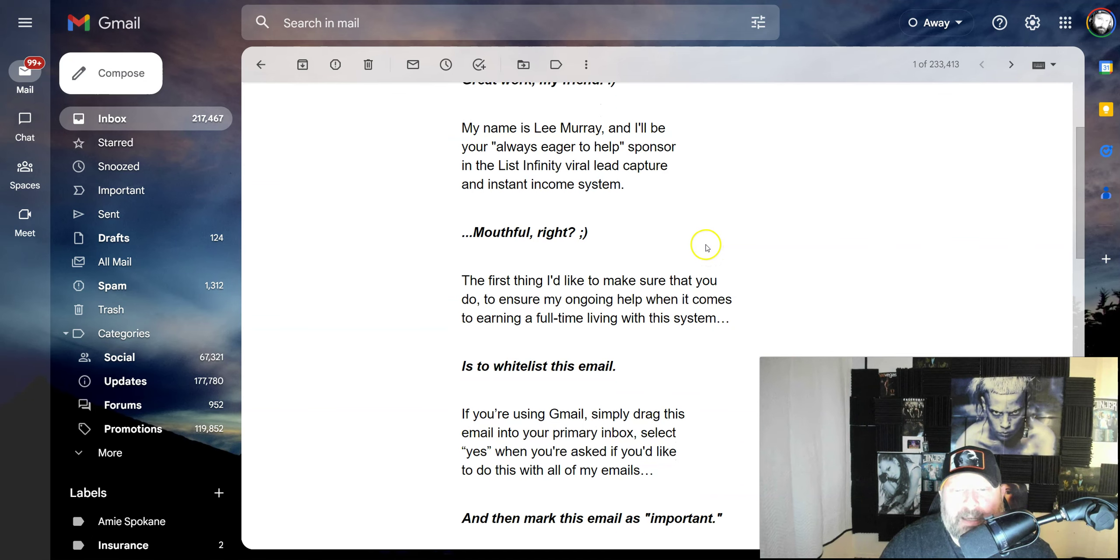
scroll(742, 285, "down", 1)
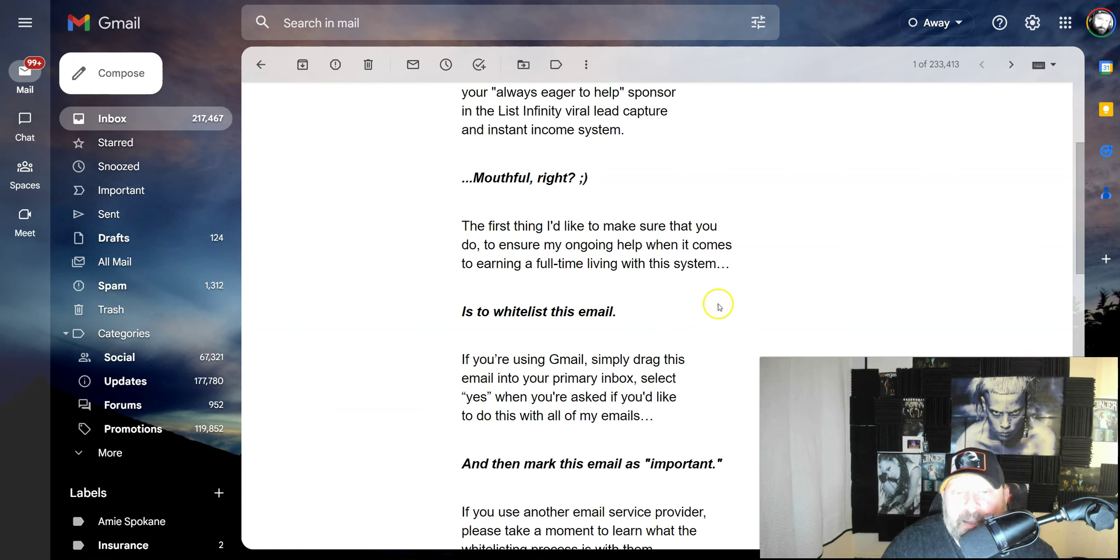
scroll(757, 308, "up", 5)
scroll(756, 308, "down", 12)
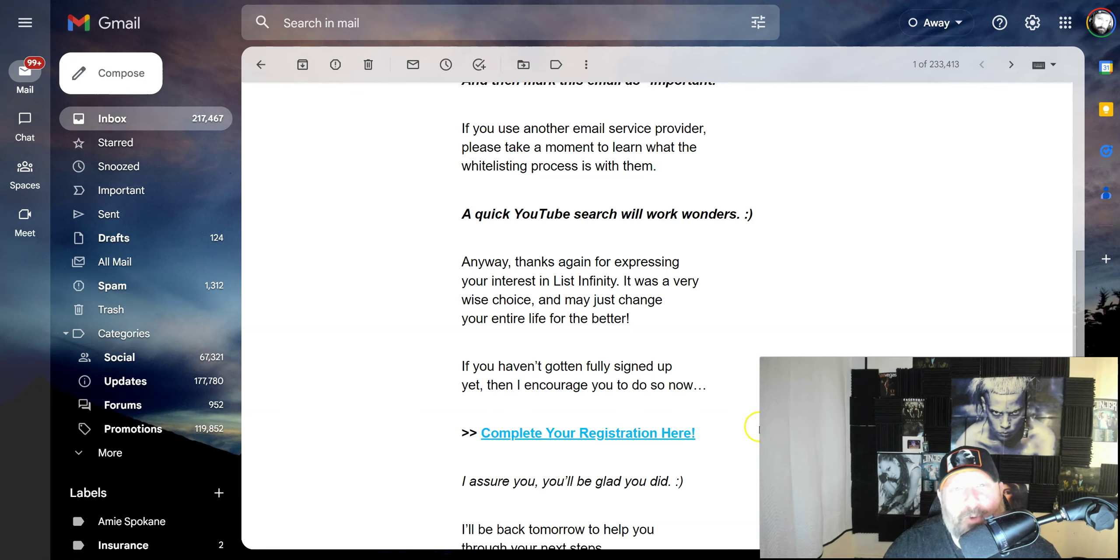
scroll(767, 254, "up", 10)
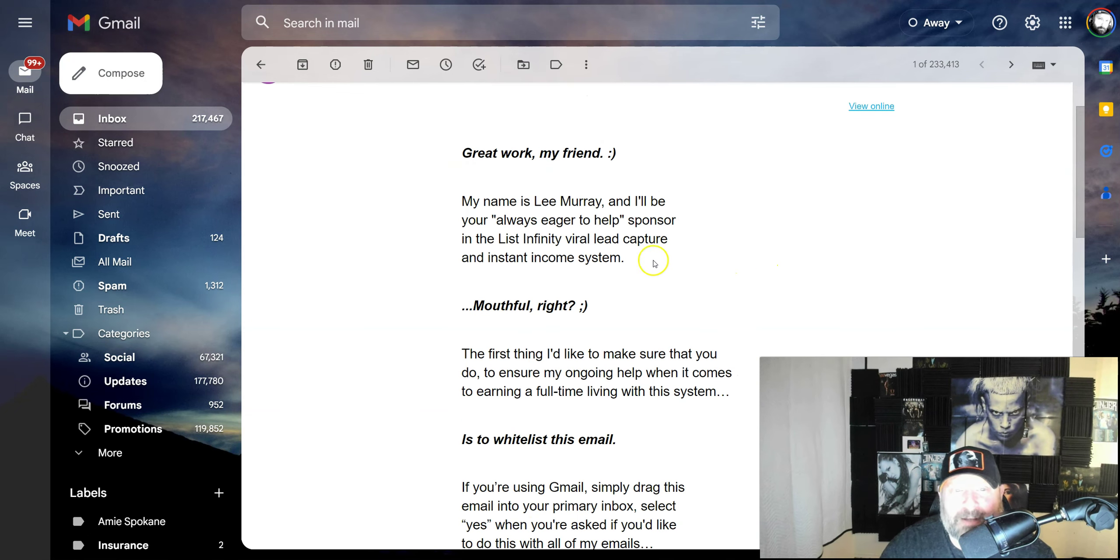
scroll(783, 263, "down", 4)
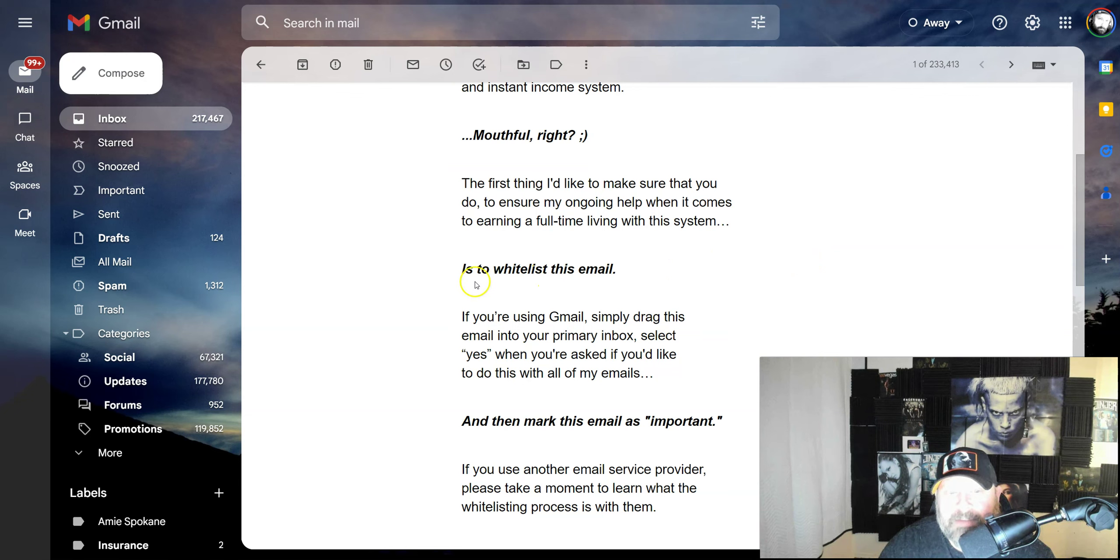
scroll(762, 283, "down", 2)
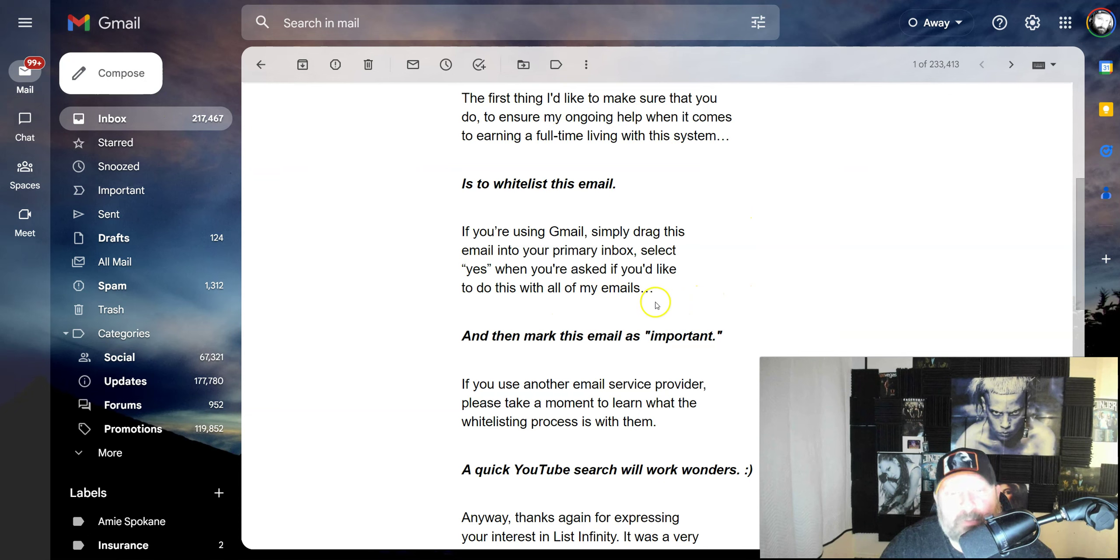
scroll(803, 303, "down", 1)
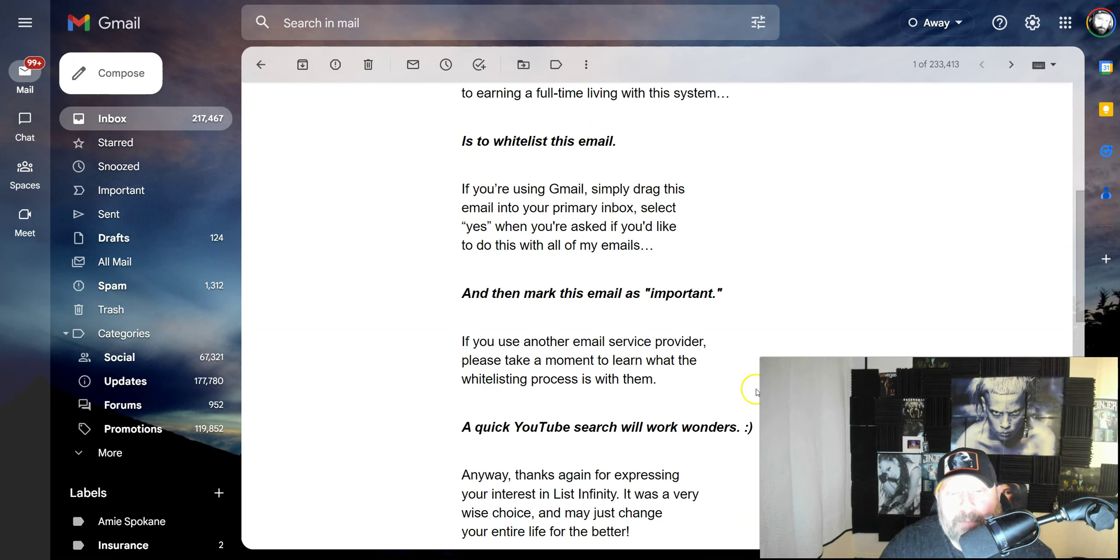
scroll(775, 352, "up", 6)
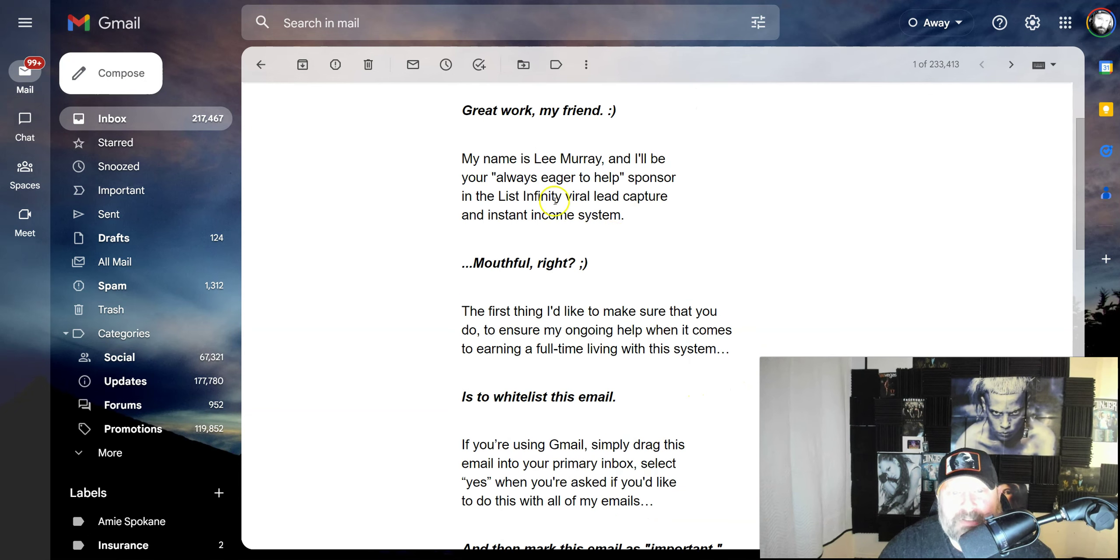
scroll(777, 347, "down", 5)
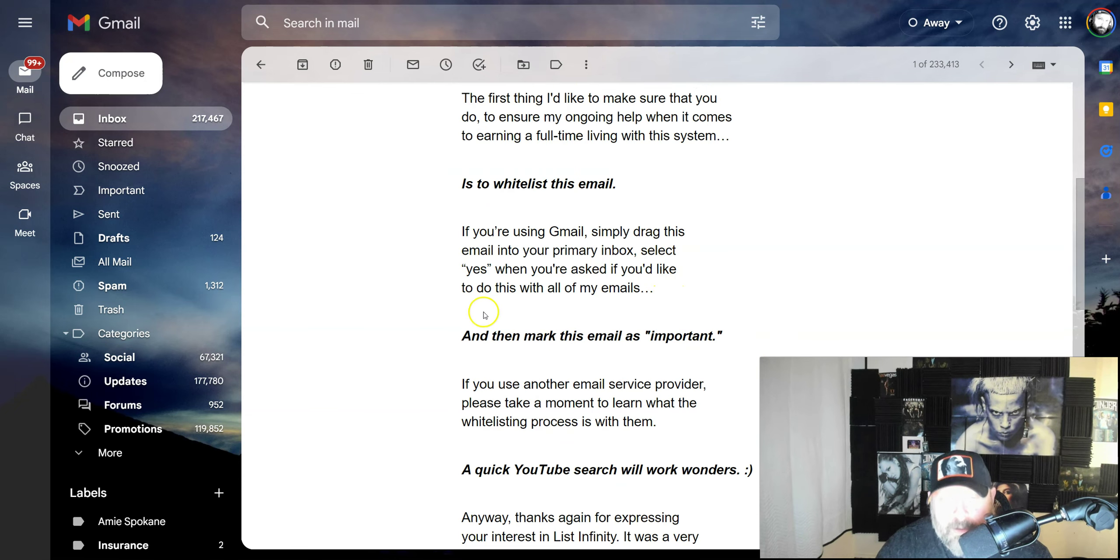
scroll(793, 311, "down", 2)
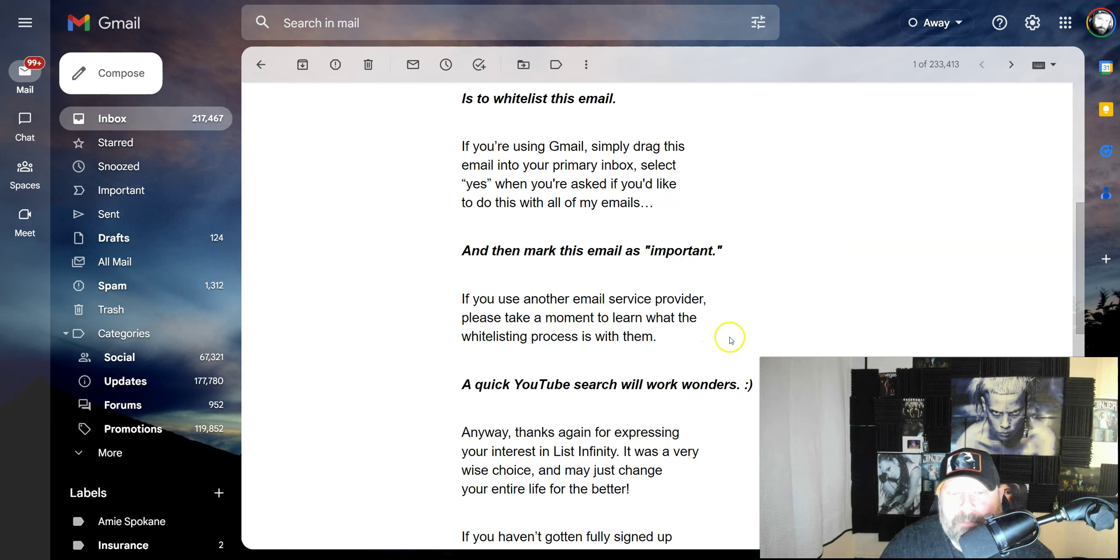
scroll(774, 344, "down", 4)
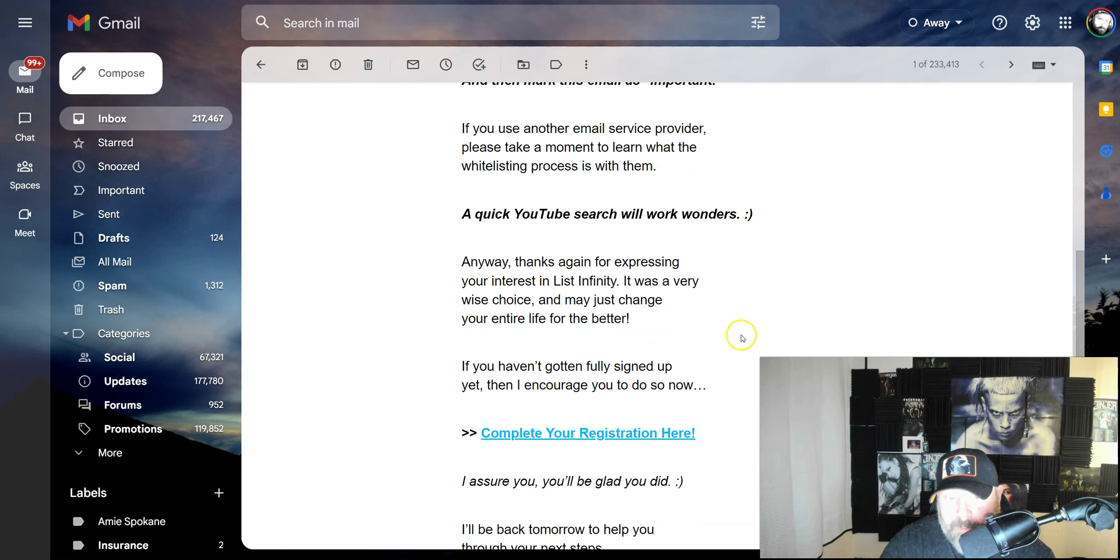
scroll(724, 339, "down", 1)
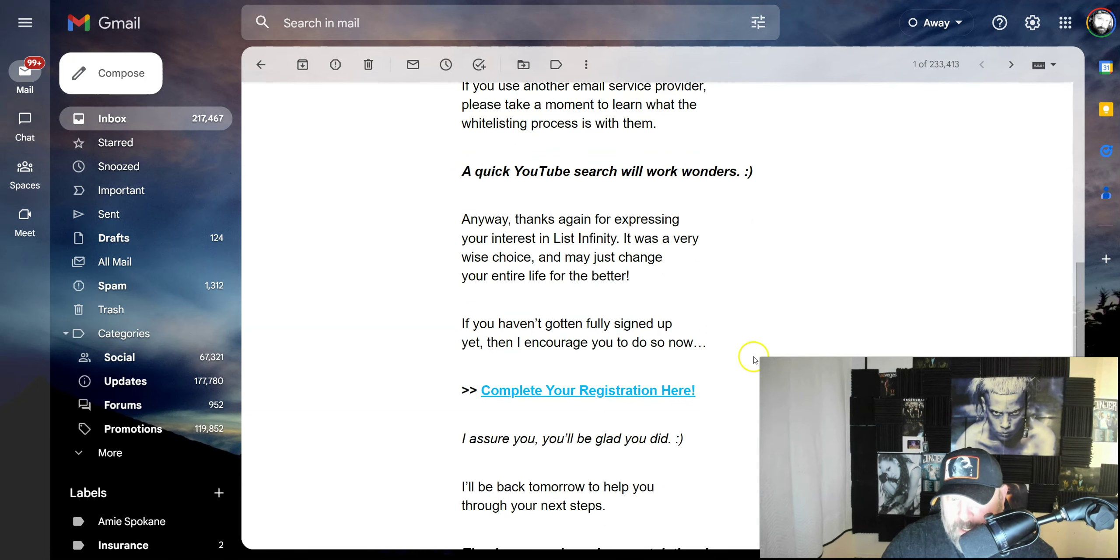
scroll(752, 357, "down", 4)
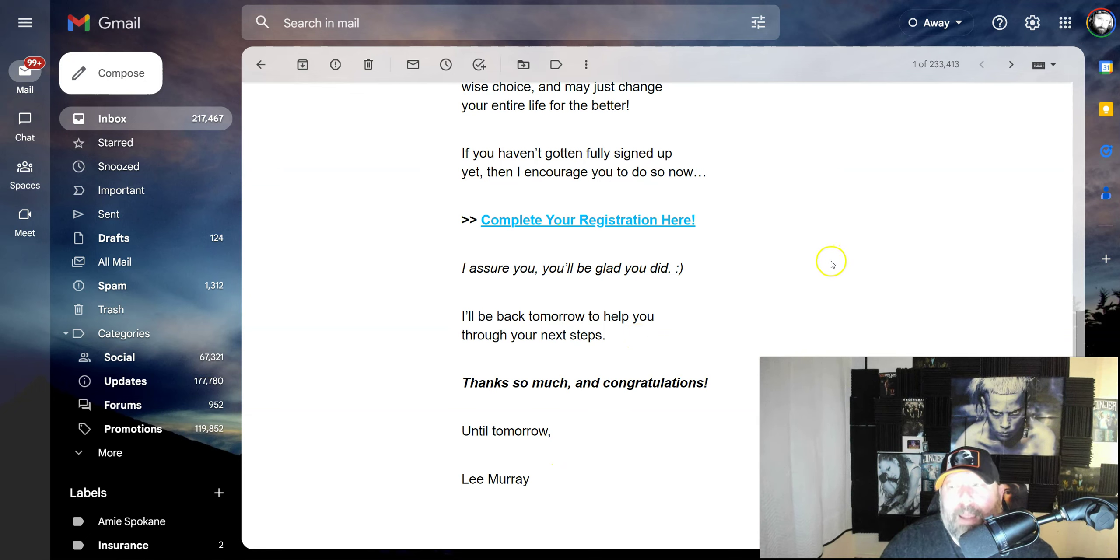
mouse_move(655, 558)
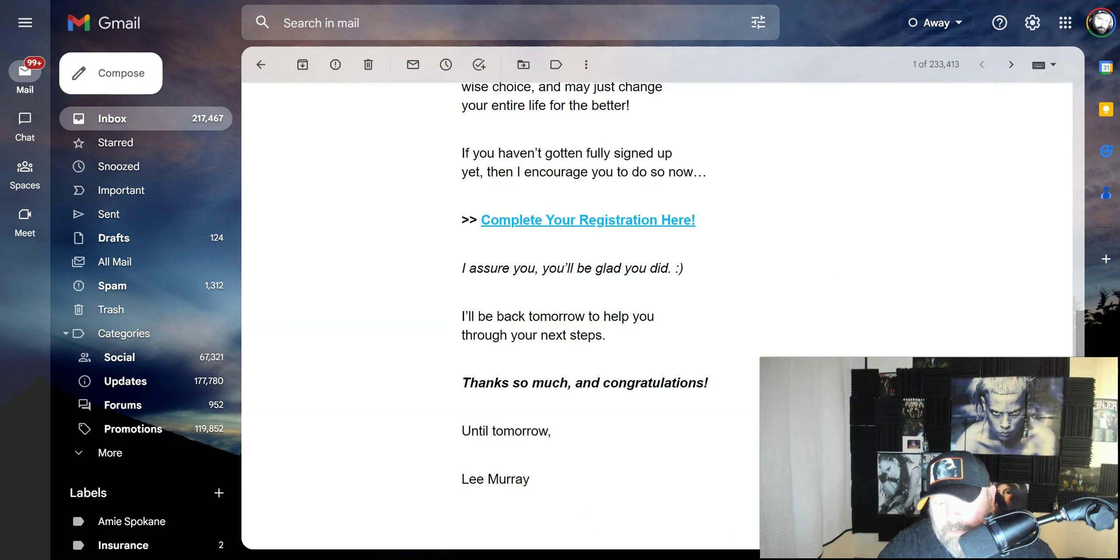
mouse_move(580, 558)
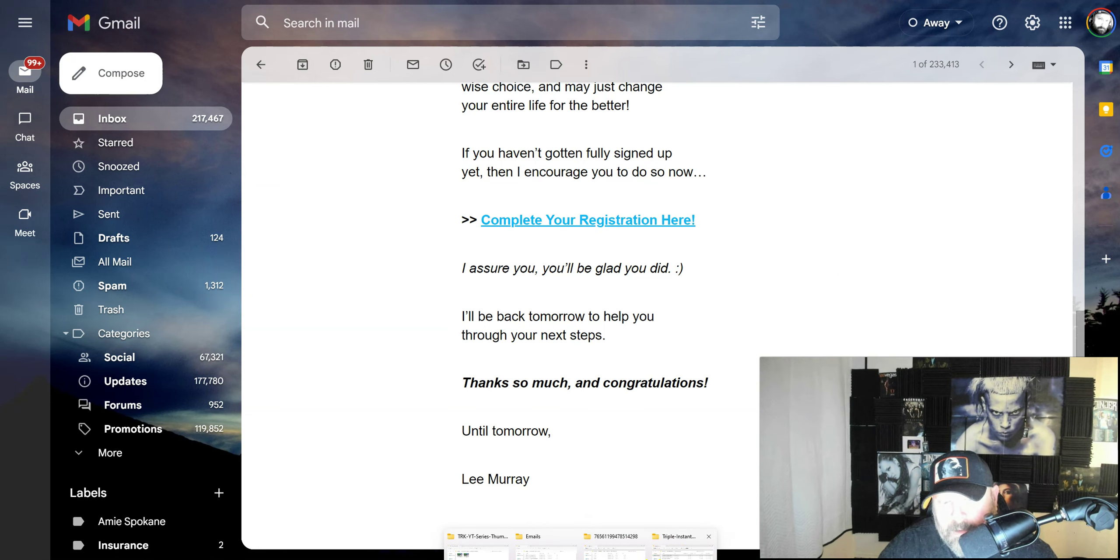
Open Email-Day-0-Welcome-TI-Clone from the Triple-Instant-Emails folder in Notepad.
left_click(680, 547)
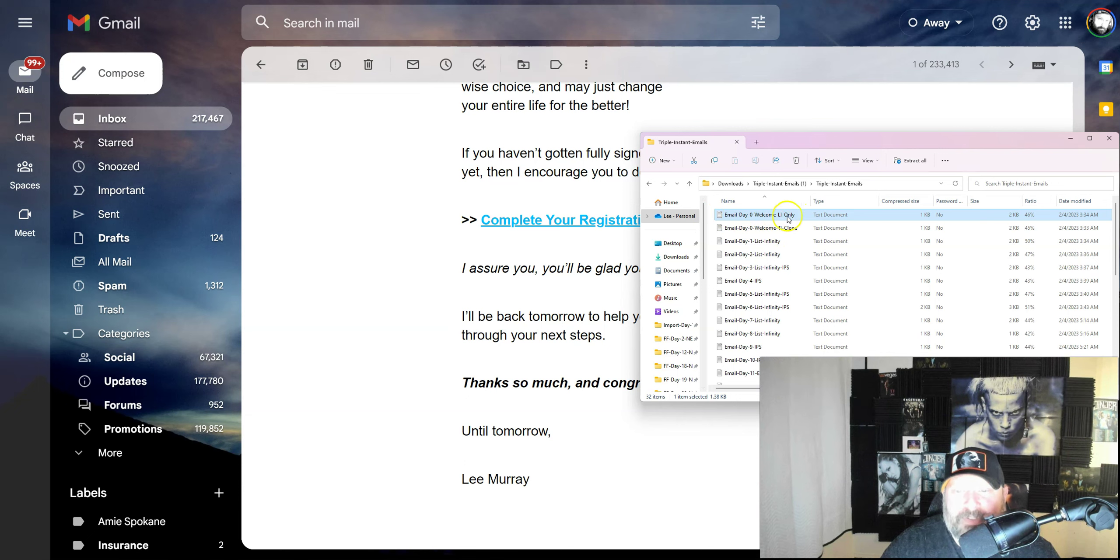
double_click(762, 232)
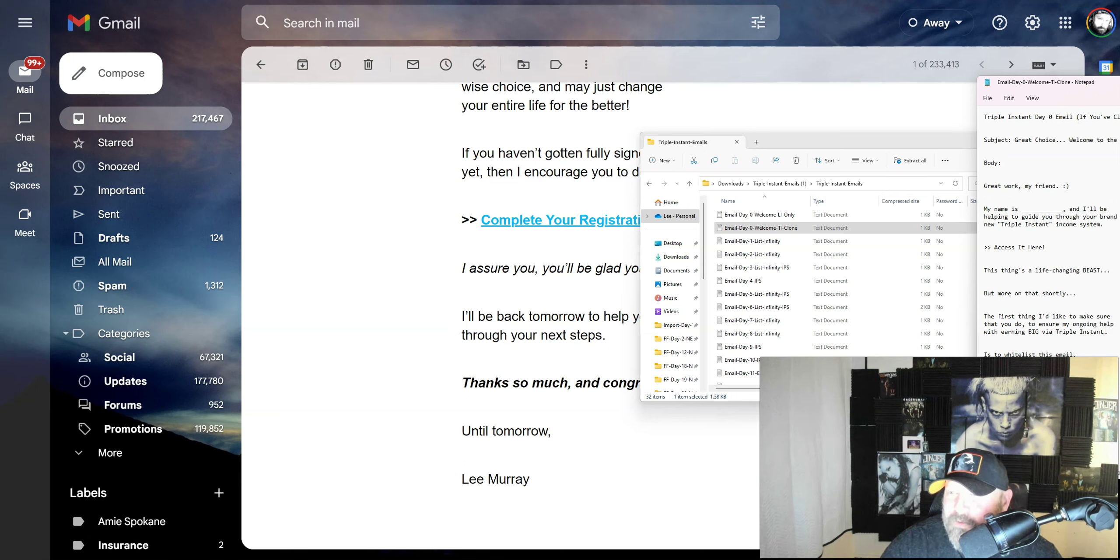
Reposition Notepad to read the Day 0 clone email text, then bring Gmail's welcome email forward.
left_click(654, 359)
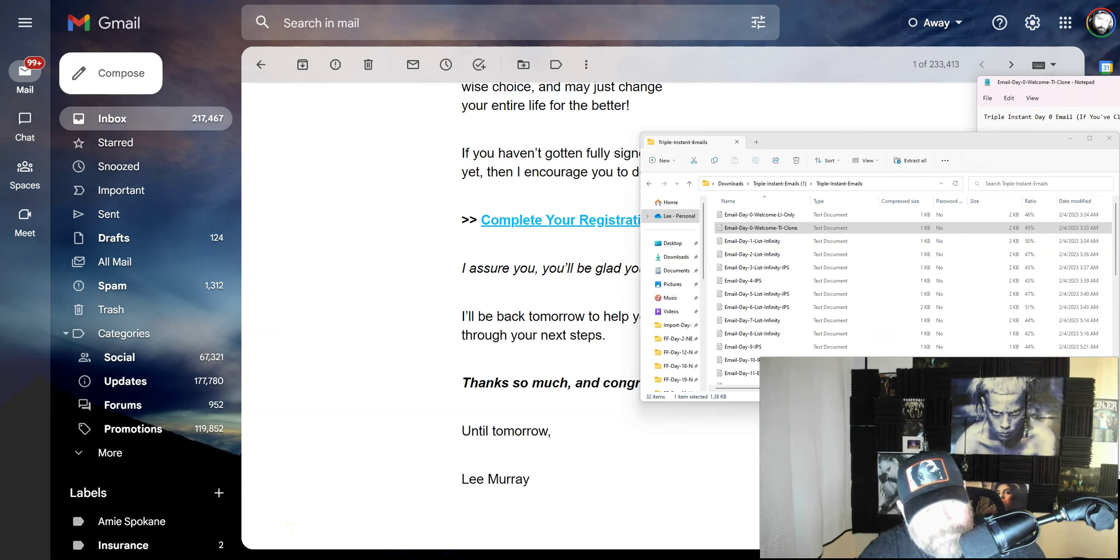
left_click_drag(1058, 82, 931, 60)
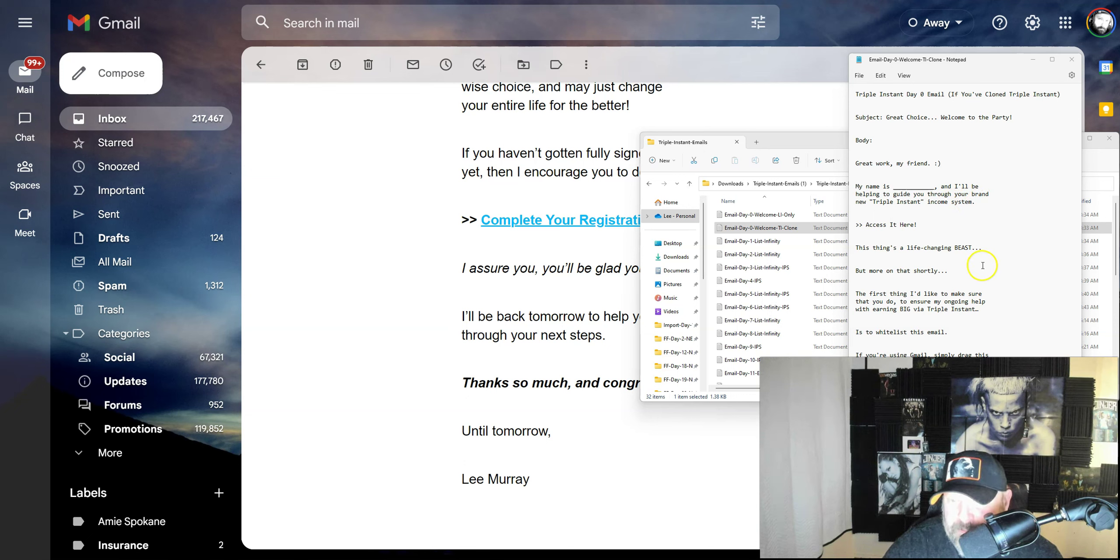
scroll(997, 267, "down", 7)
scroll(979, 275, "down", 5)
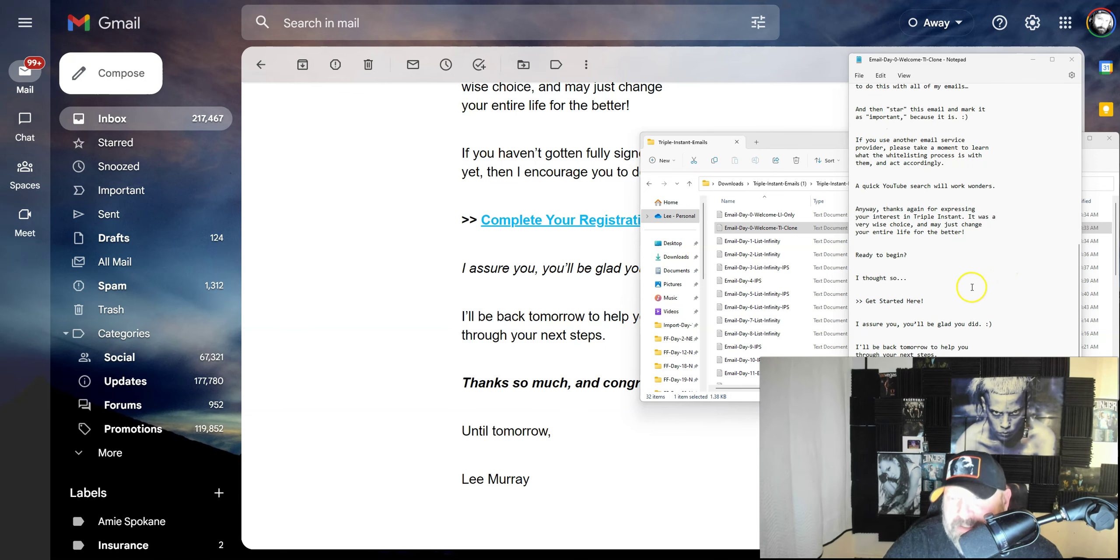
scroll(971, 280, "up", 12)
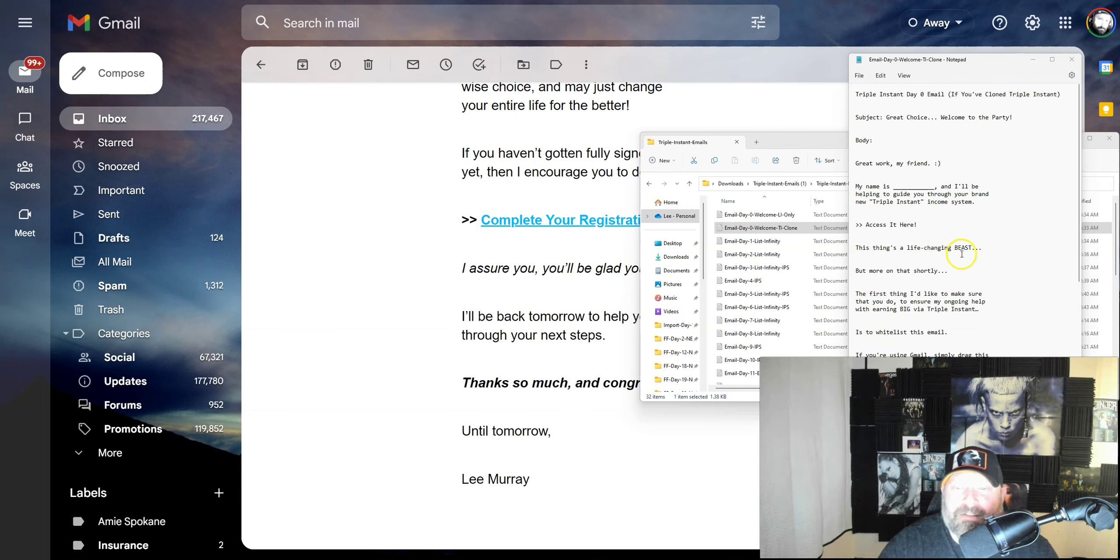
left_click(387, 184)
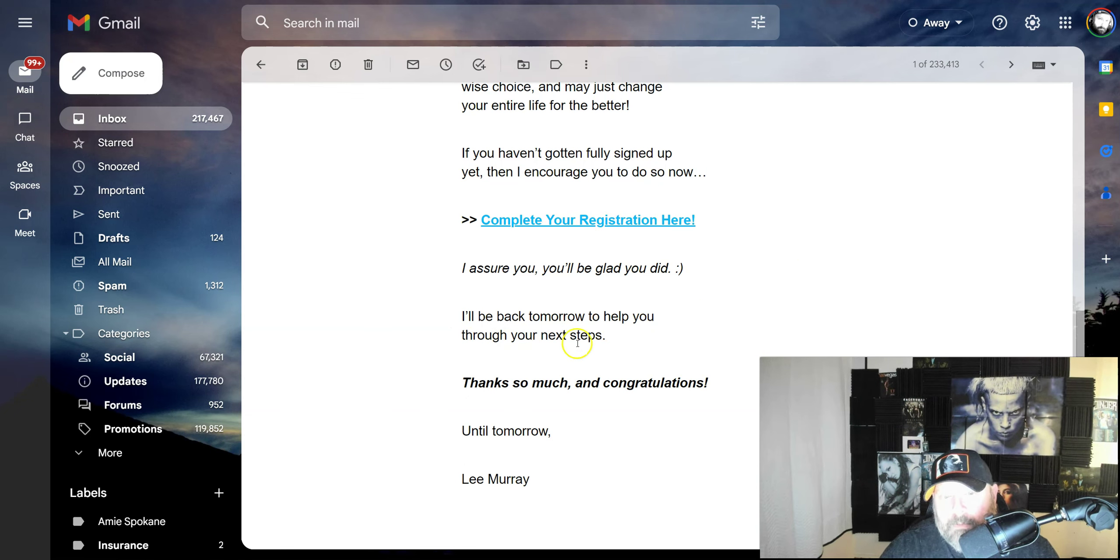
Follow the email's Complete Your Registration Here! link to the List Infinity page.
scroll(831, 332, "up", 10)
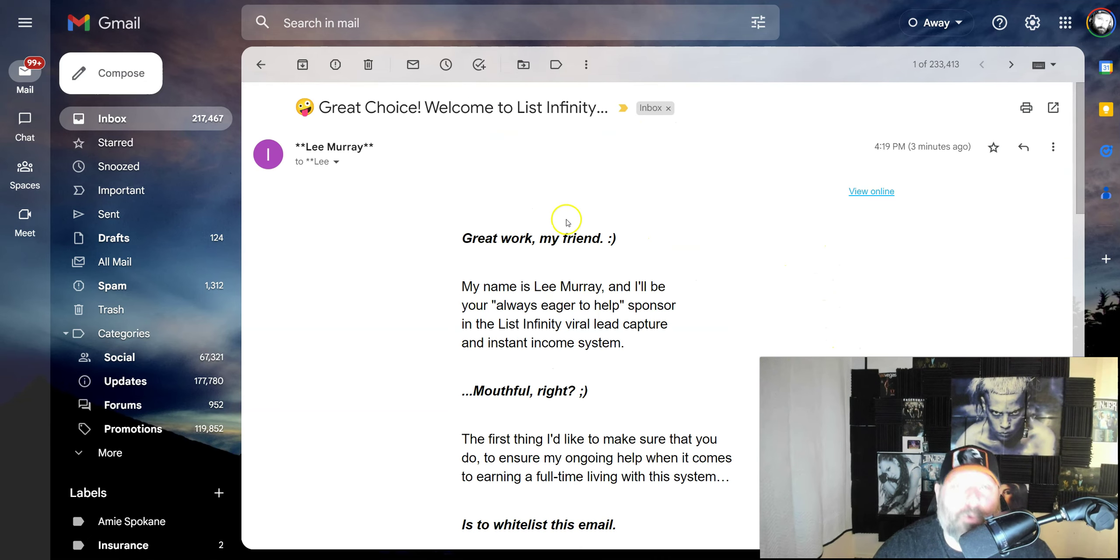
scroll(657, 252, "down", 10)
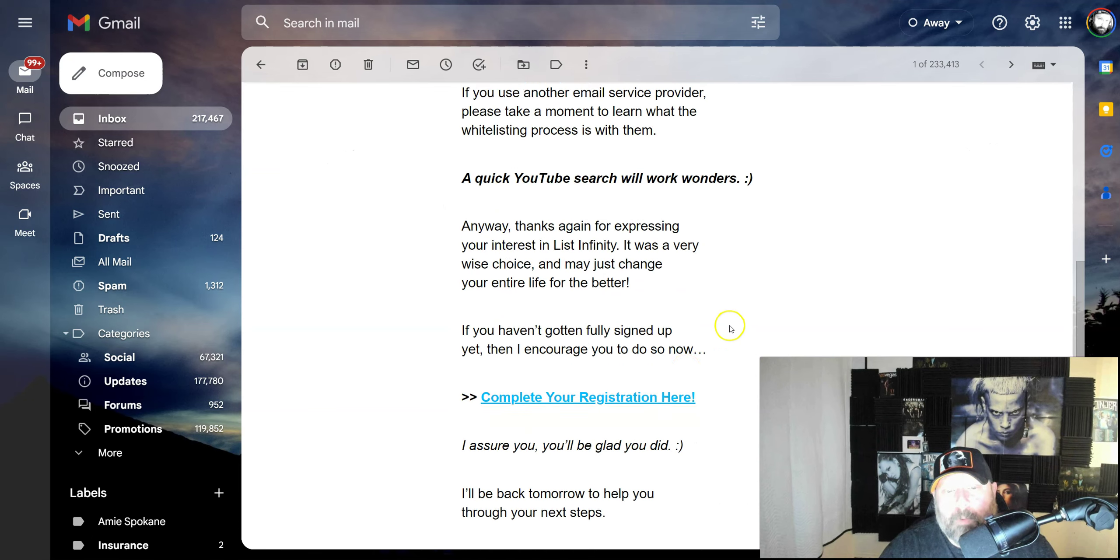
left_click(606, 391)
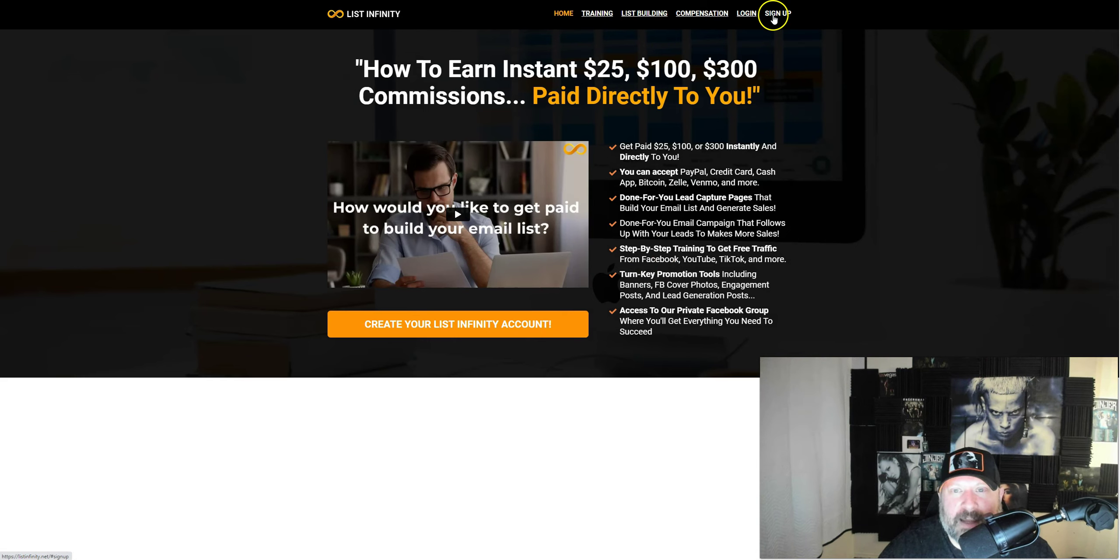
Scroll through the List Infinity landing page and member dashboard statistics.
scroll(934, 205, "down", 1)
scroll(933, 206, "down", 12)
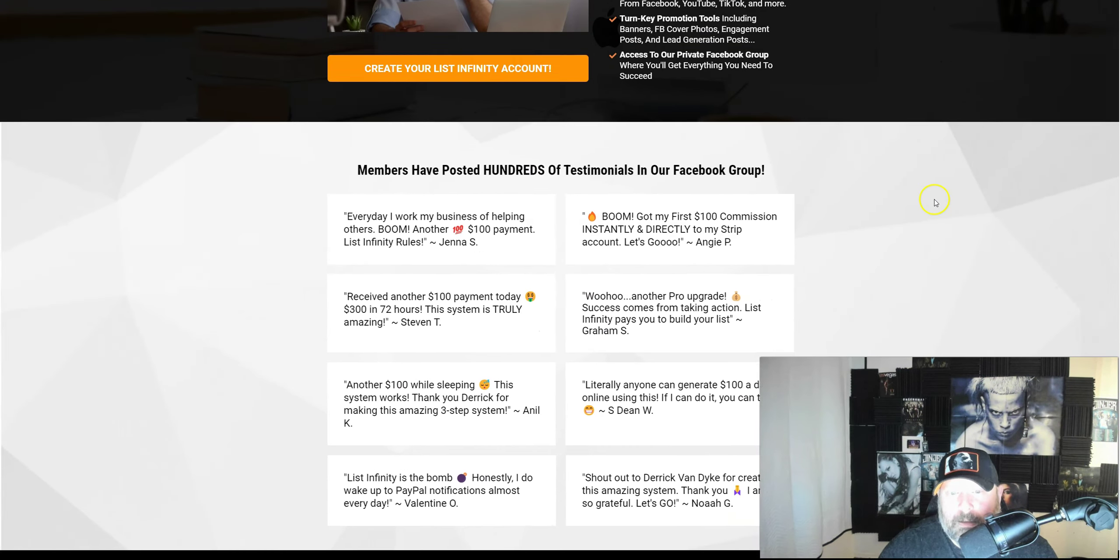
scroll(936, 202, "down", 12)
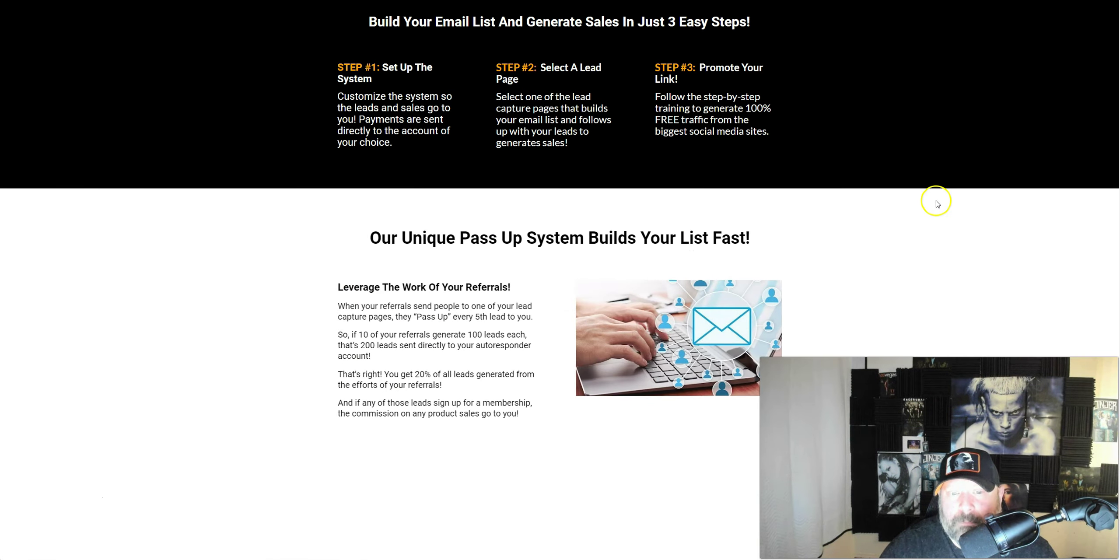
scroll(930, 193, "up", 20)
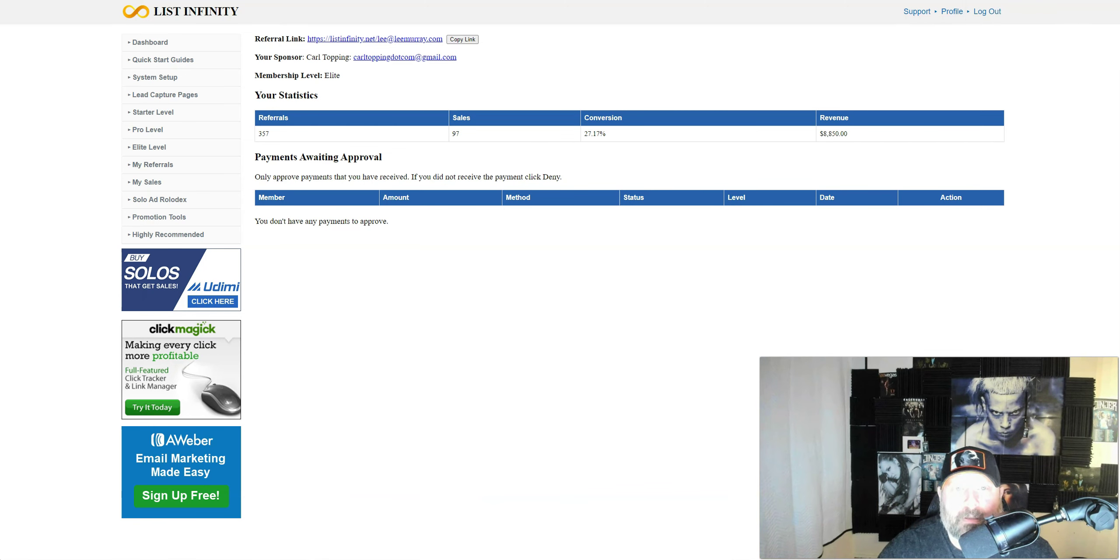
Go to leadskimmer.com by entering leadskim in the address bar.
key("ctrl+l")
type("lead")
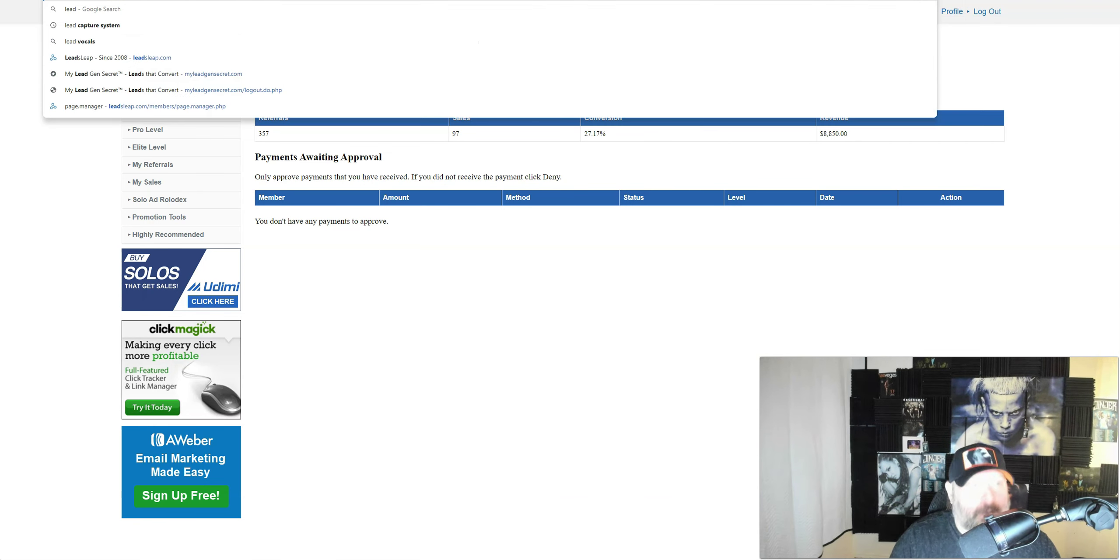
type("skimmer")
key("Return")
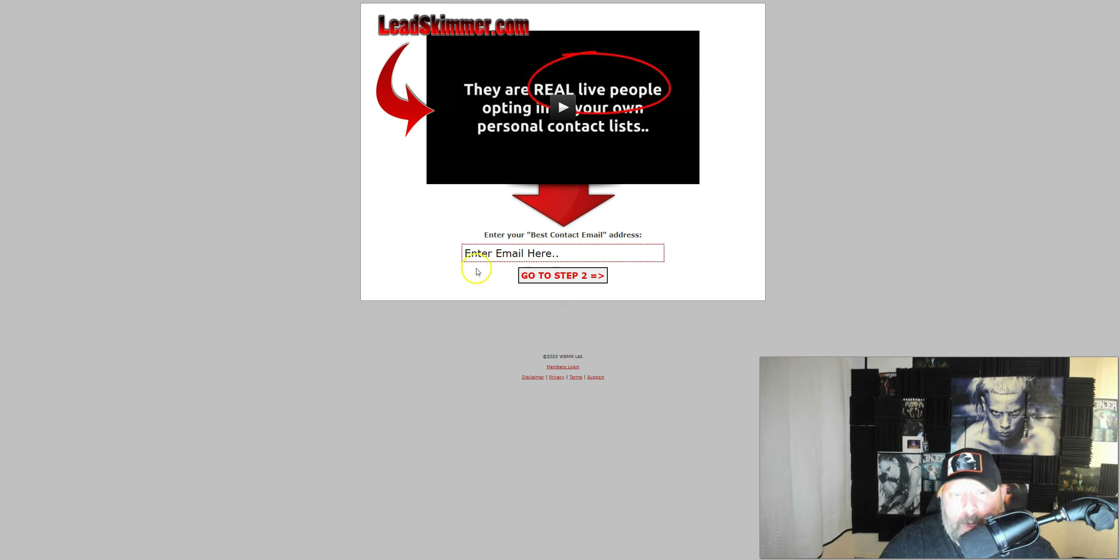
Sign in to the LeadSkimmer backoffice through Members Login with the saved credentials.
left_click(562, 369)
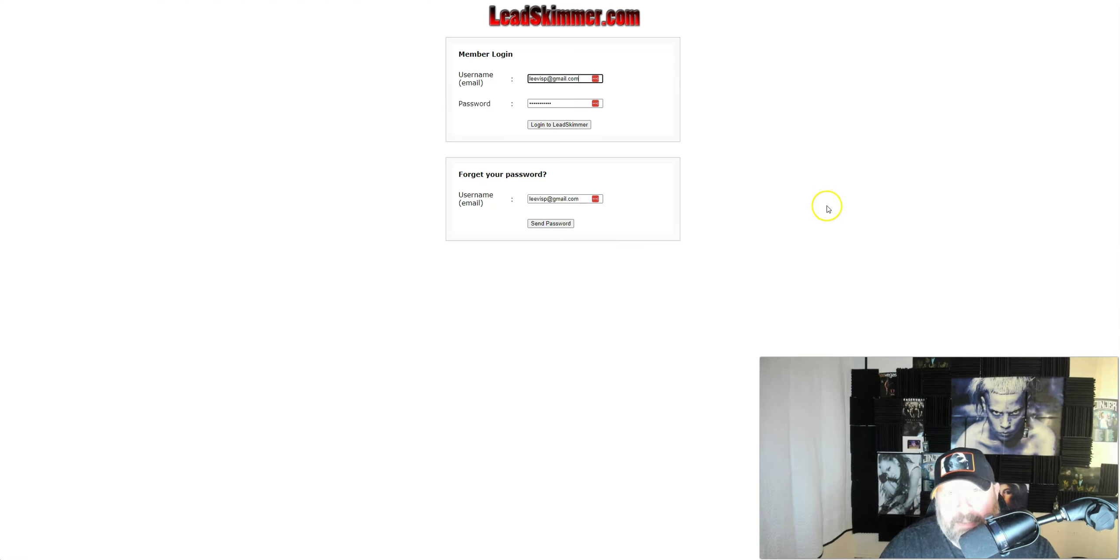
left_click(561, 126)
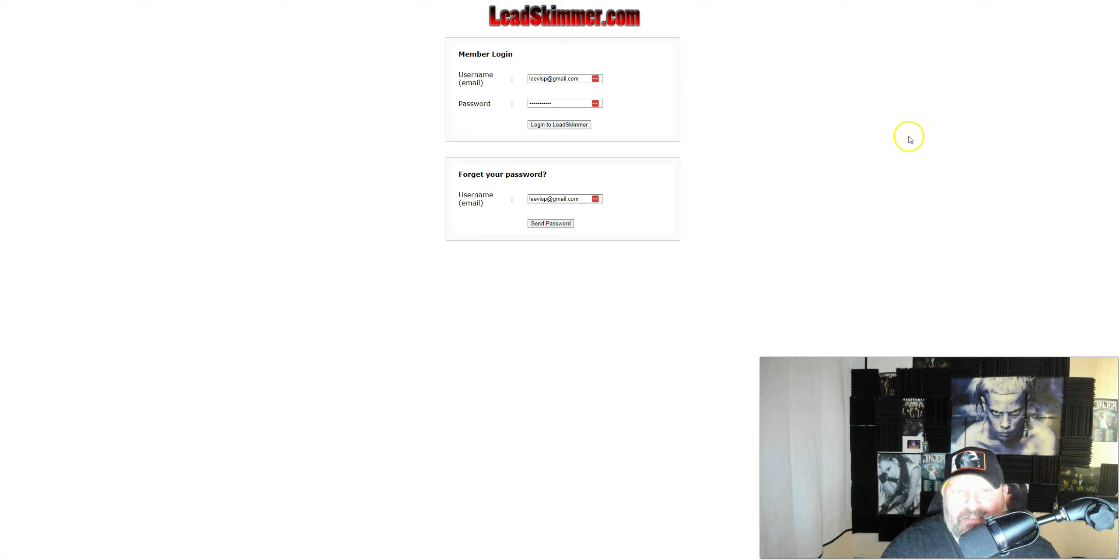
left_click(564, 126)
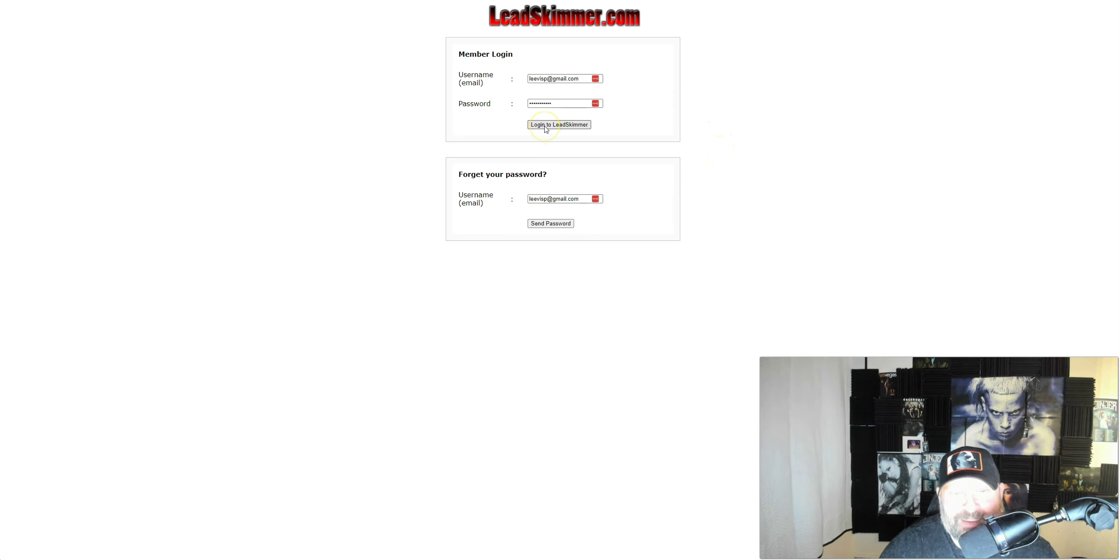
left_click(568, 125)
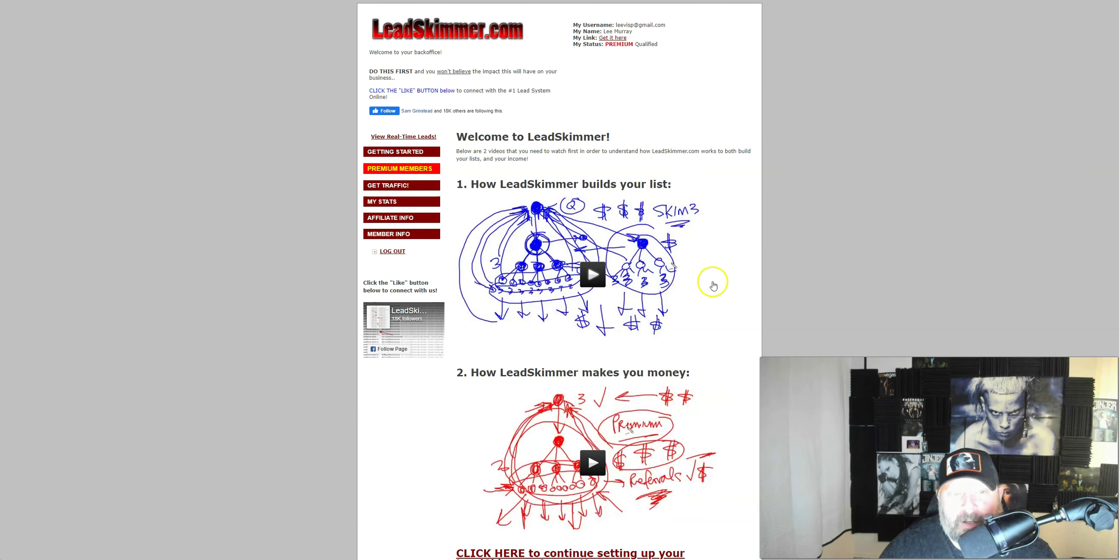
Open Affiliate Info's Affiliate Links page and select the main affiliate link URL.
left_click(402, 152)
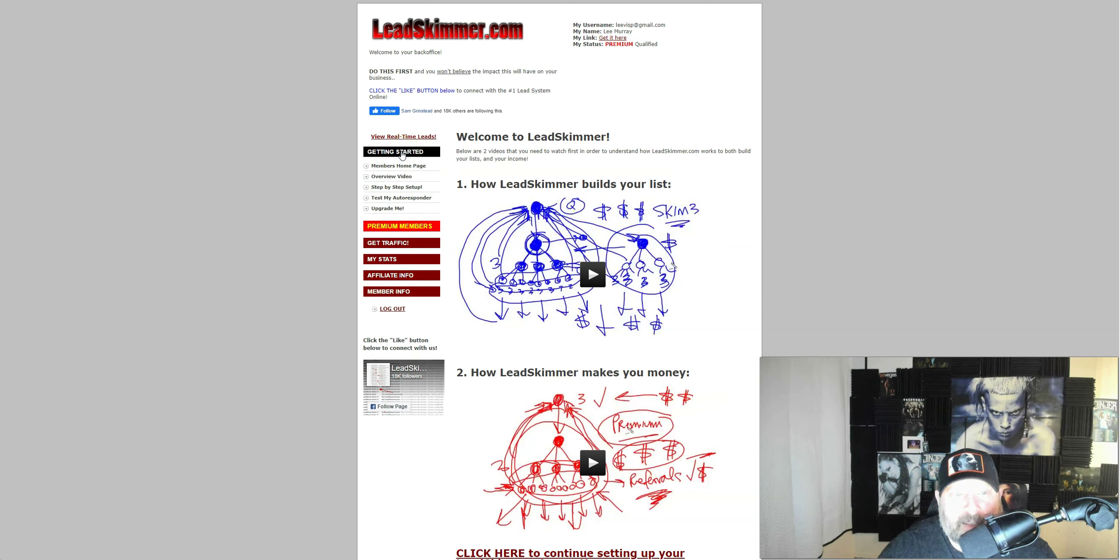
left_click(388, 262)
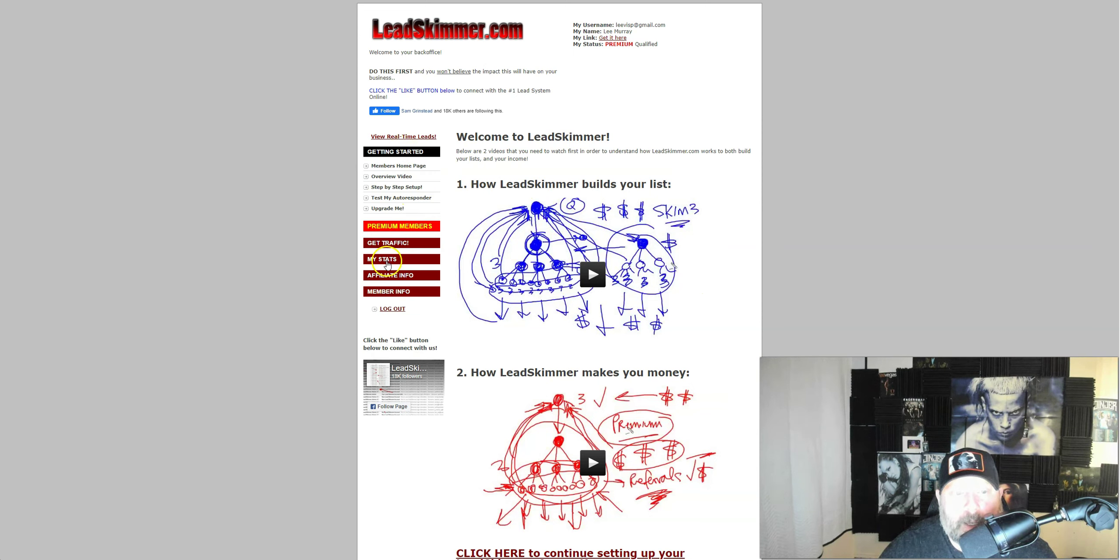
left_click(388, 277)
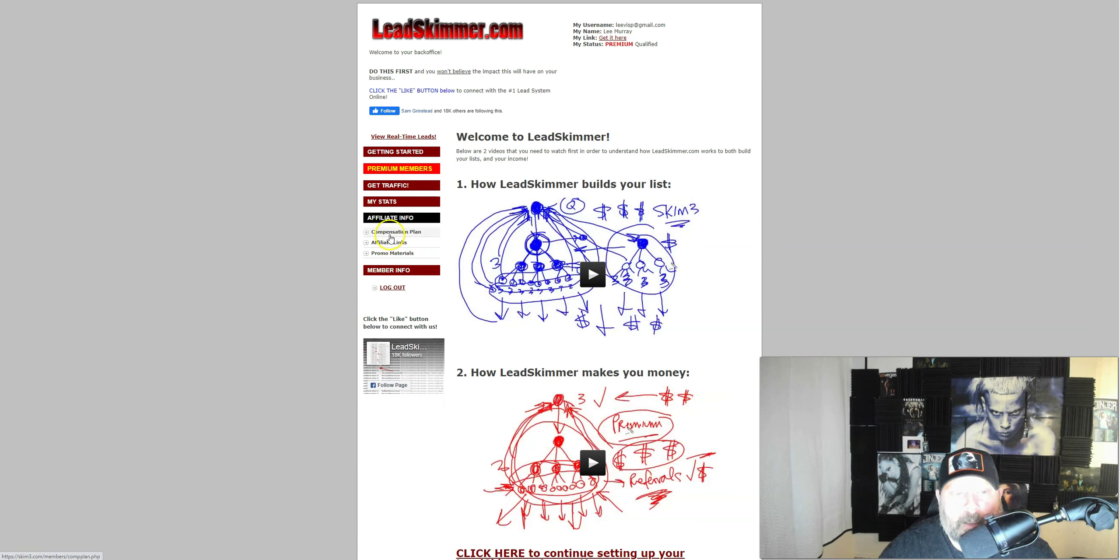
left_click(390, 244)
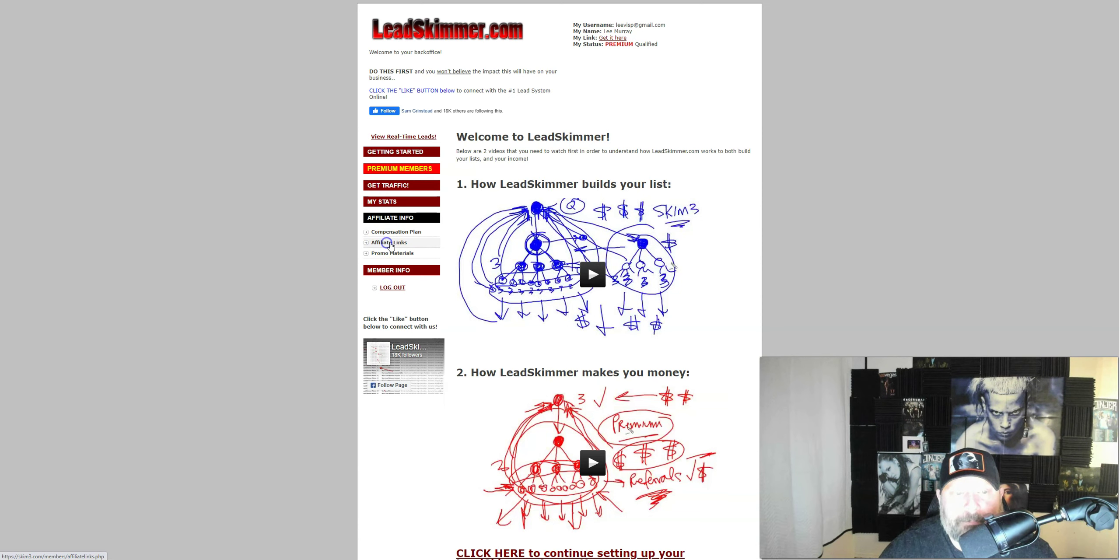
left_click(499, 165)
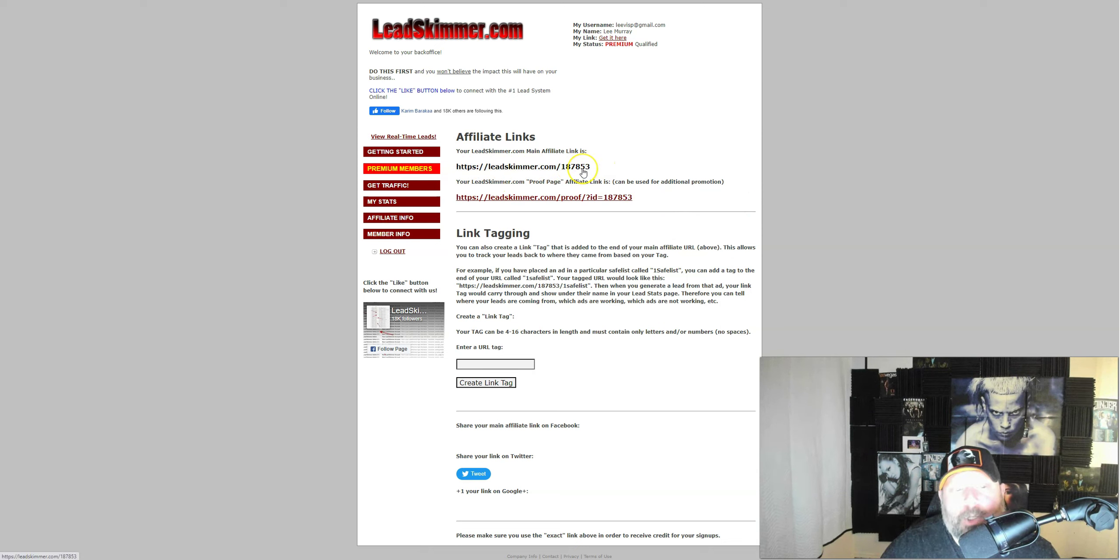
left_click(396, 153)
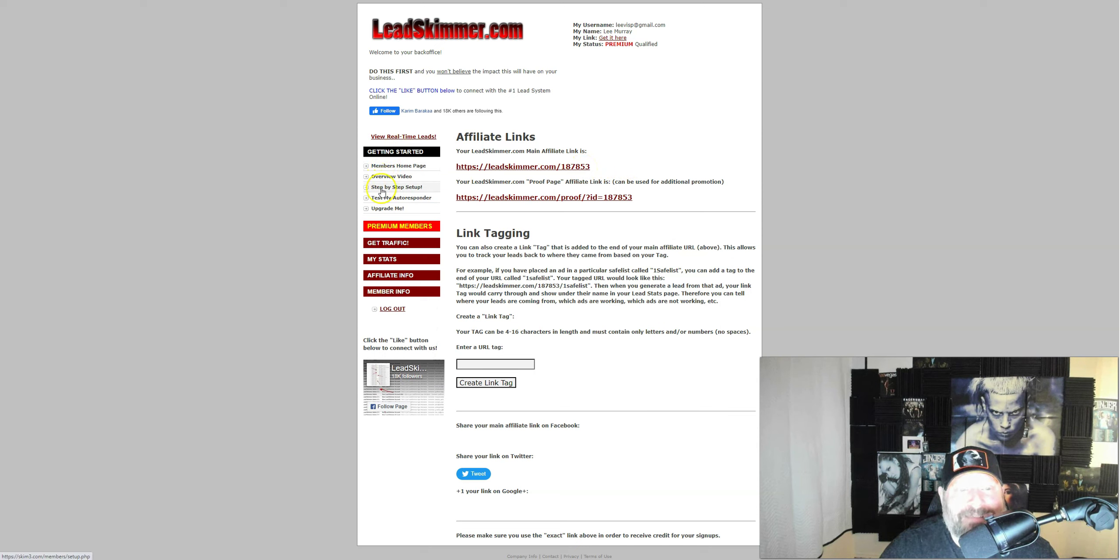
Review Step #2 of Step by Step Setup, the autoresponder form with GetResponse chosen.
left_click(380, 190)
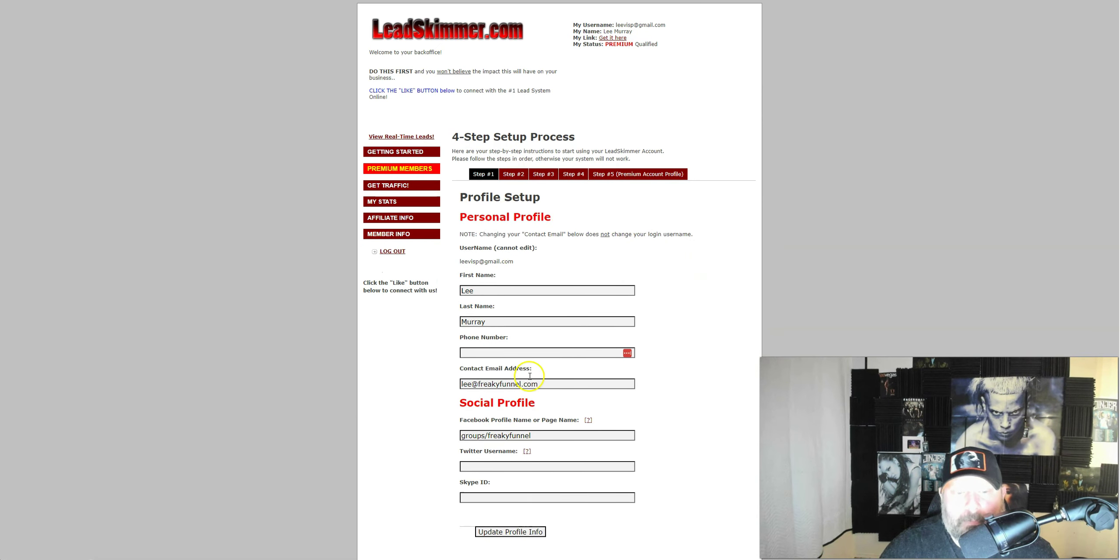
scroll(644, 234, "down", 1)
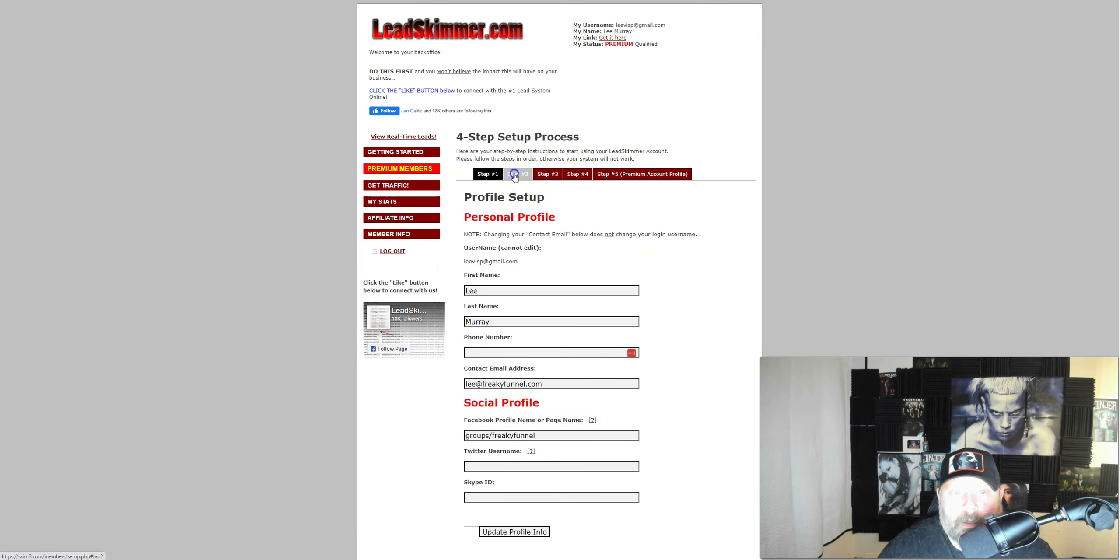
left_click(525, 177)
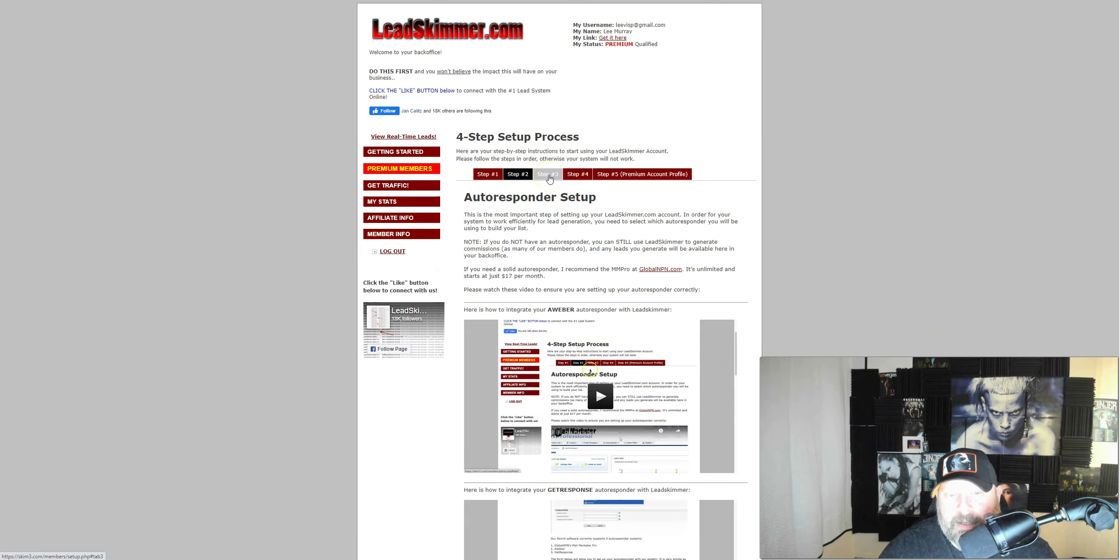
scroll(612, 219, "down", 3)
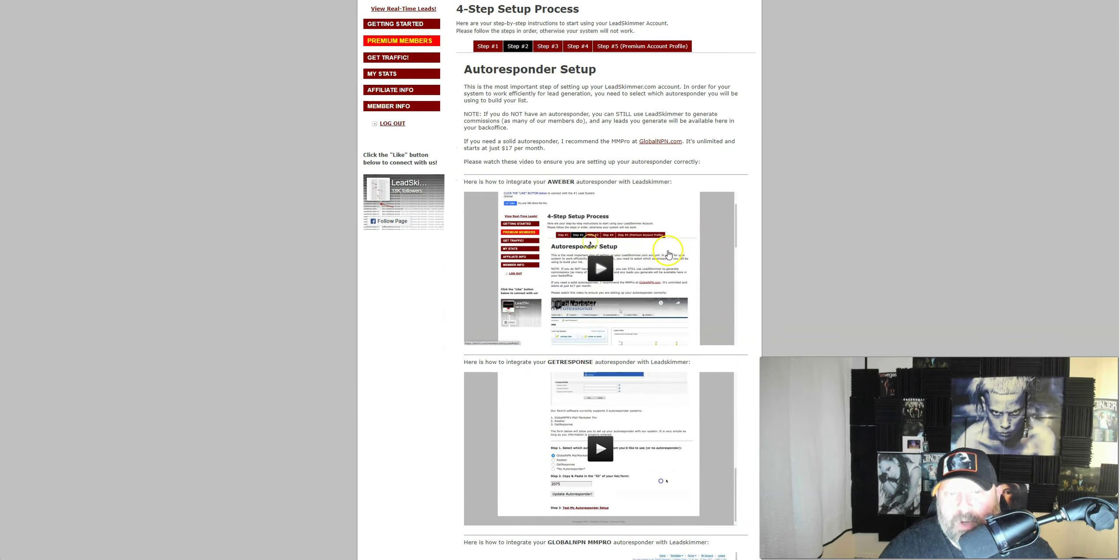
scroll(668, 254, "down", 9)
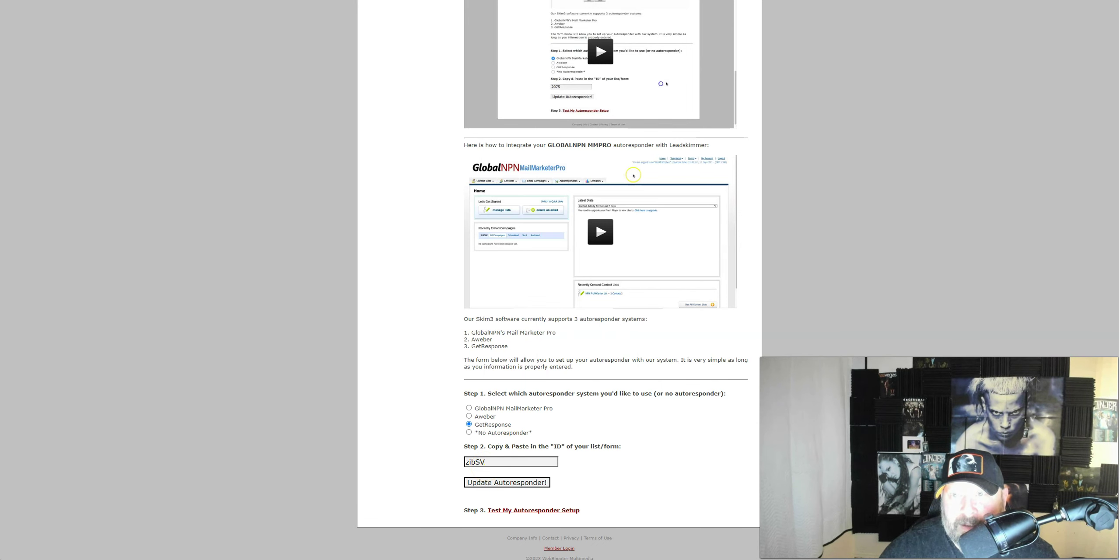
left_click(950, 4)
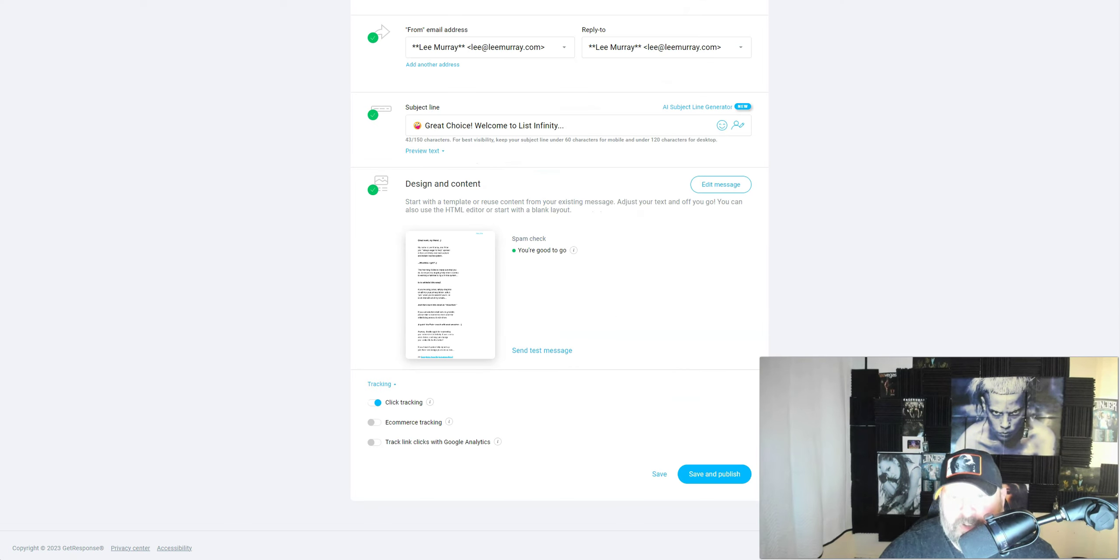
Save and publish the List Infinity Day 0 autoresponder message.
left_click(711, 480)
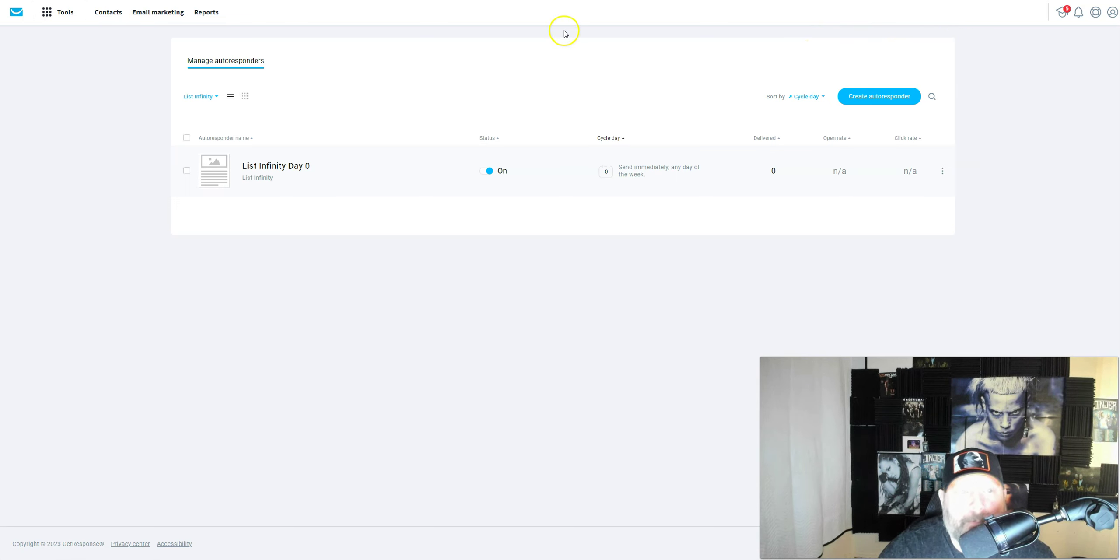
Copy the list token from the Lead Skimmer list's settings in Contacts.
left_click(108, 13)
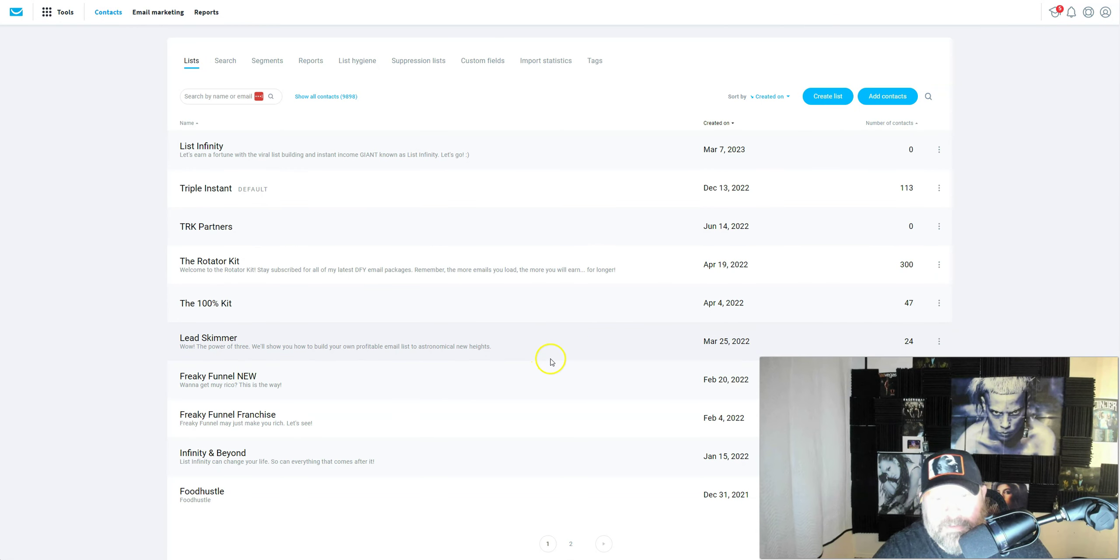
left_click(940, 343)
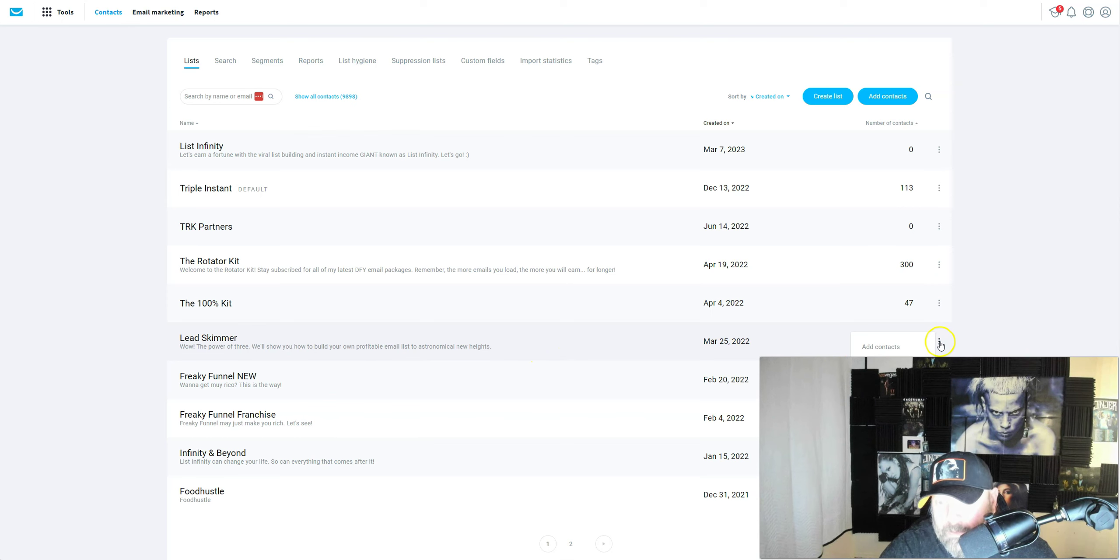
left_click(879, 381)
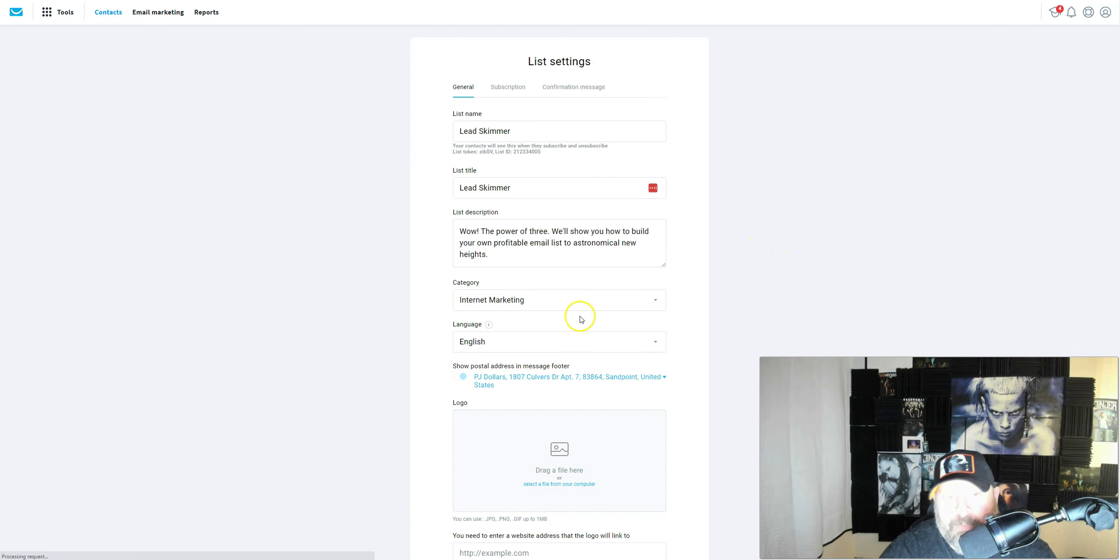
scroll(586, 345, "down", 3)
scroll(603, 368, "up", 3)
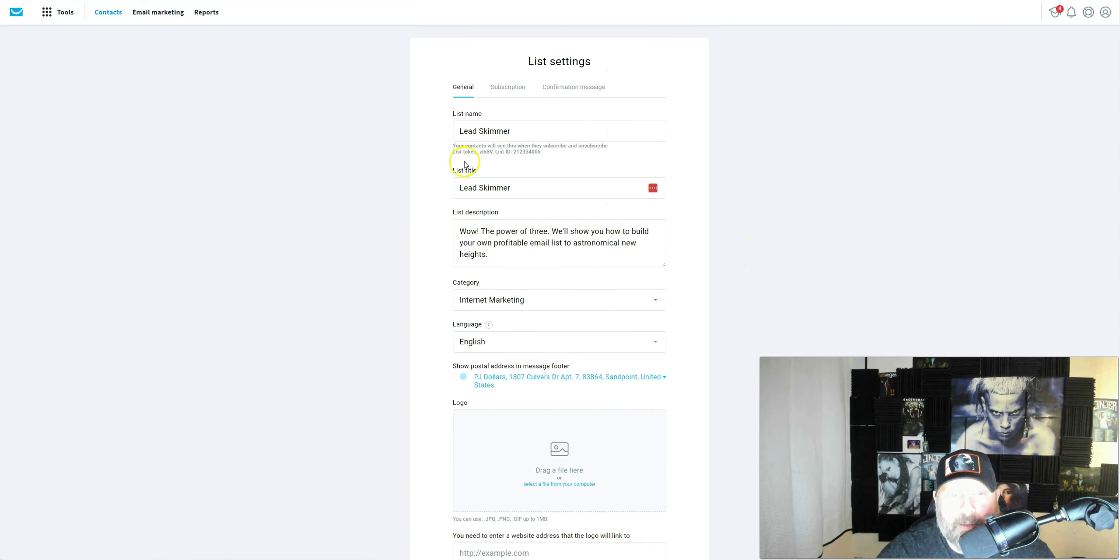
double_click(485, 151)
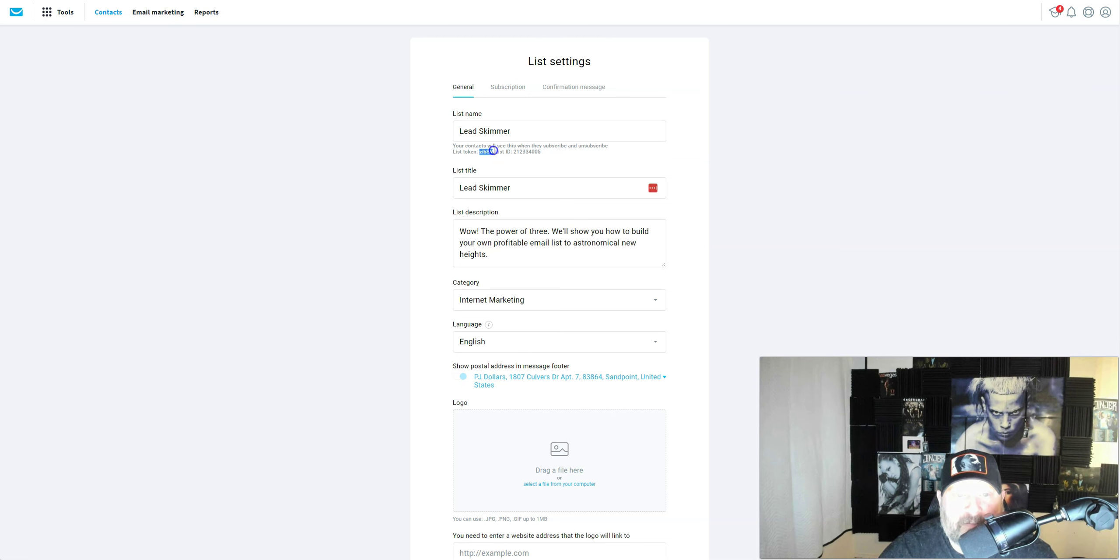
key("ctrl+c")
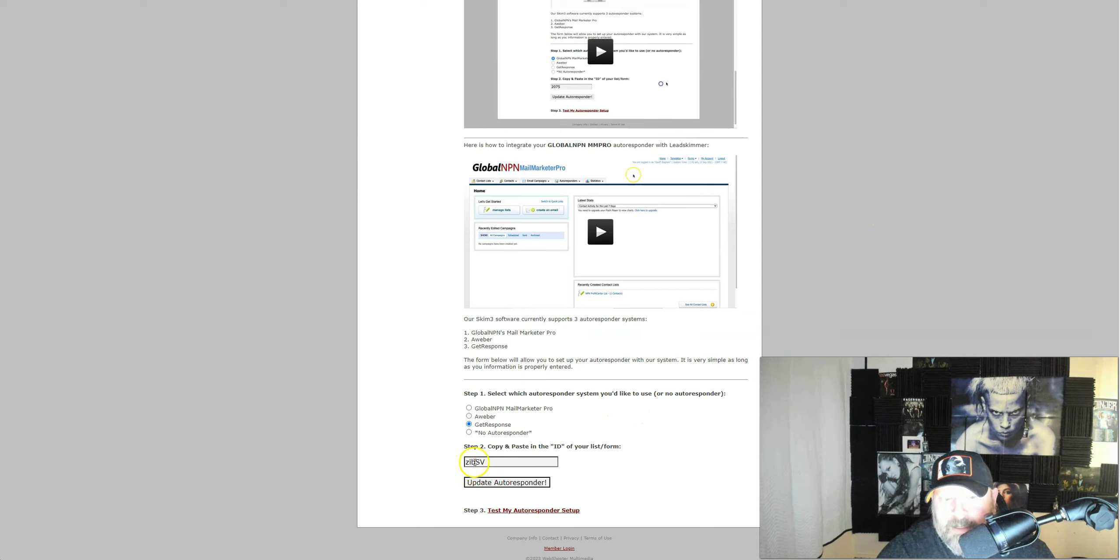
Open LeadSkimmer's Test My Autoresponder Setup page, then return to the GetResponse list settings.
left_click(542, 511)
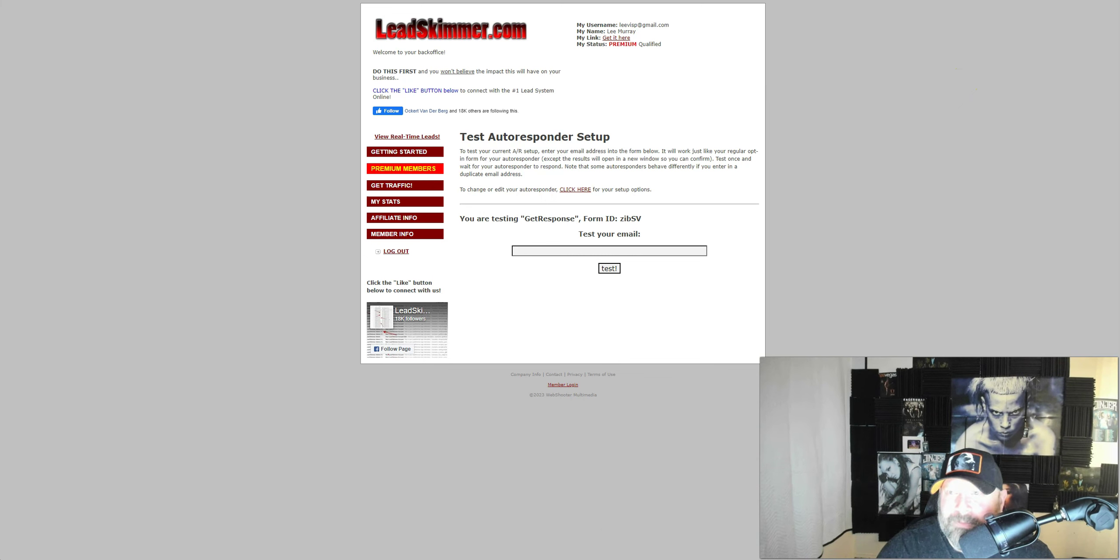
key("ctrl+Tab")
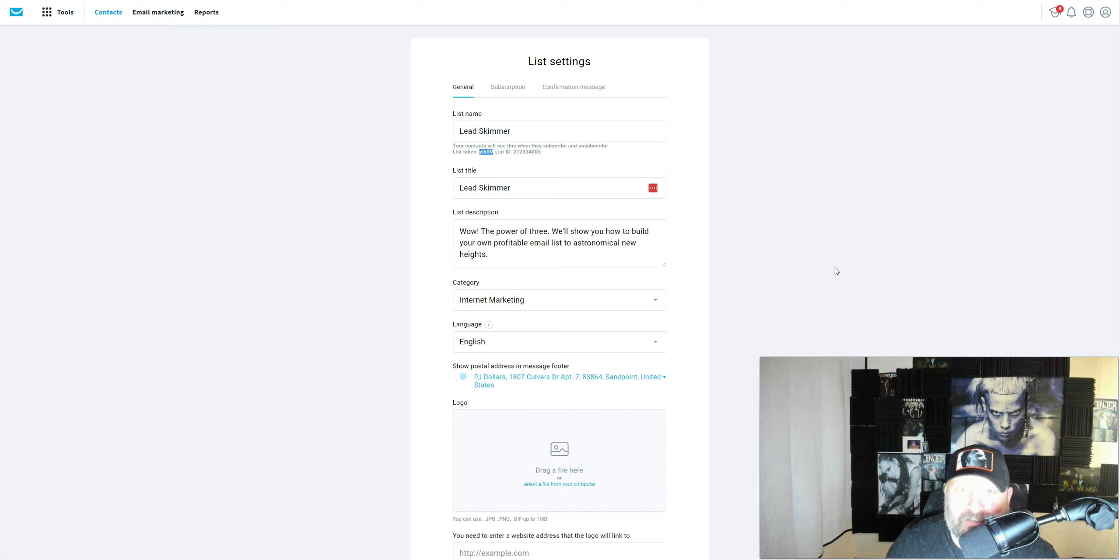
left_click(826, 296)
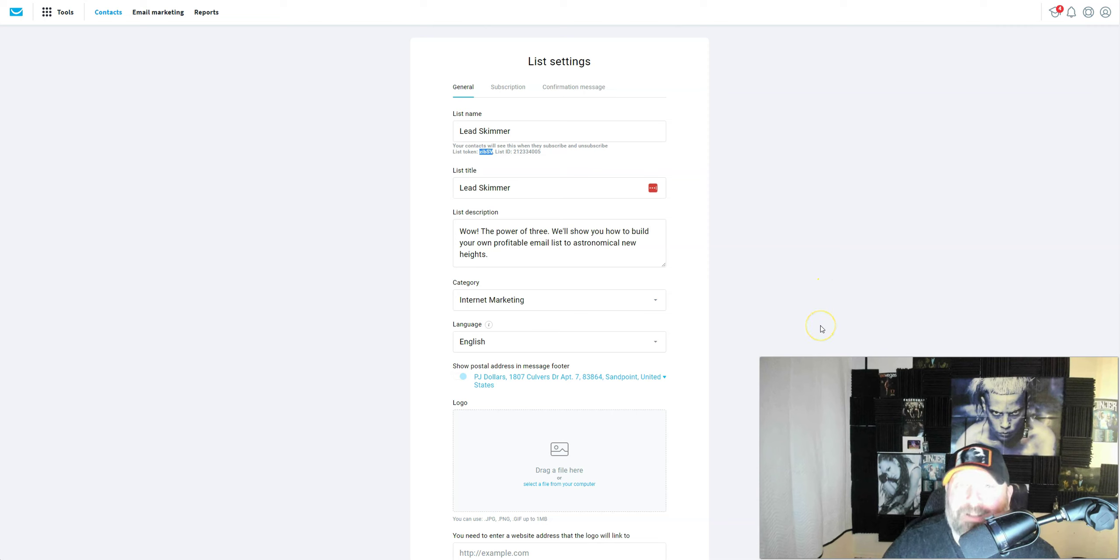
left_click(843, 315)
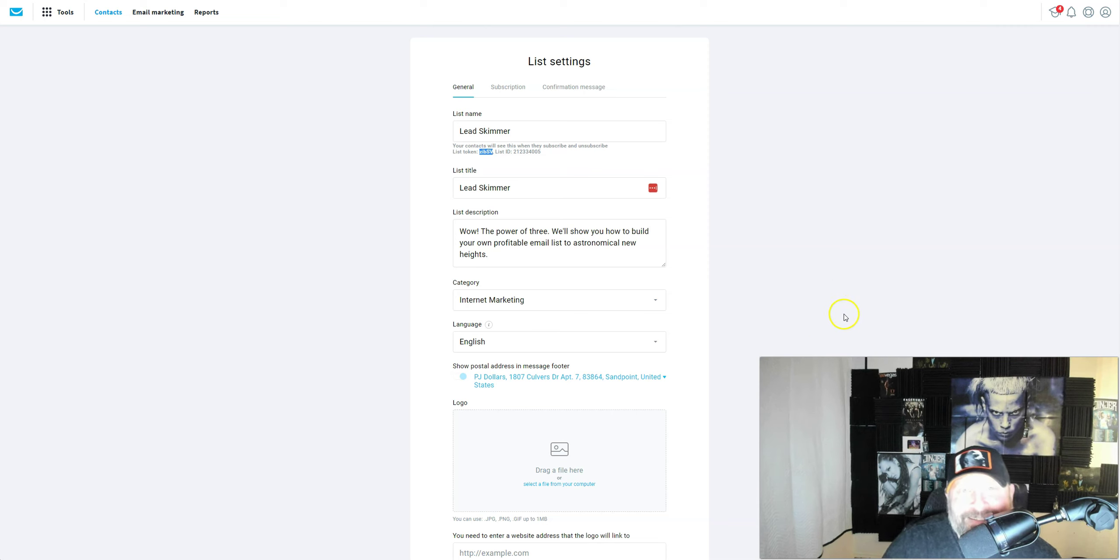
left_click(824, 342)
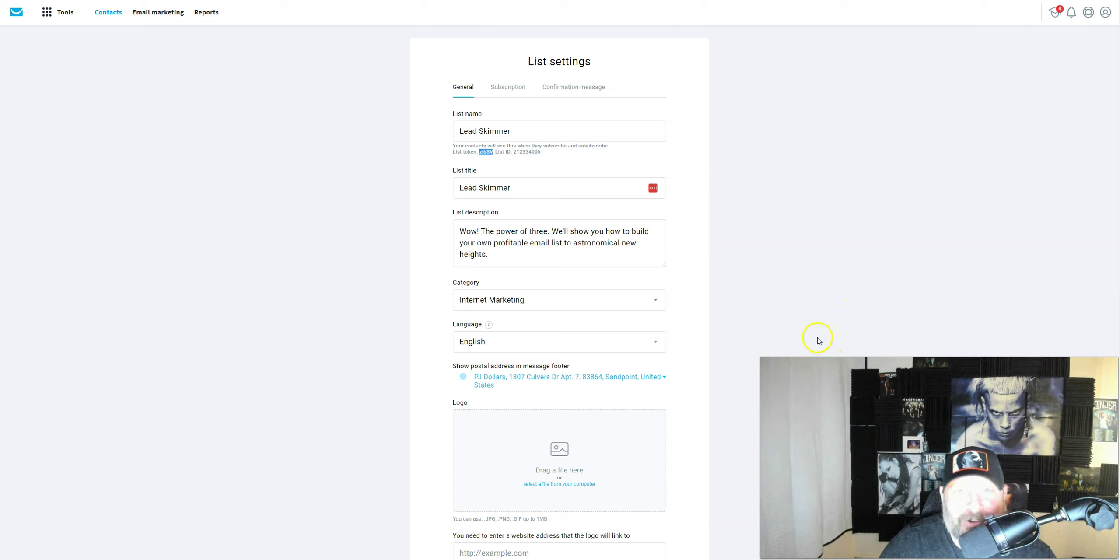
left_click(826, 338)
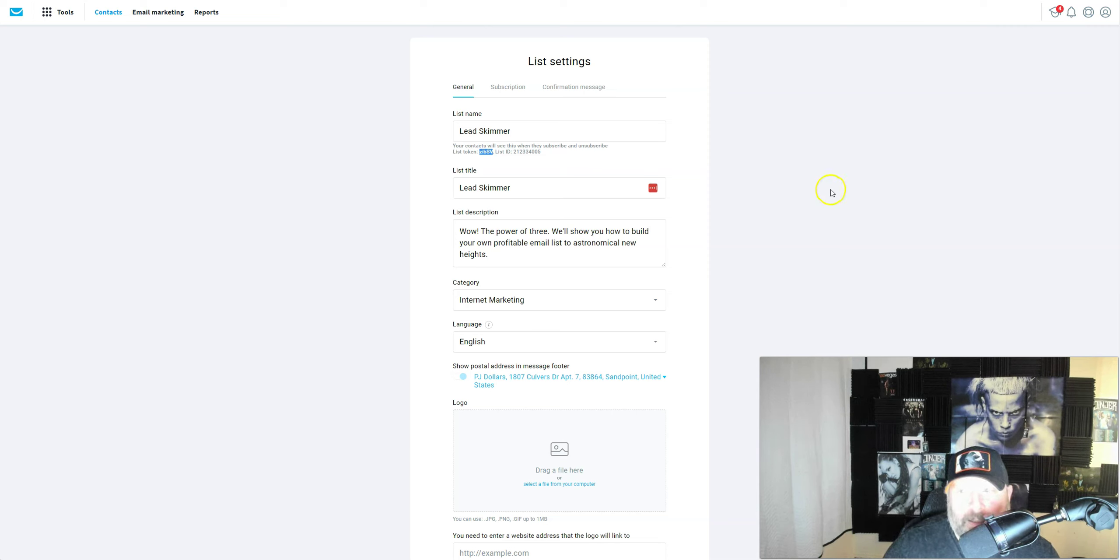
mouse_move(637, 559)
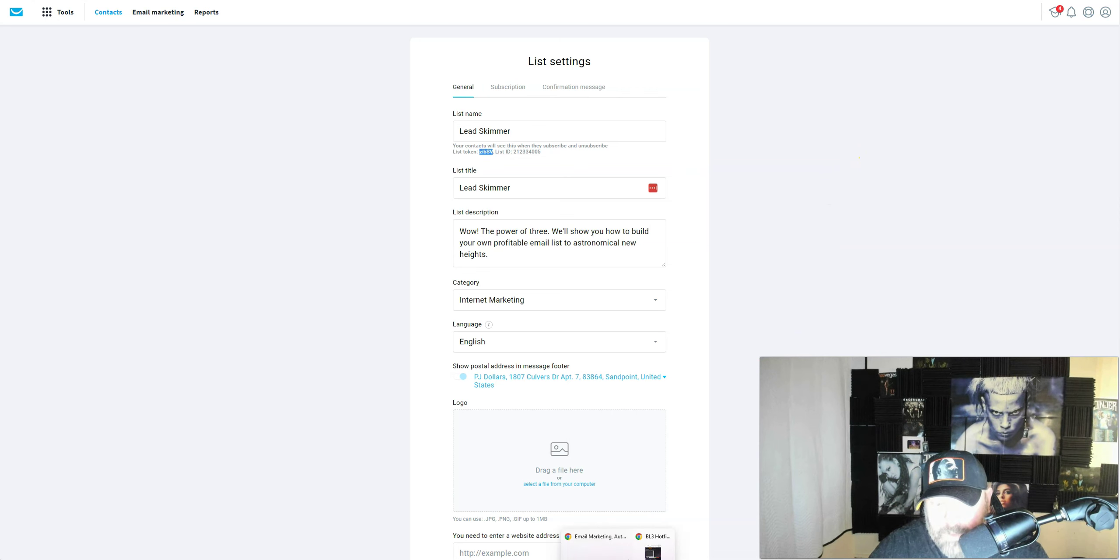
mouse_move(580, 559)
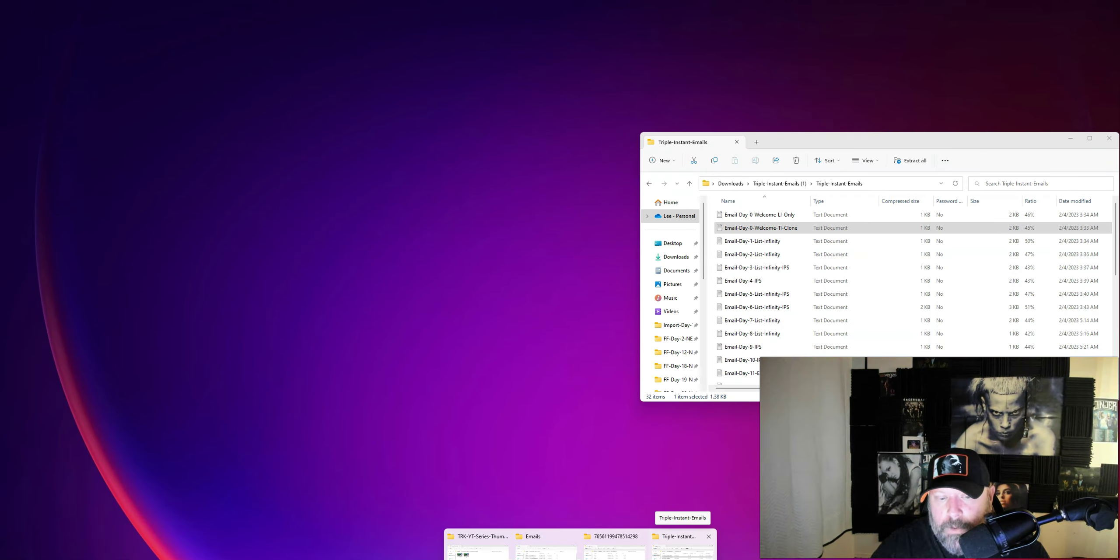
Bring the Triple-Instant-Emails Explorer window in front of the GetResponse list settings.
left_click(682, 547)
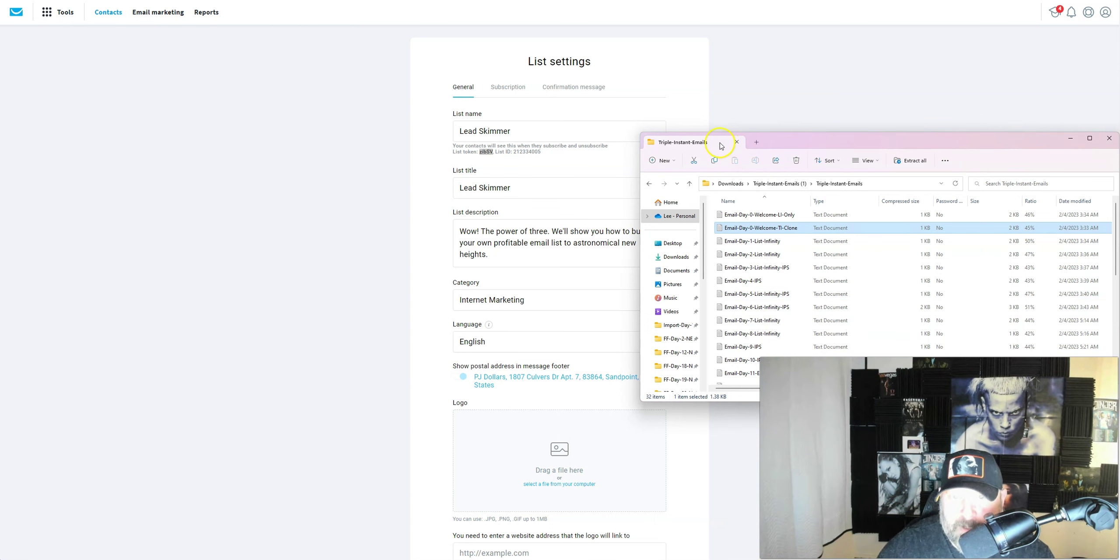
left_click(702, 113)
mouse_move(581, 559)
left_click(682, 547)
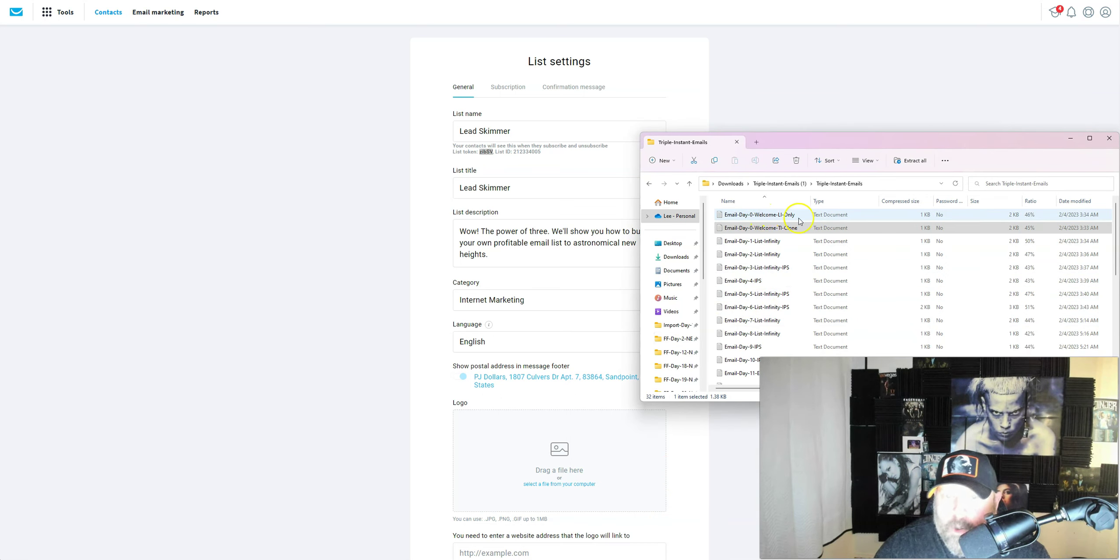
Select the Email-Day-0-Welcome-TI-Clone file and scroll down to the Day 17–30 email files.
left_click(794, 230)
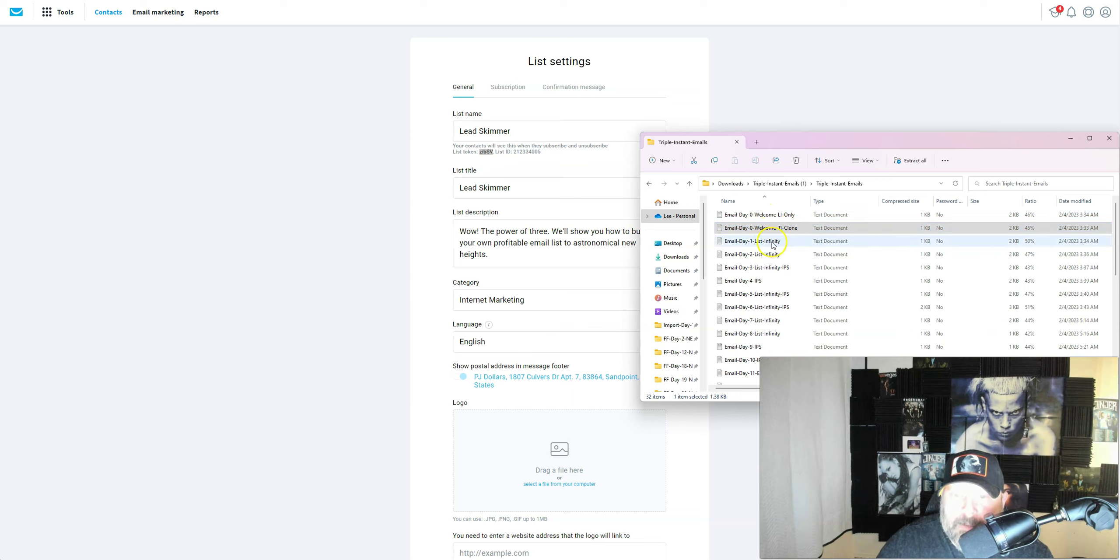
left_click(797, 270)
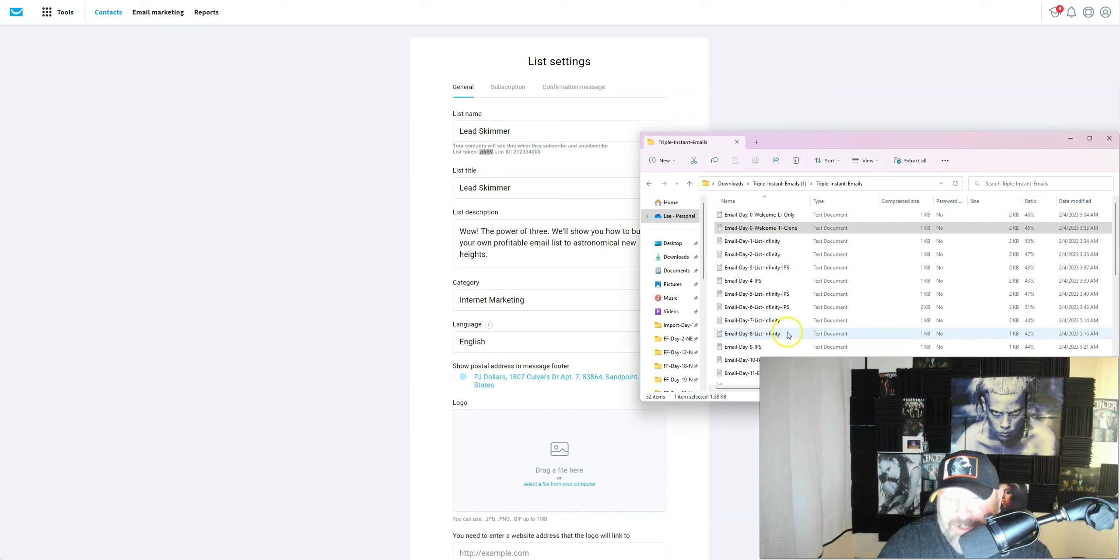
scroll(783, 329, "down", 3)
scroll(781, 334, "down", 1)
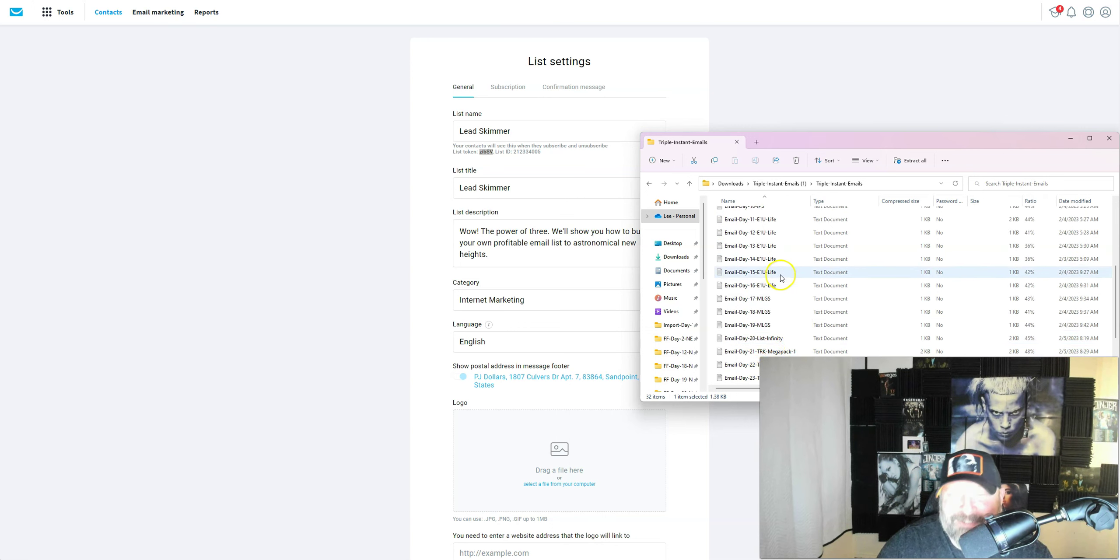
scroll(781, 278, "up", 4)
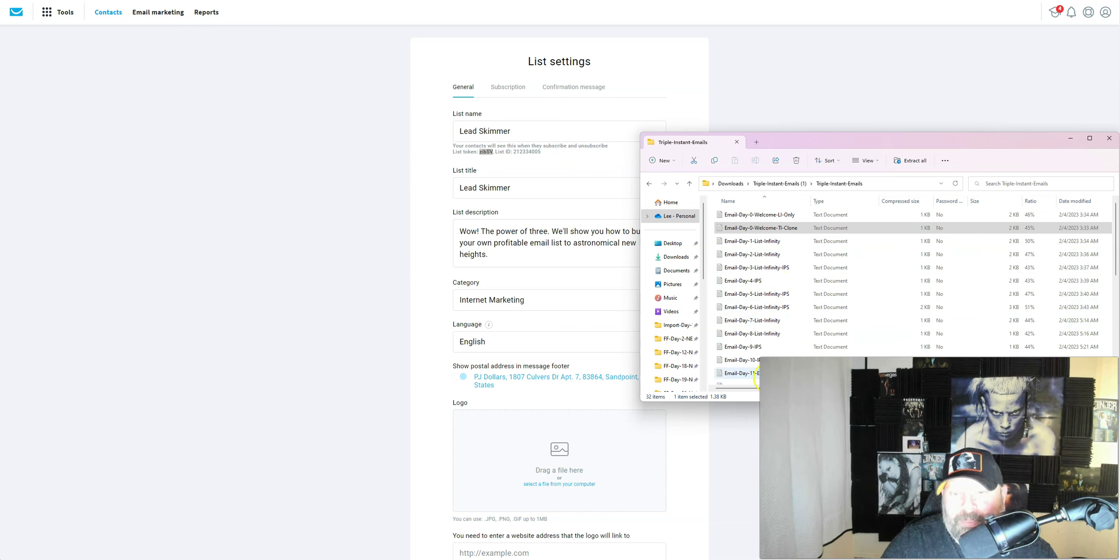
scroll(792, 263, "down", 5)
scroll(788, 361, "down", 2)
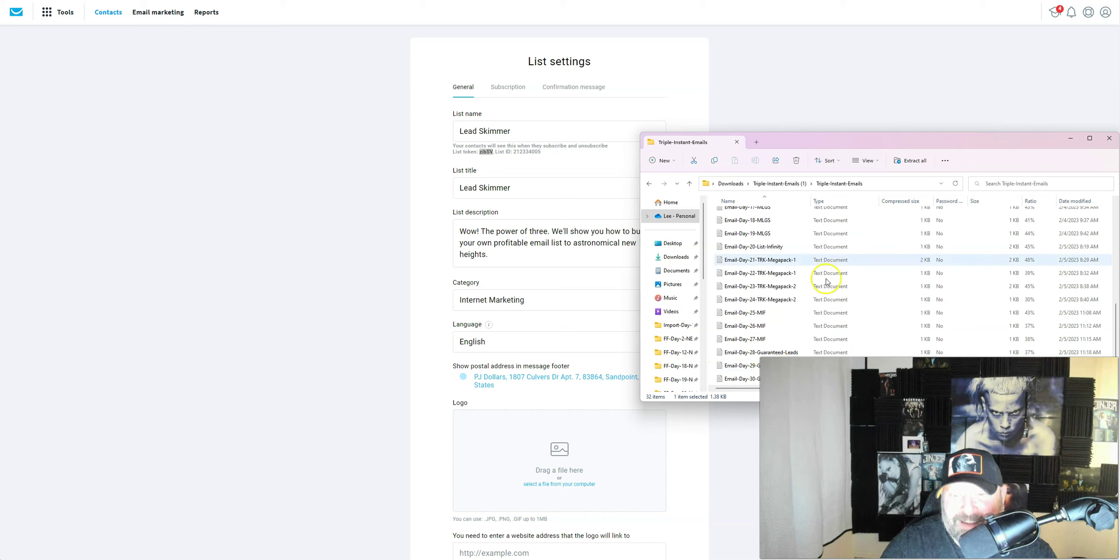
left_click(847, 145)
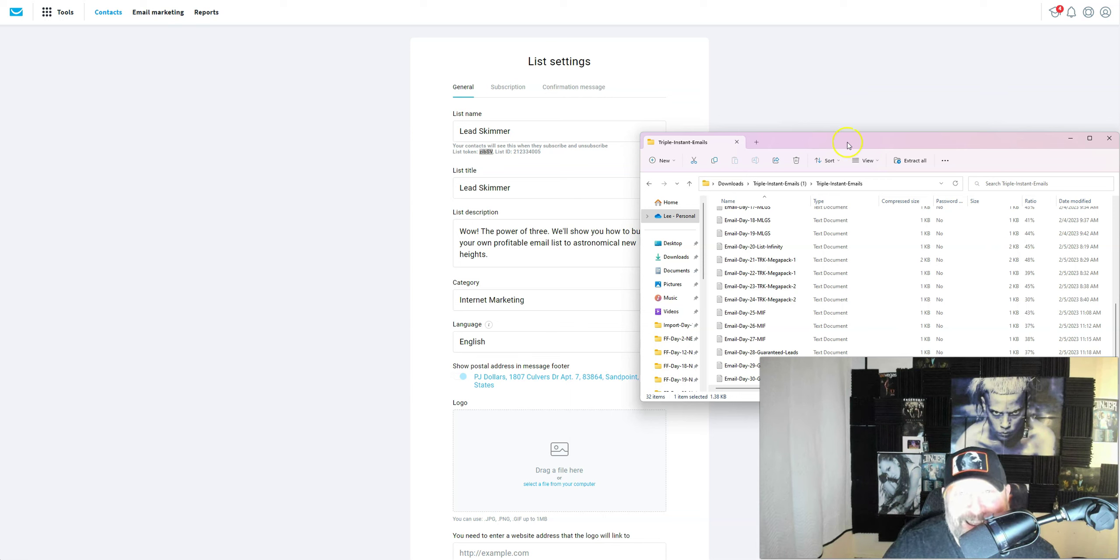